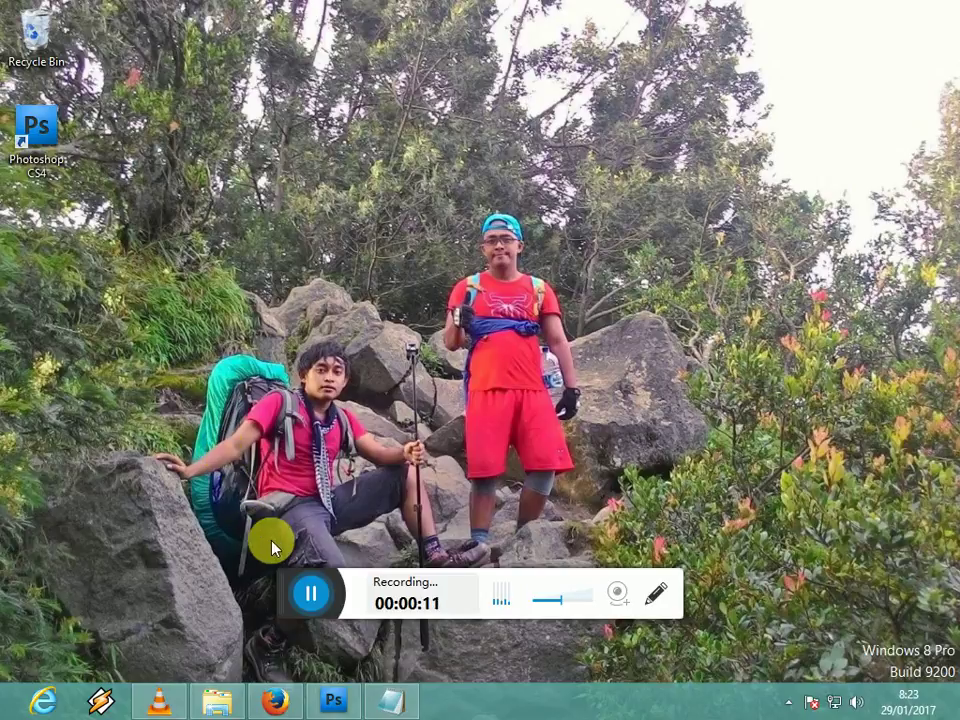
# Switch to Photoshop with the DSC_0136.JPG portrait and show the available lasso tool variants.
pyautogui.click(335, 699)
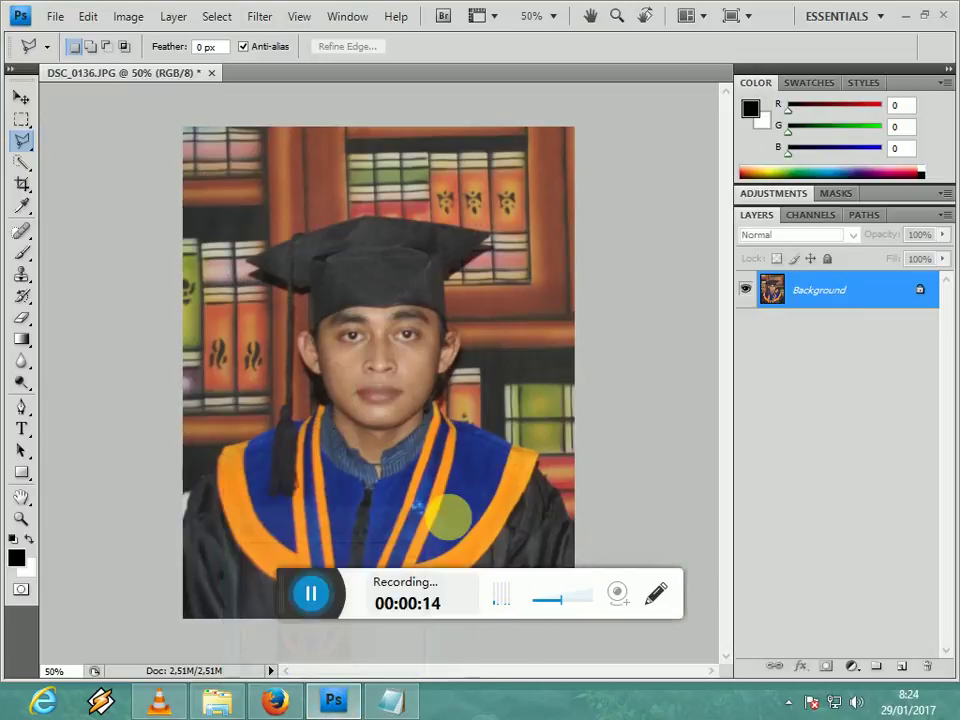
pyautogui.moveTo(295, 588); pyautogui.dragTo(453, 703)
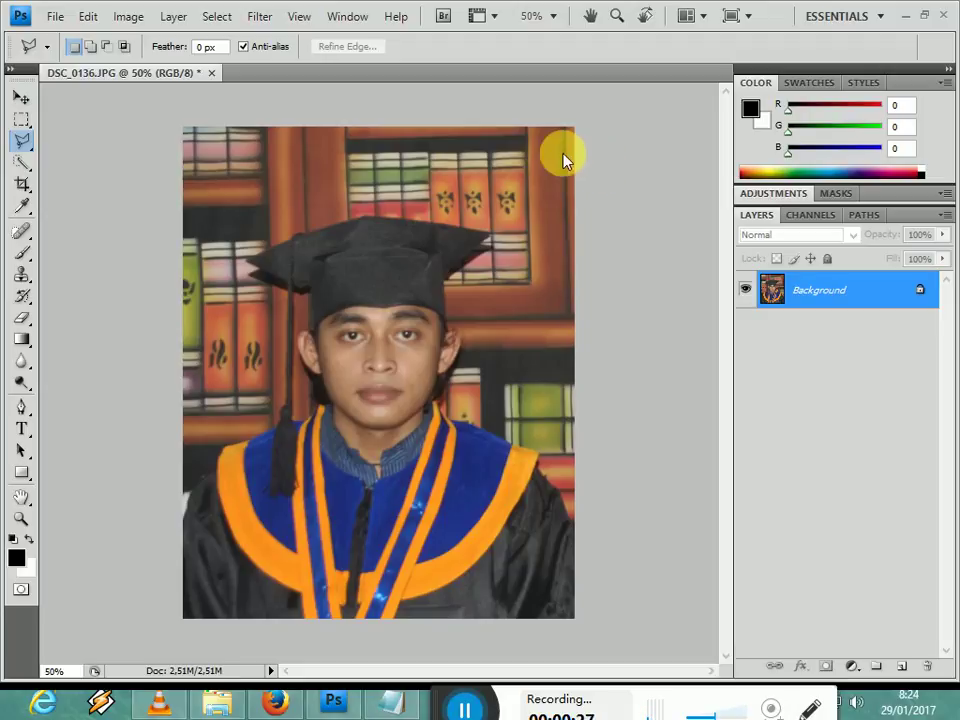
pyautogui.click(30, 143)
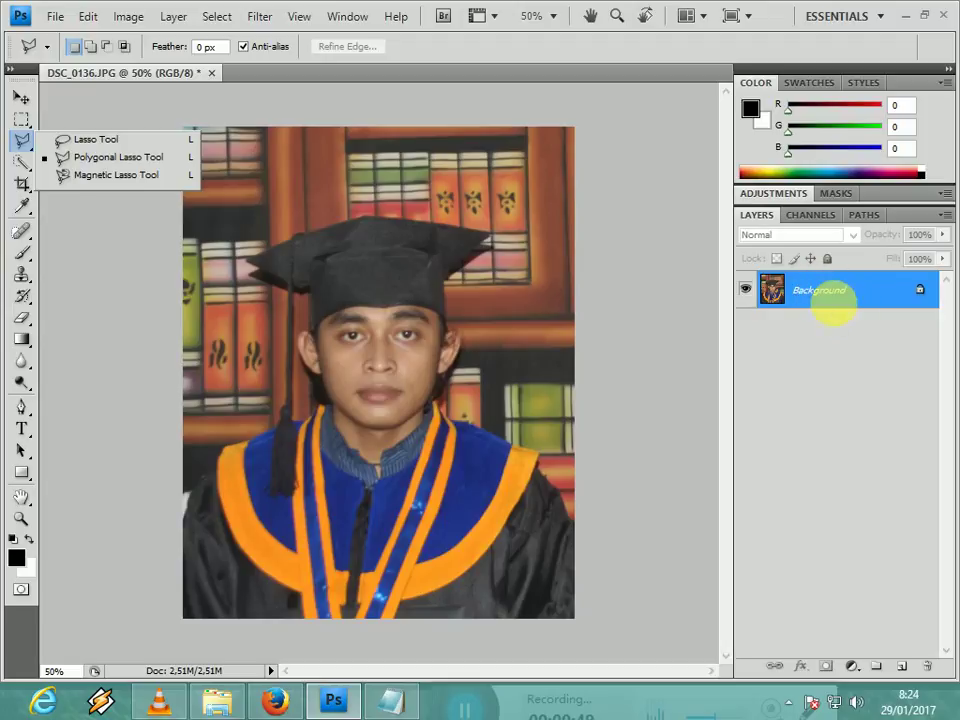
# Convert the locked Background into a regular layer named FOTO plus the subject's first name, with color None and Normal mode.
pyautogui.doubleClick(833, 301)
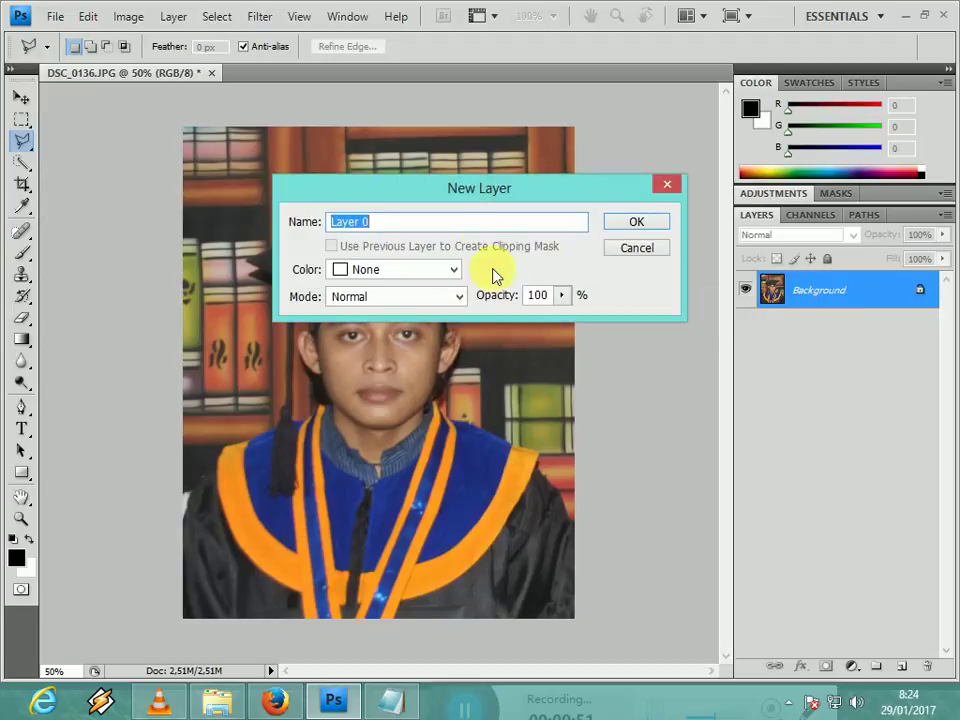
pyautogui.moveTo(470, 222); pyautogui.dragTo(333, 226)
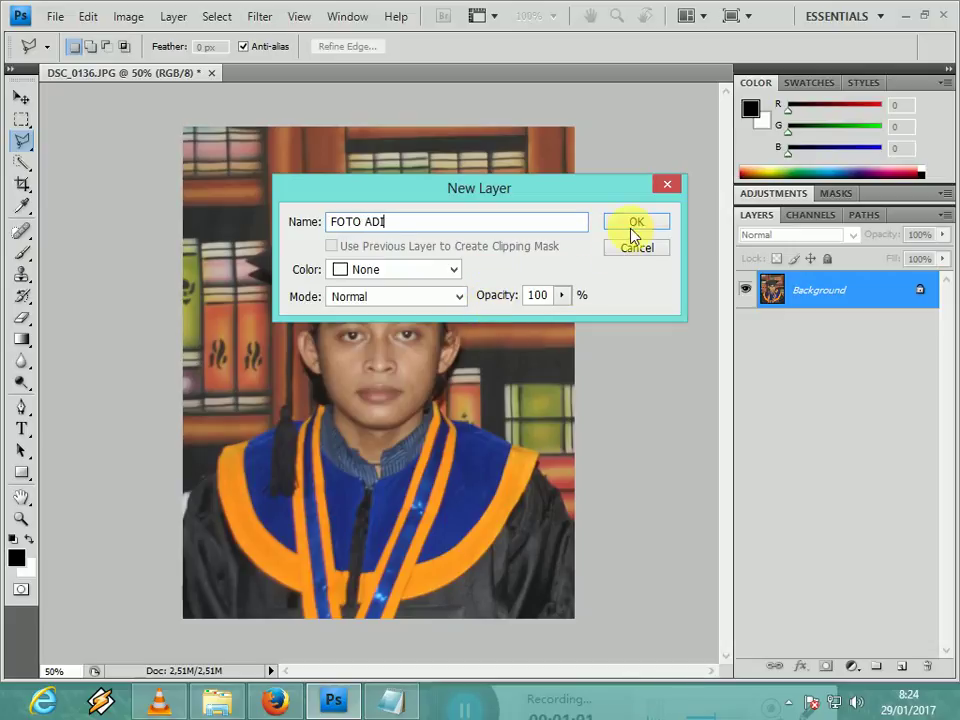
pyautogui.click(450, 270)
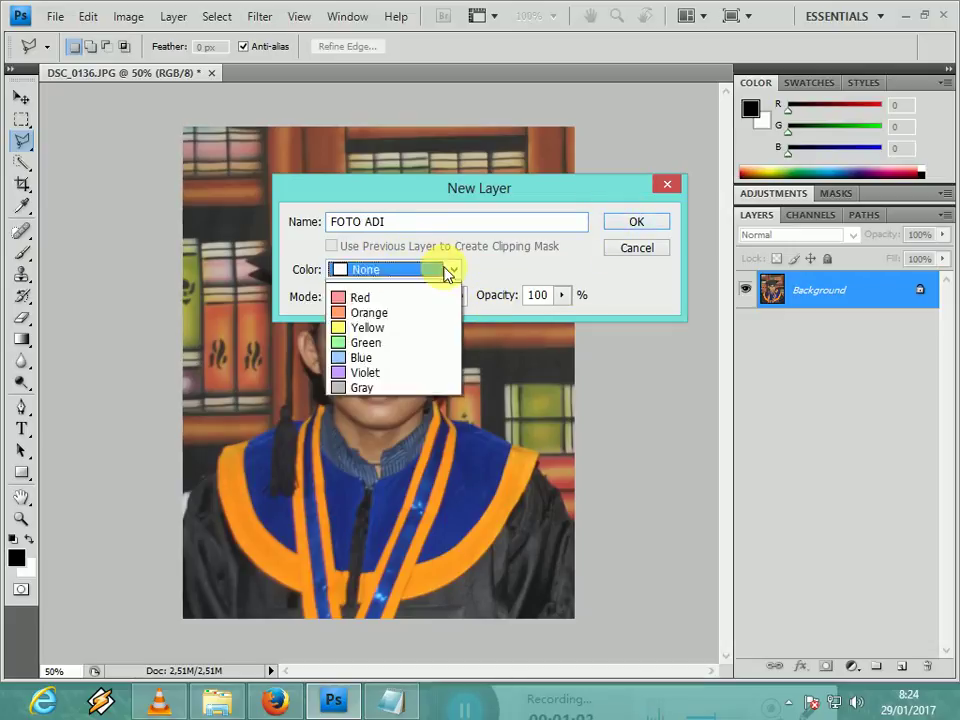
pyautogui.click(452, 268)
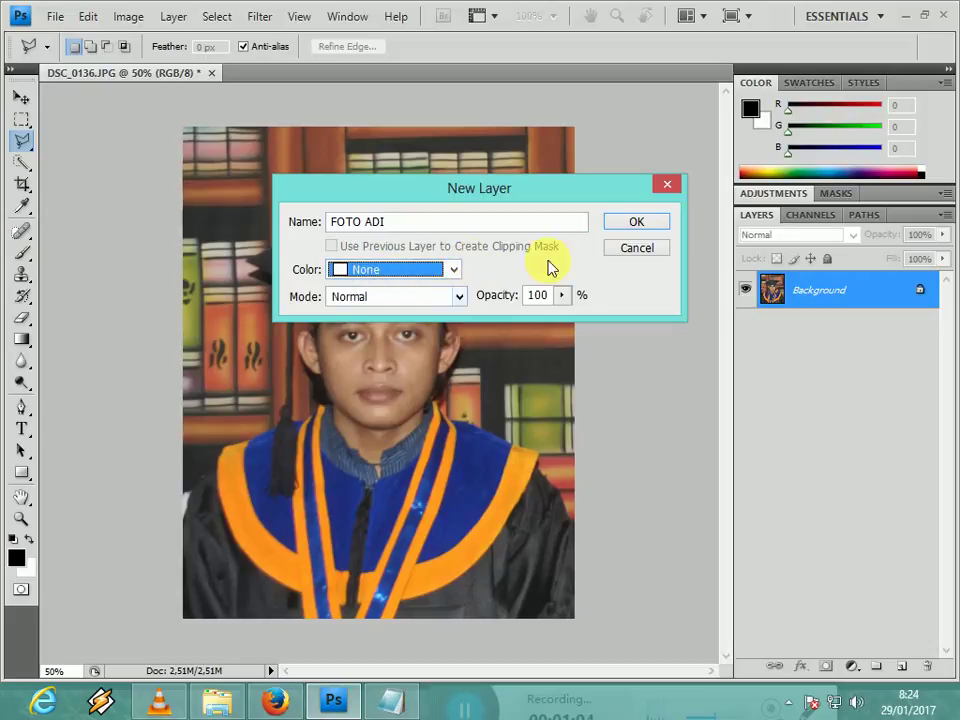
pyautogui.click(620, 230)
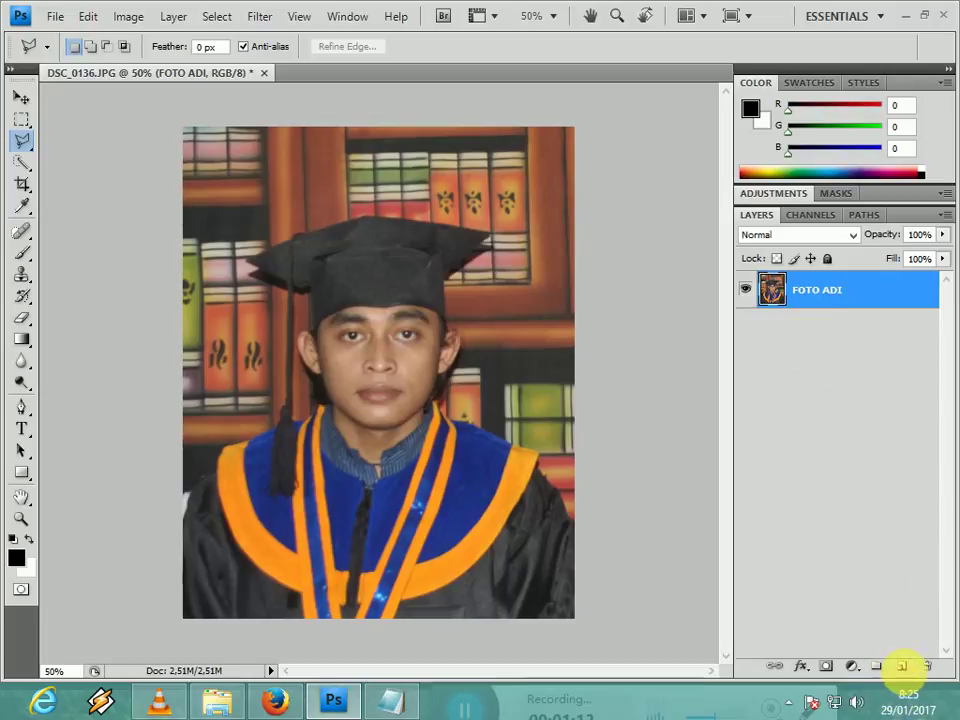
# Add a new empty layer above the photo layer, and make the photo layer active again.
pyautogui.click(907, 669)
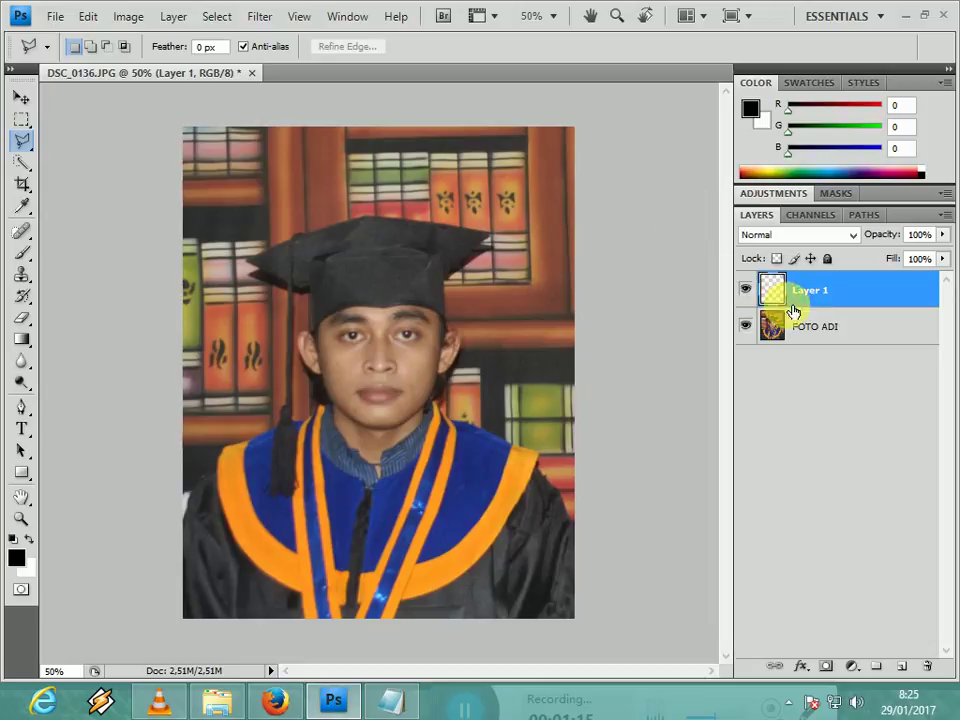
pyautogui.click(810, 328)
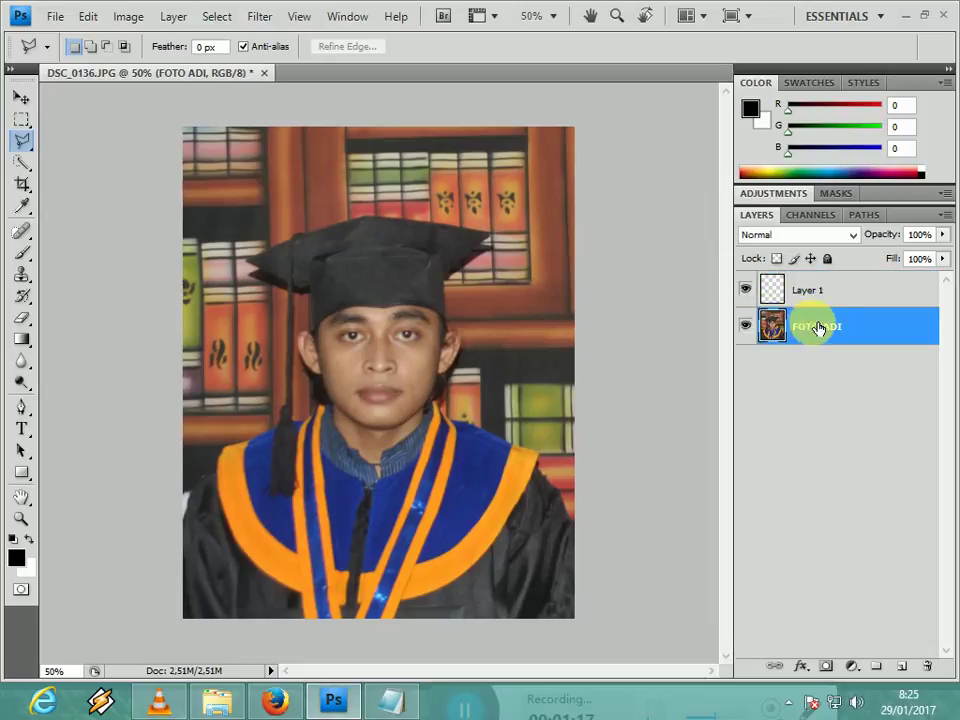
pyautogui.click(816, 299)
pyautogui.click(820, 322)
pyautogui.click(818, 298)
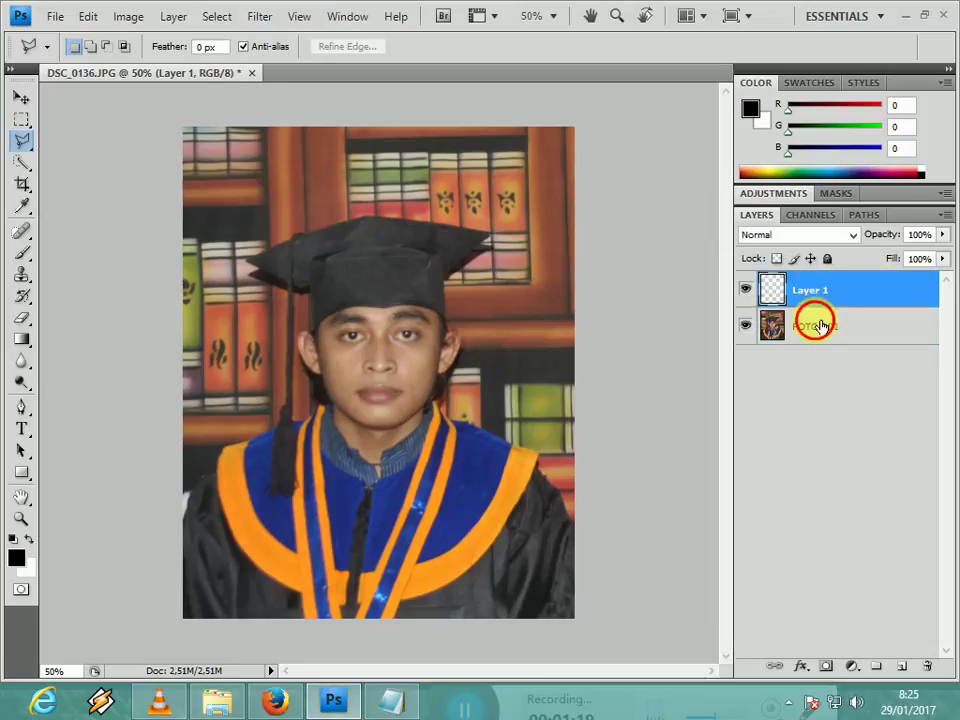
pyautogui.click(814, 322)
pyautogui.click(806, 290)
pyautogui.click(826, 322)
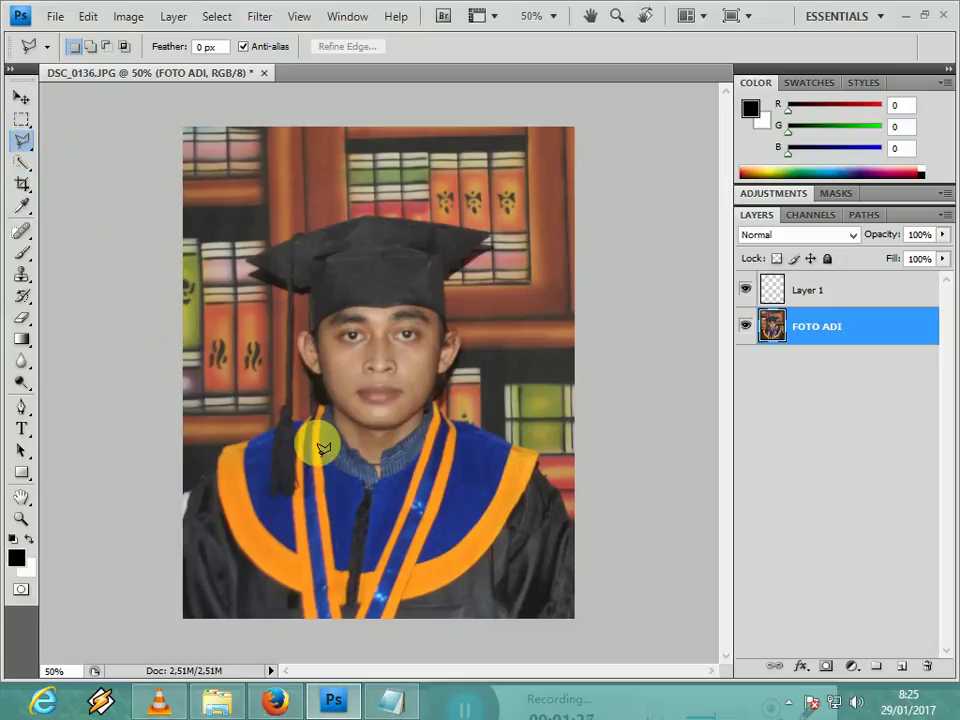
# Start a Polygonal Lasso outline outside the photo's left edge and trace the black sleeve up to the orange collar band.
pyautogui.hotkey('ctrl', '+')
pyautogui.hotkey('ctrl', '+')
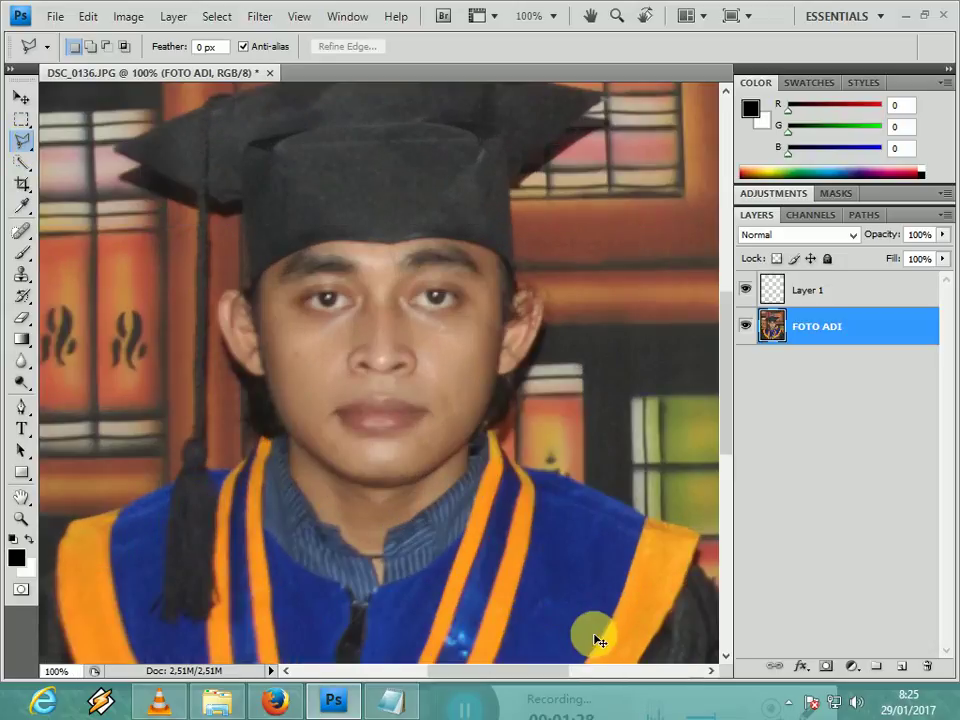
pyautogui.moveTo(558, 674); pyautogui.dragTo(512, 673)
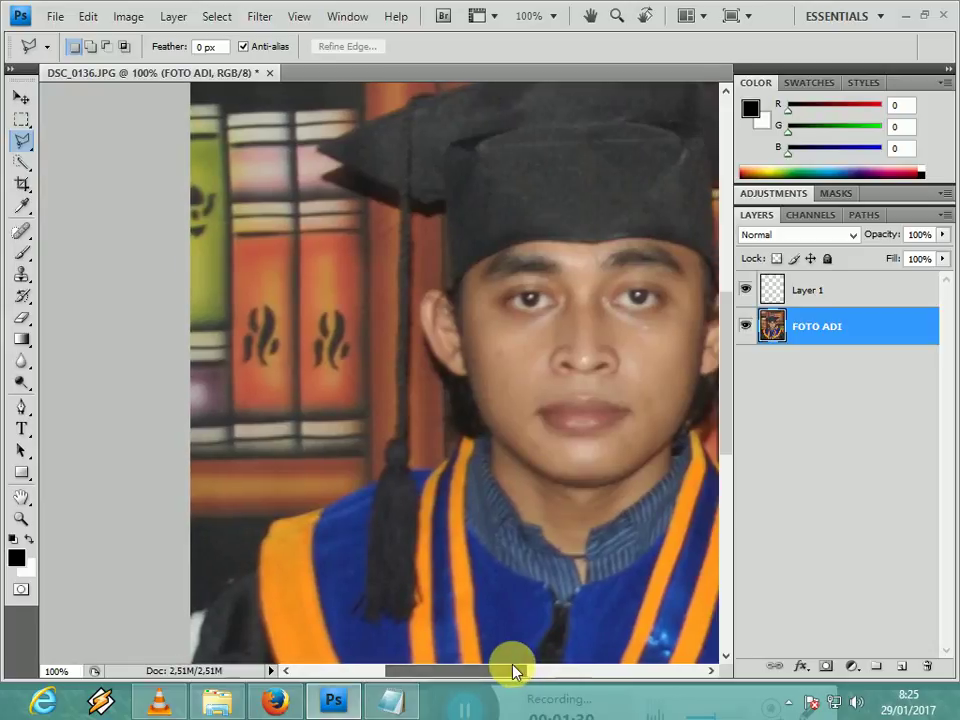
pyautogui.moveTo(724, 339); pyautogui.dragTo(735, 386)
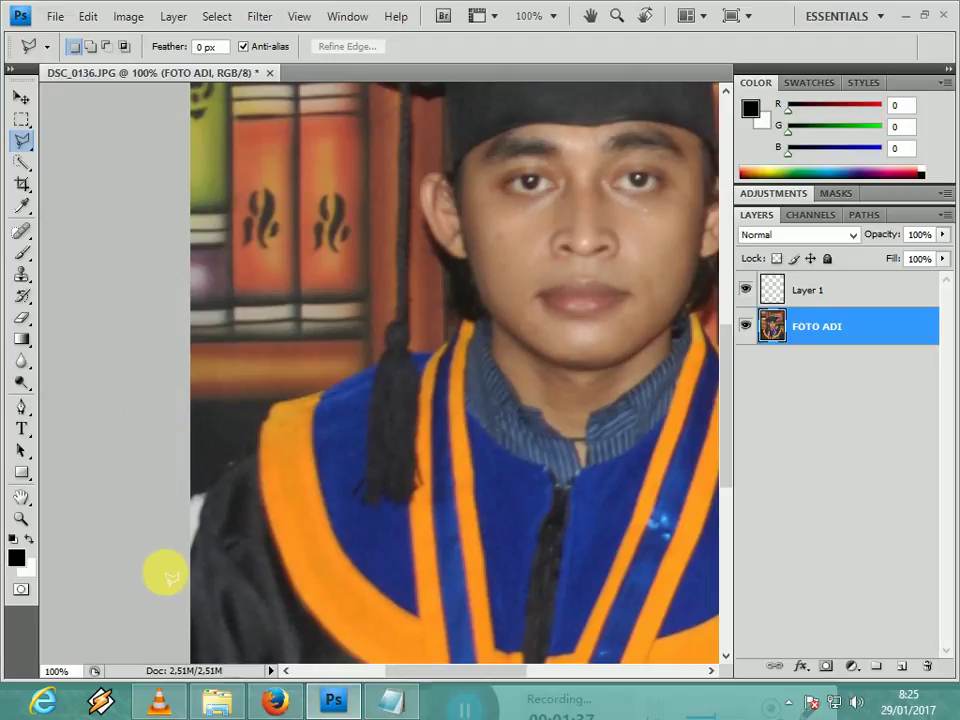
pyautogui.click(145, 476)
pyautogui.click(184, 563)
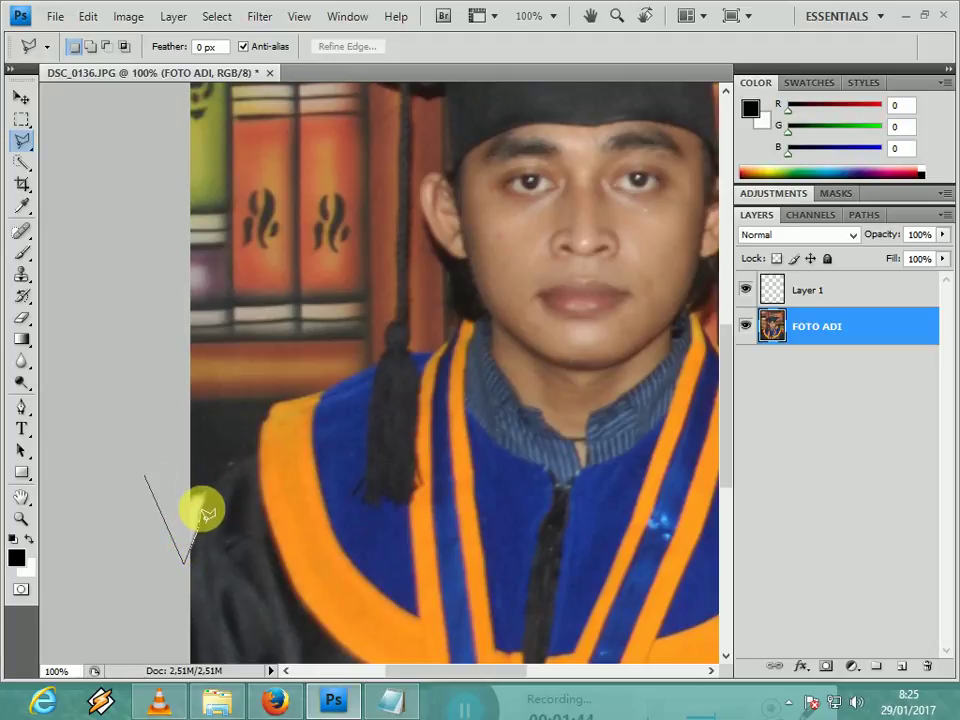
pyautogui.click(216, 482)
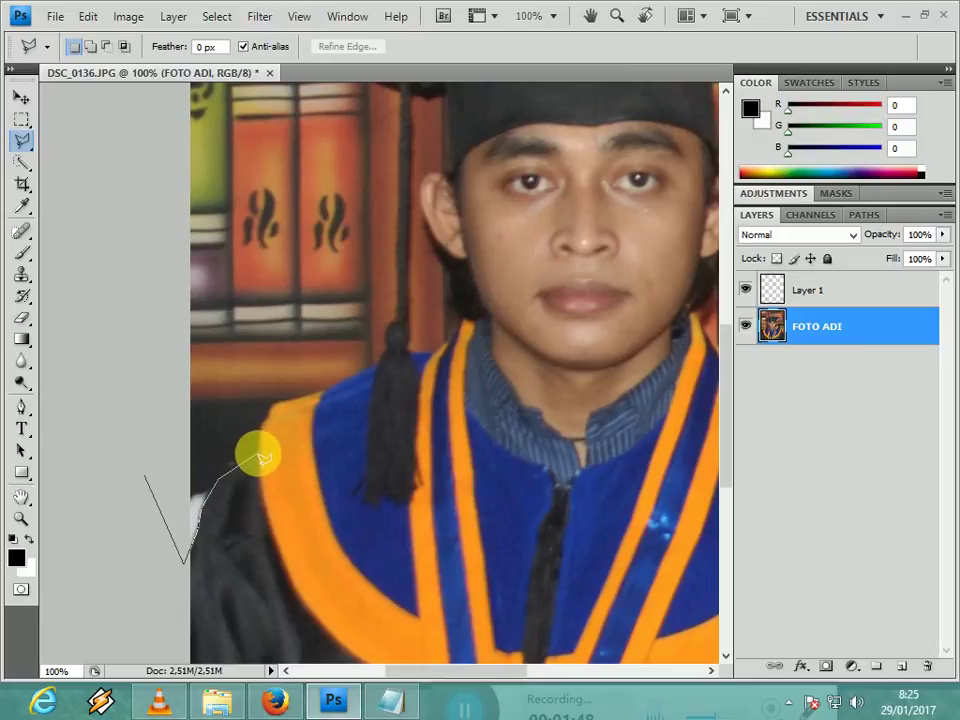
pyautogui.click(256, 455)
pyautogui.keyDown('ctrl'); pyautogui.click(258, 455); pyautogui.keyUp('ctrl')
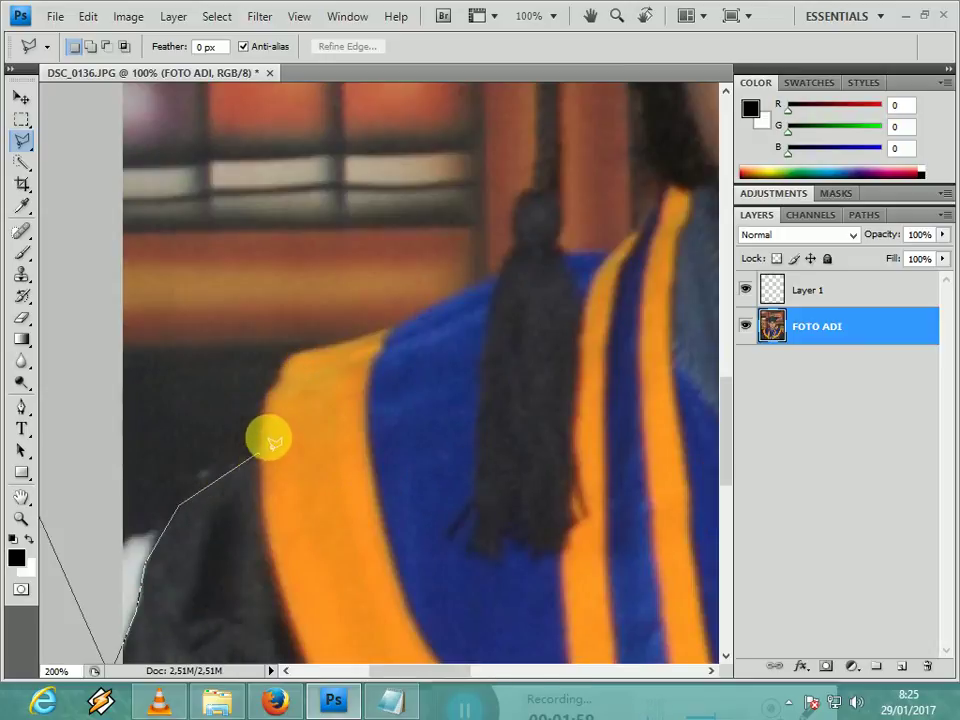
# Continue the lasso outline along the orange collar band and blue shoulder up to the head of the tassel.
pyautogui.click(266, 408)
pyautogui.click(287, 357)
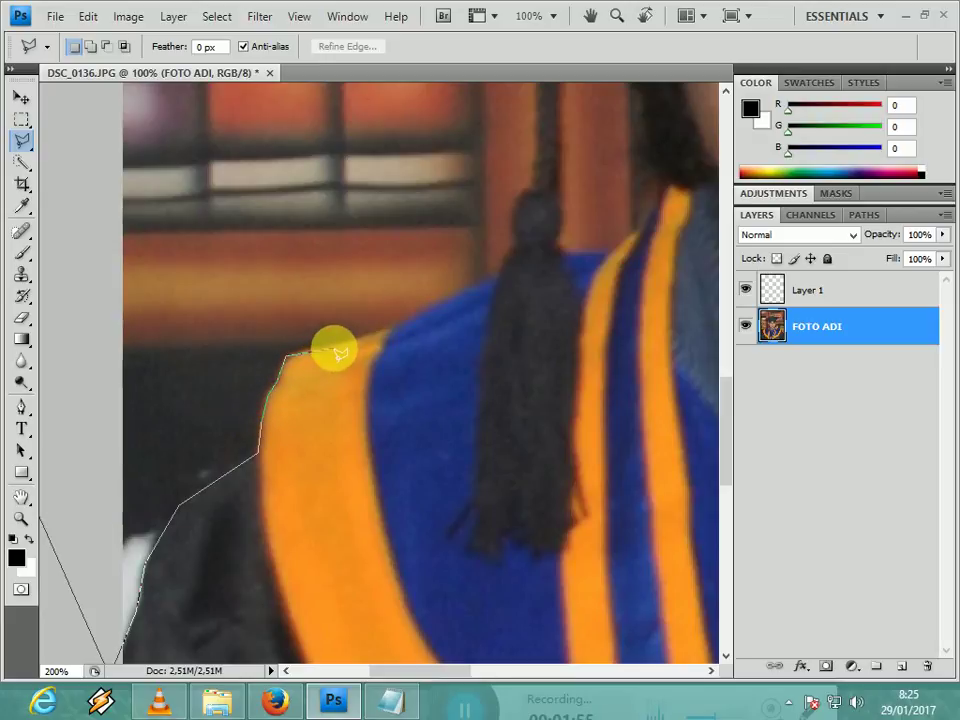
pyautogui.click(345, 343)
pyautogui.click(388, 332)
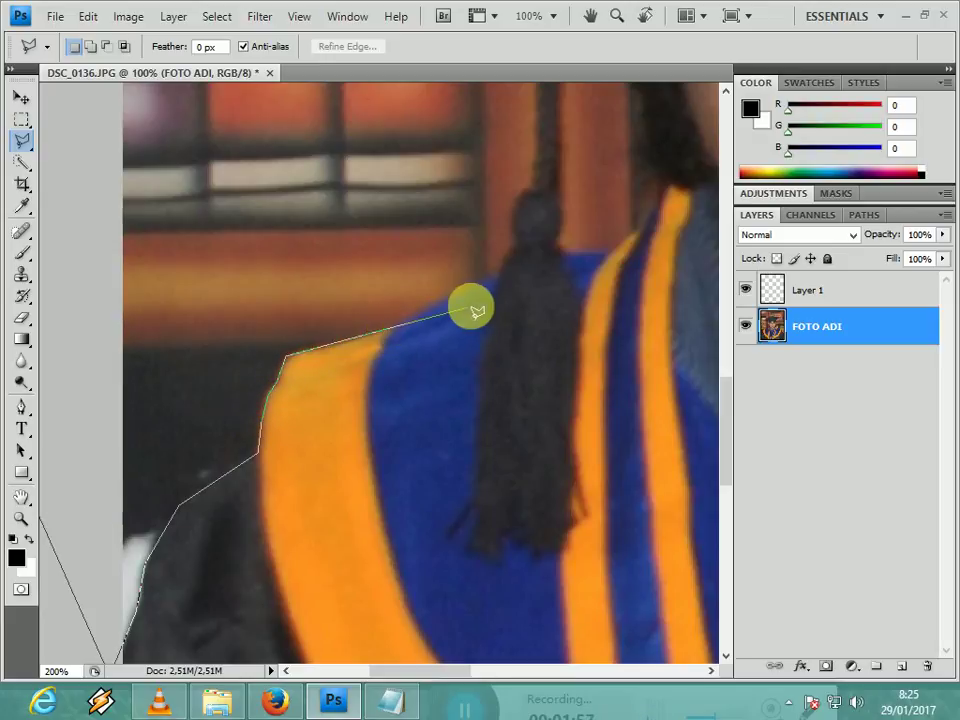
pyautogui.click(498, 277)
pyautogui.click(513, 241)
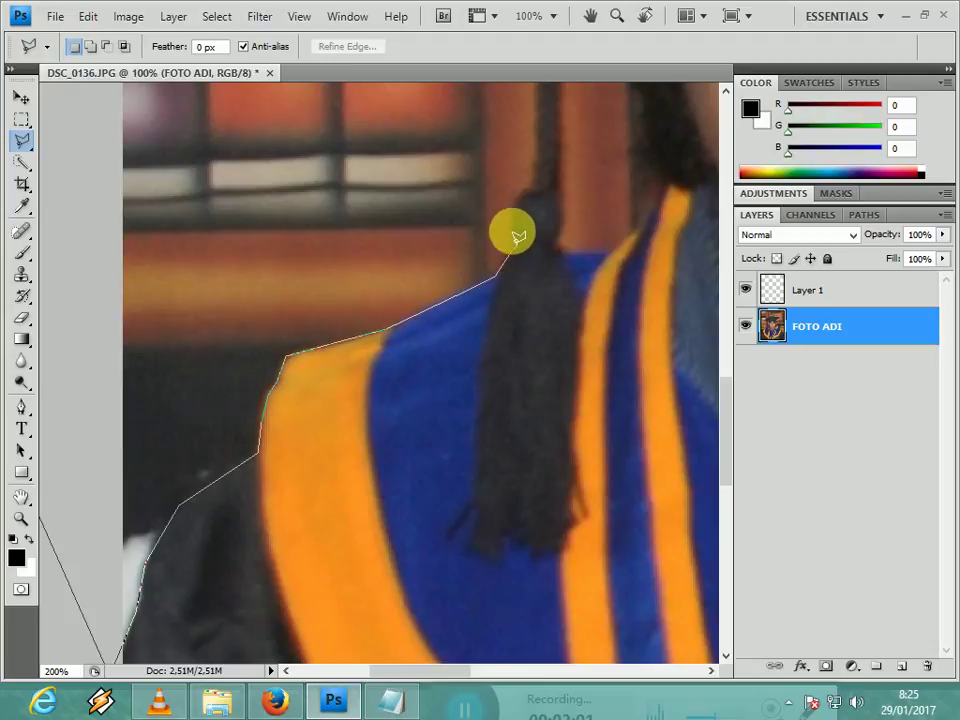
# Continue the lasso outline up the tassel cord, around the cap's left tip and along its top edge toward the right tip.
pyautogui.click(531, 185)
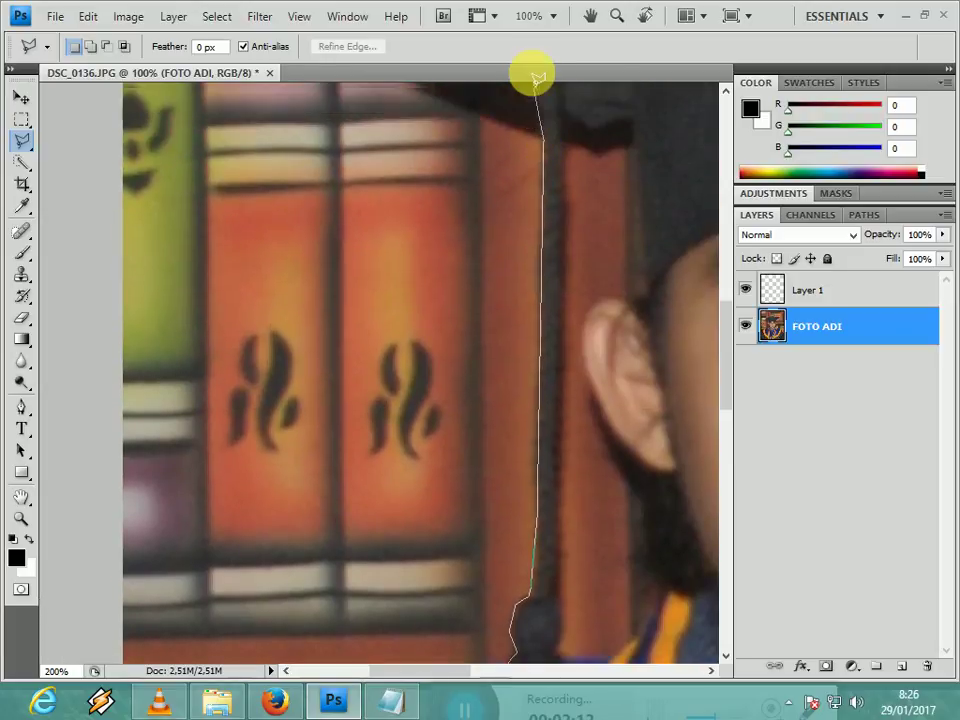
pyautogui.click(543, 178)
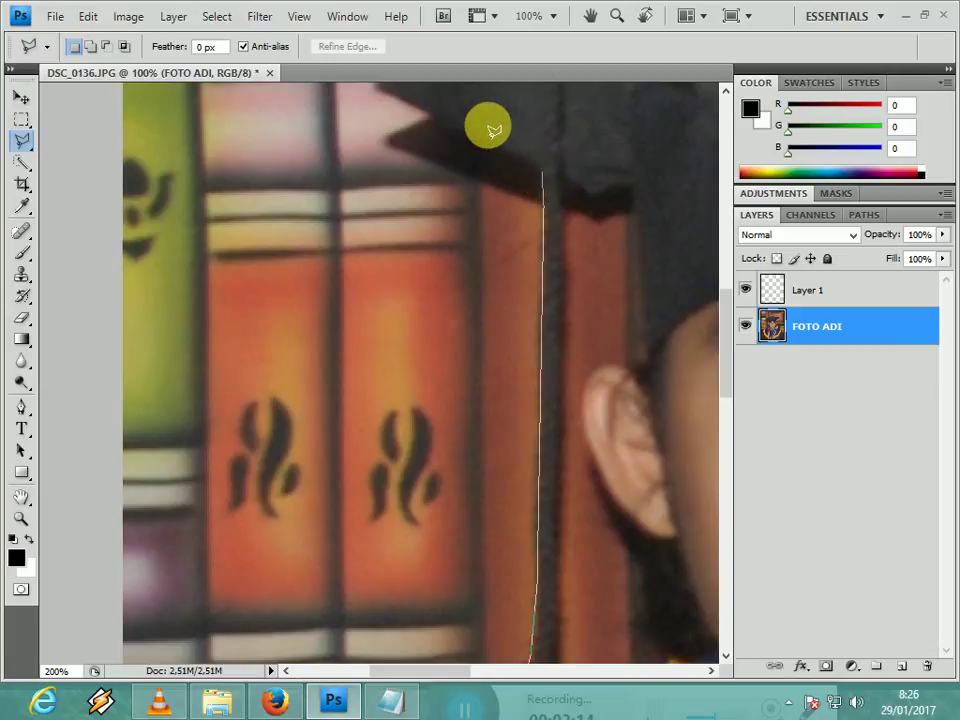
pyautogui.click(466, 134)
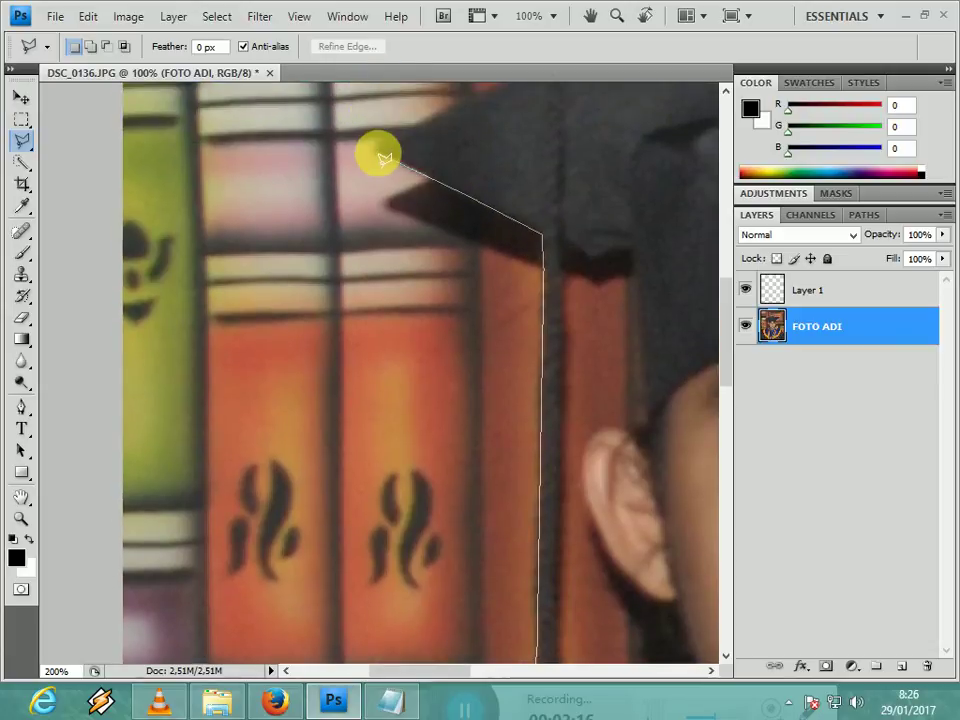
pyautogui.click(378, 149)
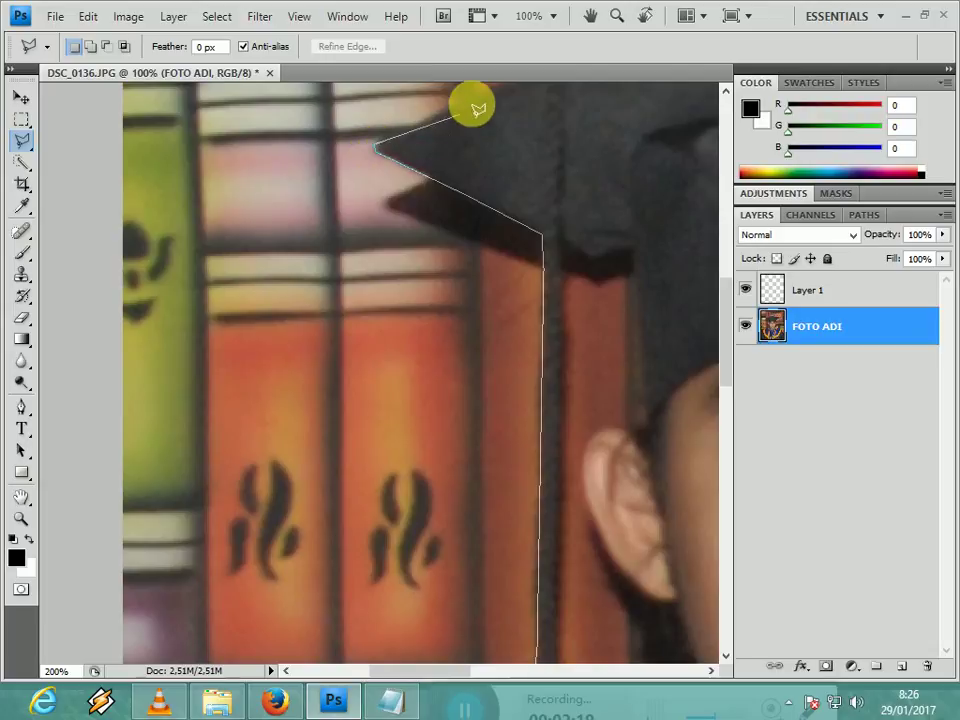
pyautogui.click(484, 91)
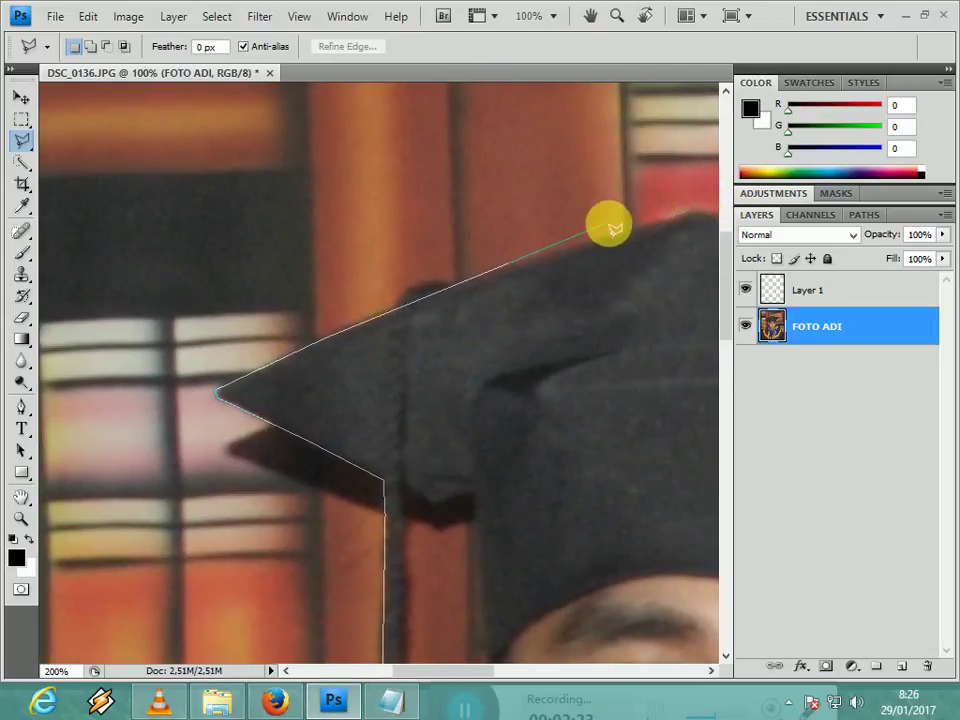
pyautogui.click(620, 231)
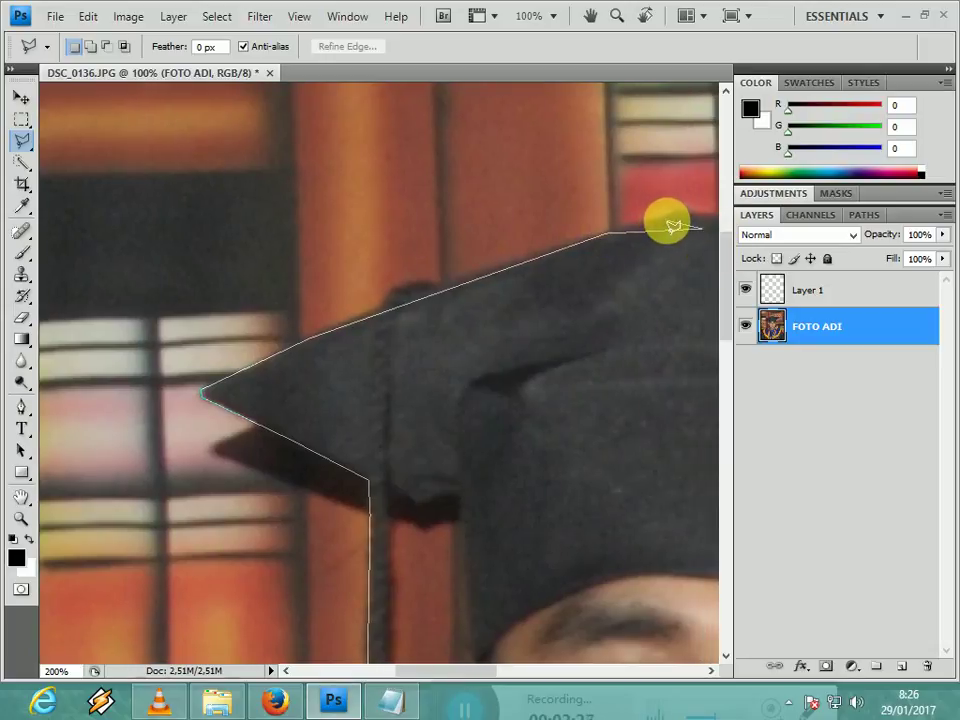
pyautogui.scroll(-1, 688, 228)
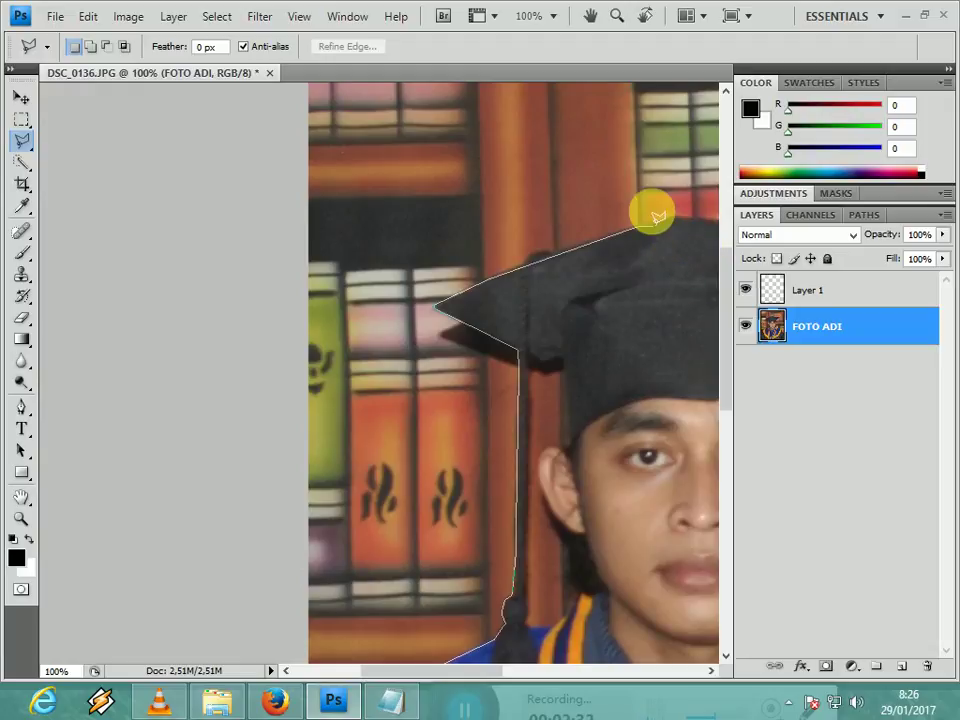
pyautogui.click(672, 221)
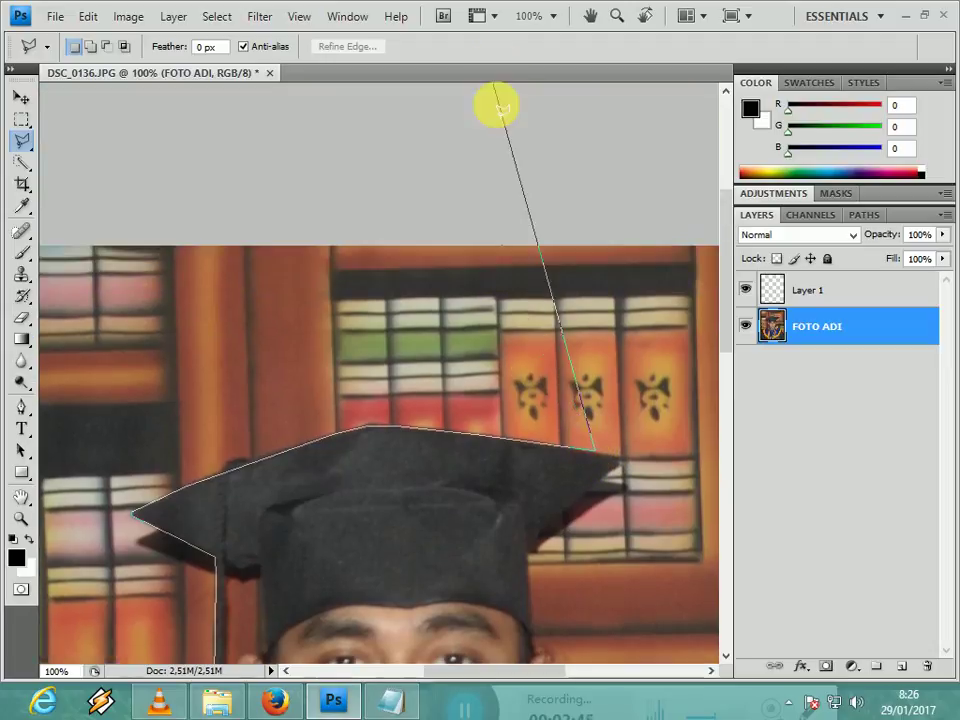
# Close the lasso outline around the outside of the photo's upper-left corner and delete the selected bookshelf background.
pyautogui.click(493, 140)
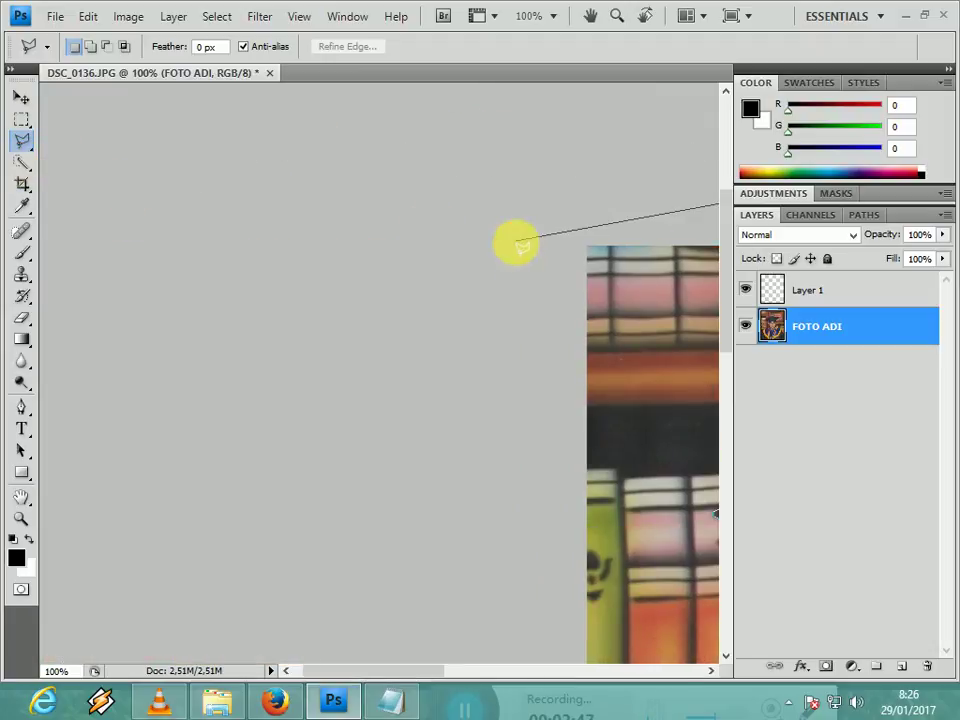
pyautogui.click(516, 240)
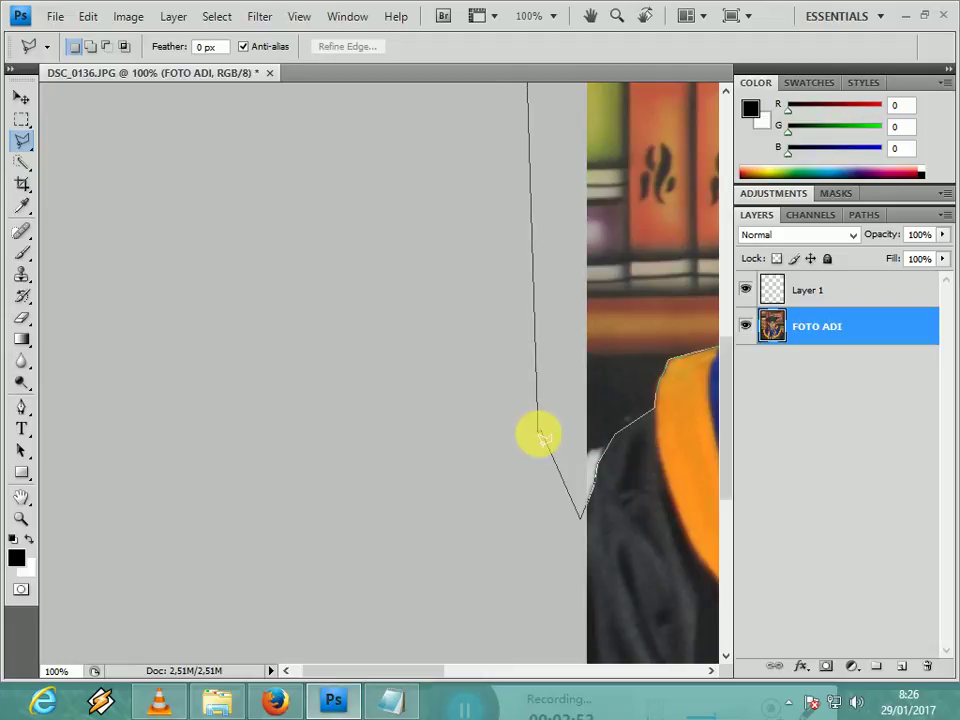
pyautogui.doubleClick(540, 436)
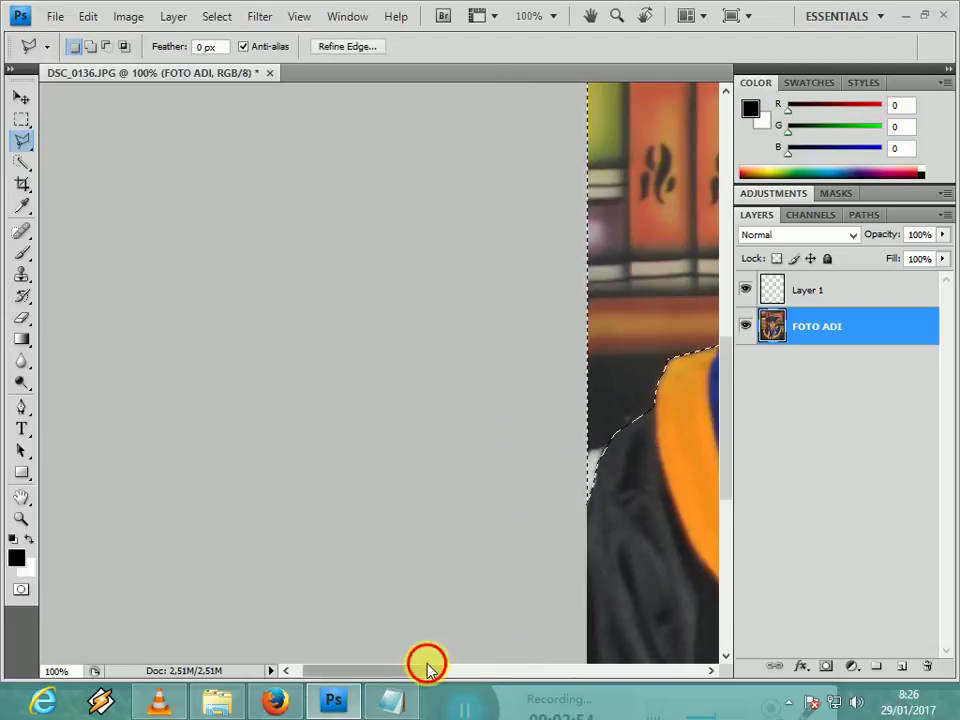
pyautogui.moveTo(427, 667); pyautogui.dragTo(556, 681)
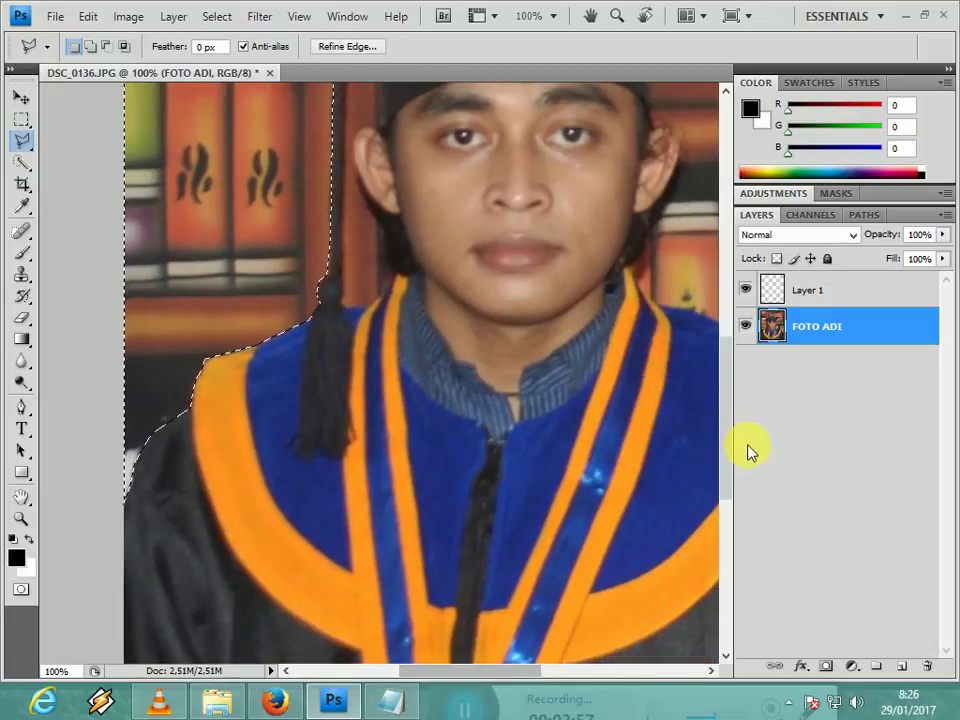
pyautogui.moveTo(726, 420); pyautogui.dragTo(722, 316)
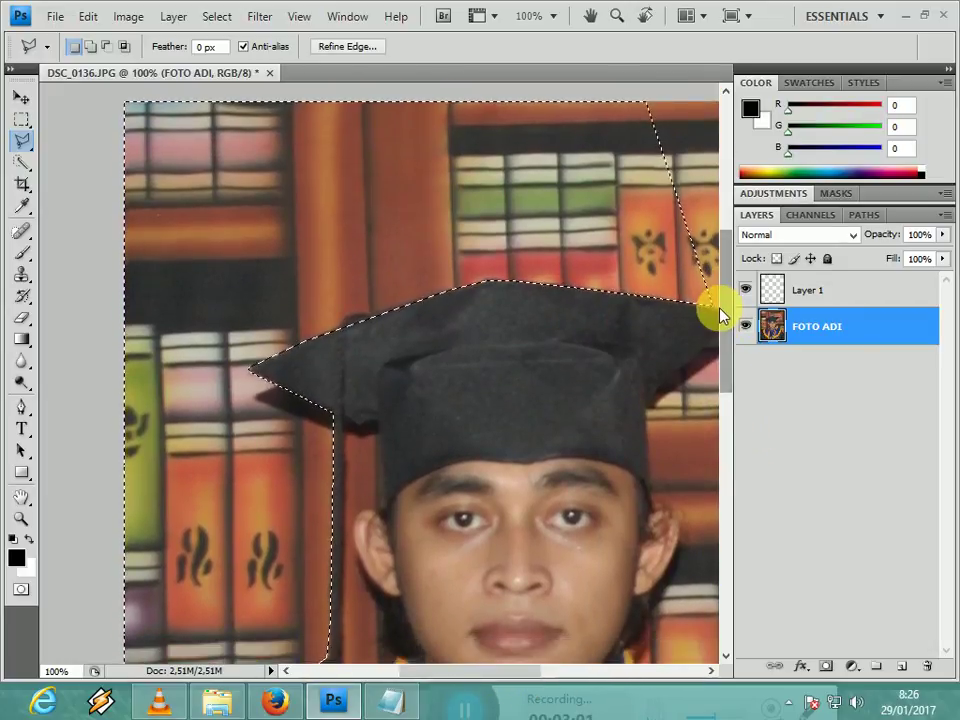
pyautogui.press('Delete')
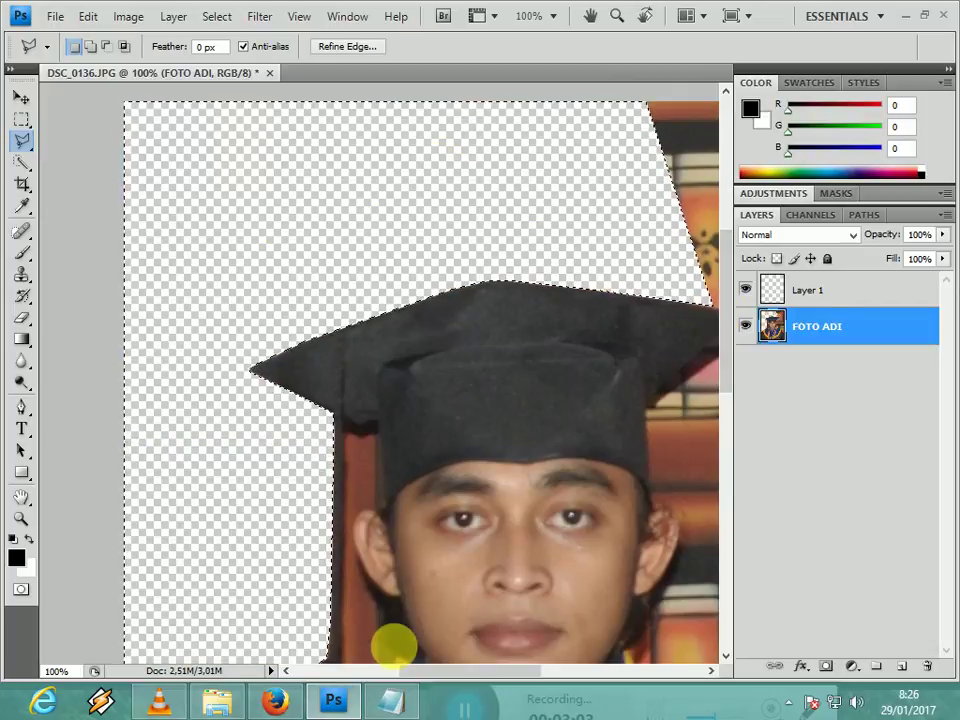
# Deselect, start a Polygonal Lasso outline above the photo, and trace around the cap's right tip and down its side to the ear.
pyautogui.moveTo(431, 672); pyautogui.dragTo(491, 678)
pyautogui.hotkey('ctrl', 'd')
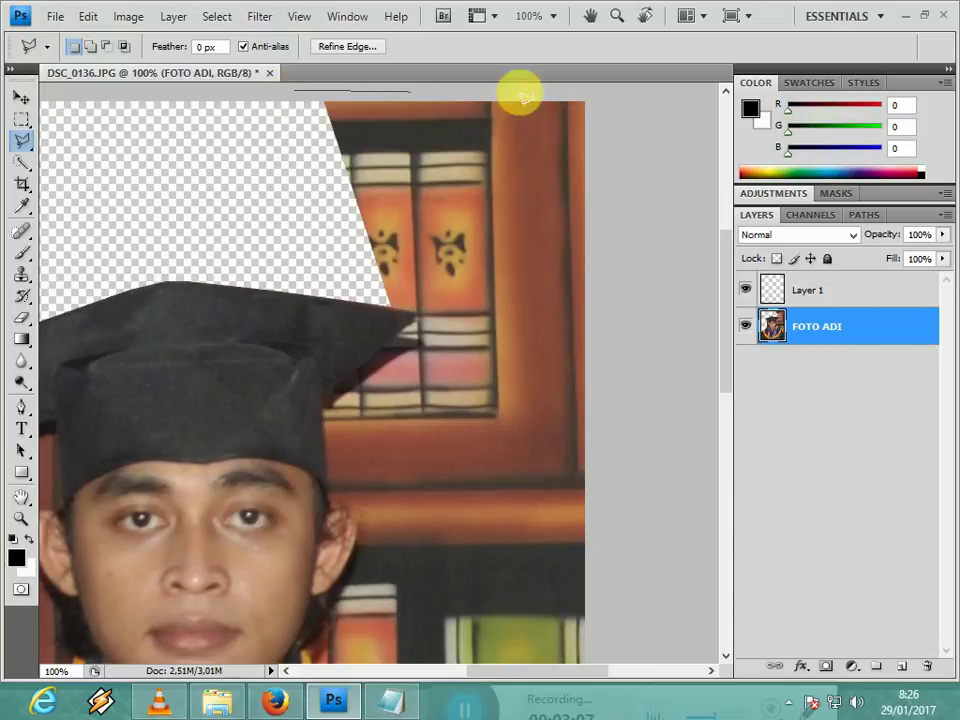
pyautogui.click(393, 311)
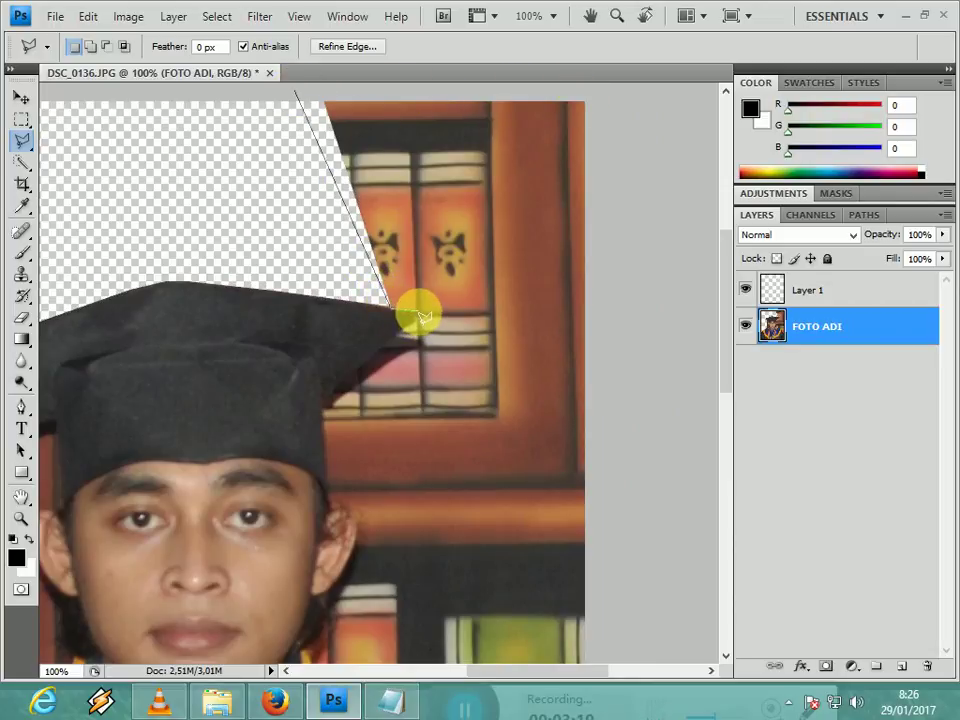
pyautogui.click(415, 319)
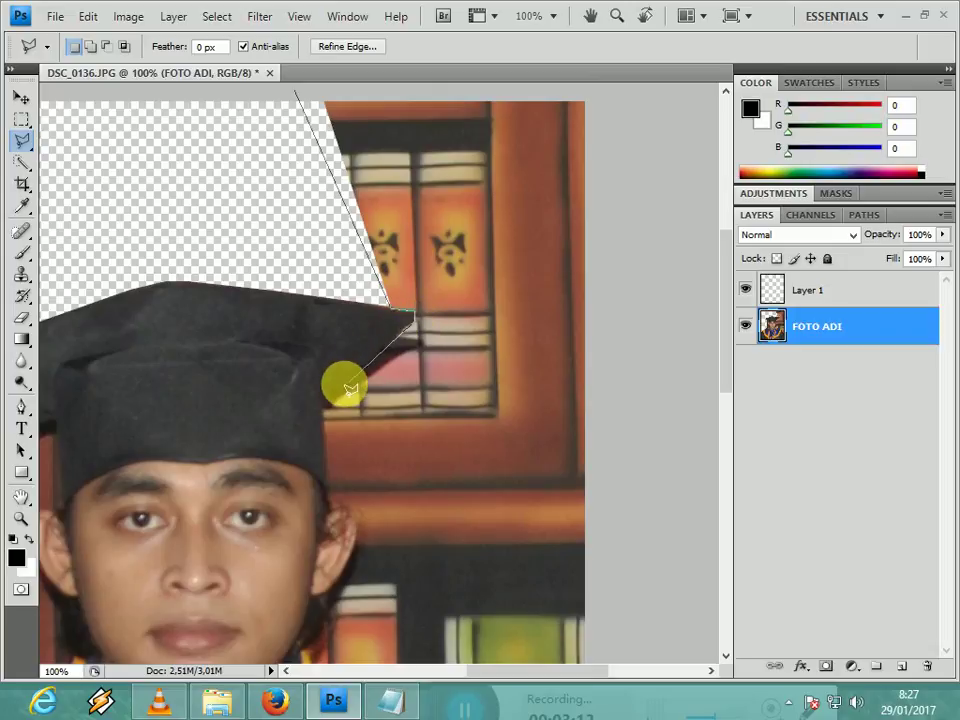
pyautogui.click(323, 400)
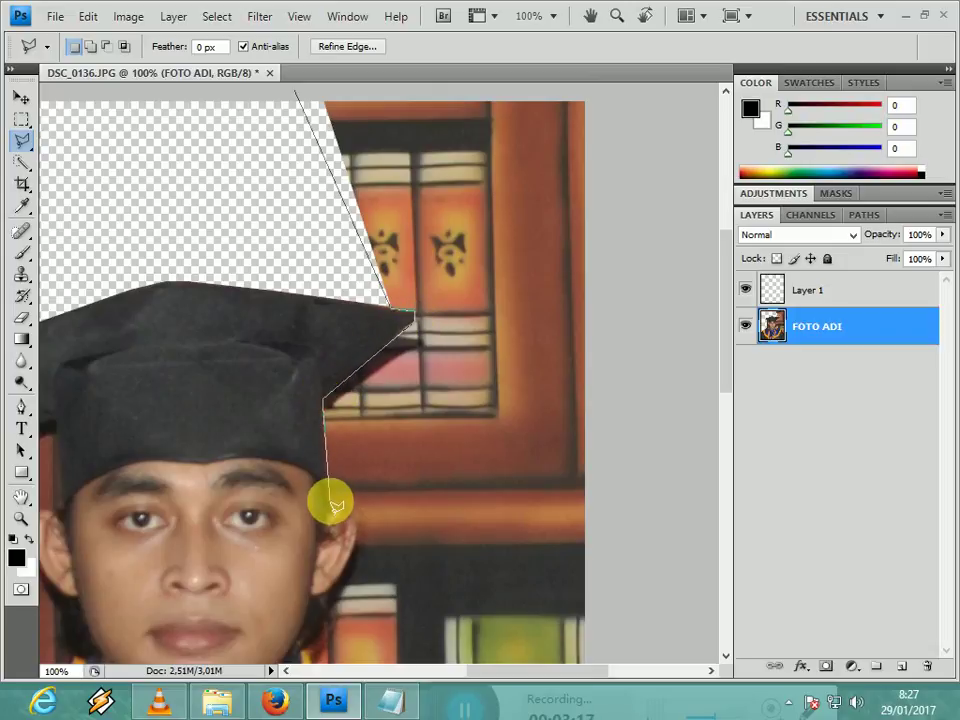
pyautogui.click(329, 500)
# Continue the lasso outline around the outer edge of the ear on the photo's right side to below the lobe.
pyautogui.hotkey('ctrl', '+')
pyautogui.hotkey('ctrl', '+')
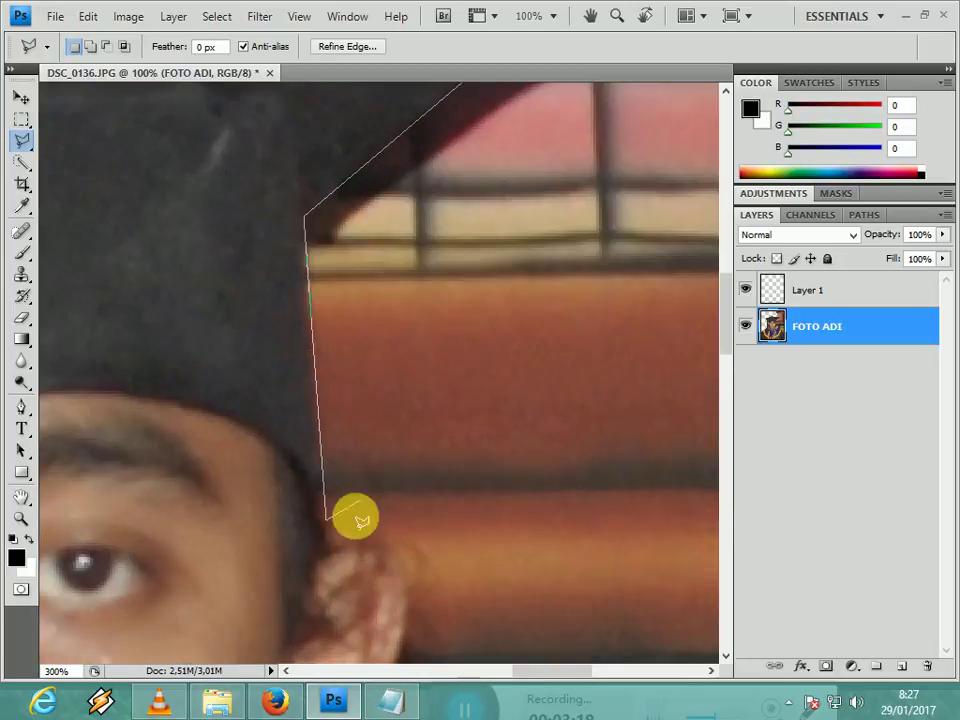
pyautogui.click(330, 558)
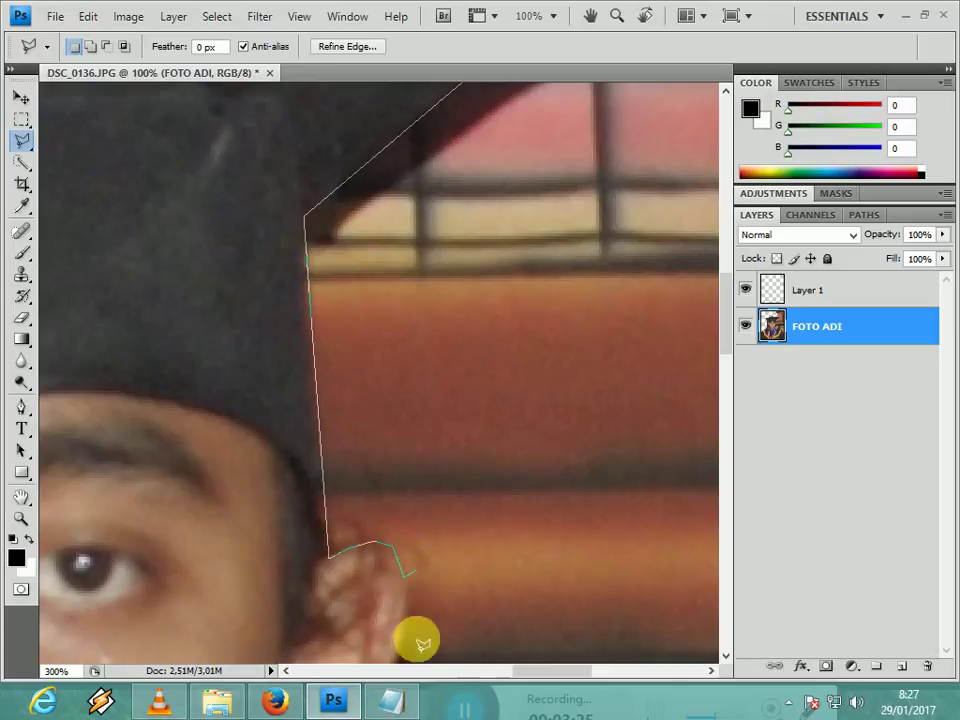
pyautogui.scroll(-5, 415, 600)
pyautogui.moveTo(408, 354)
pyautogui.mouseDown()
pyautogui.moveTo(391, 412)
pyautogui.moveTo(335, 514)
pyautogui.moveTo(294, 521)
pyautogui.mouseUp()
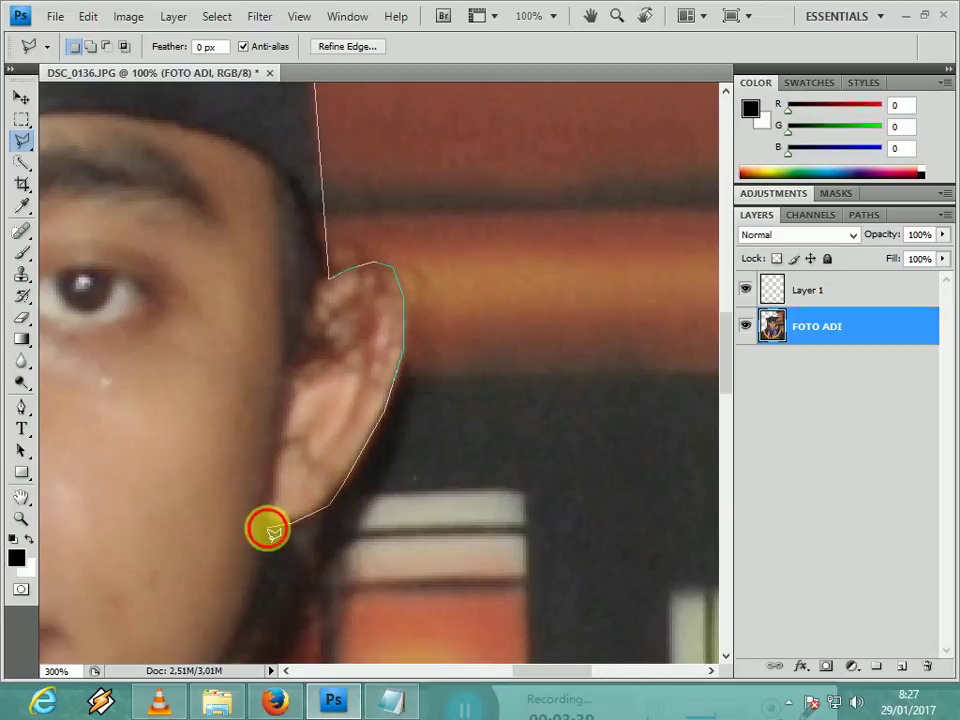
pyautogui.click(269, 528)
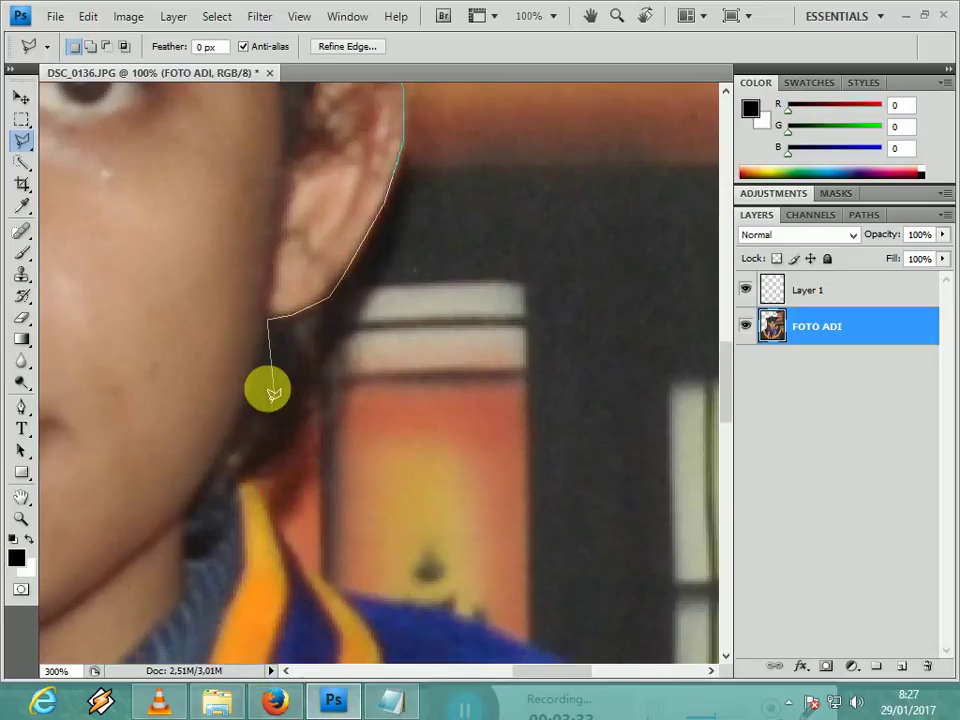
# Continue the lasso outline down the jaw edge, excluding the dark hair, and along the edge of the orange collar stripe.
pyautogui.click(259, 380)
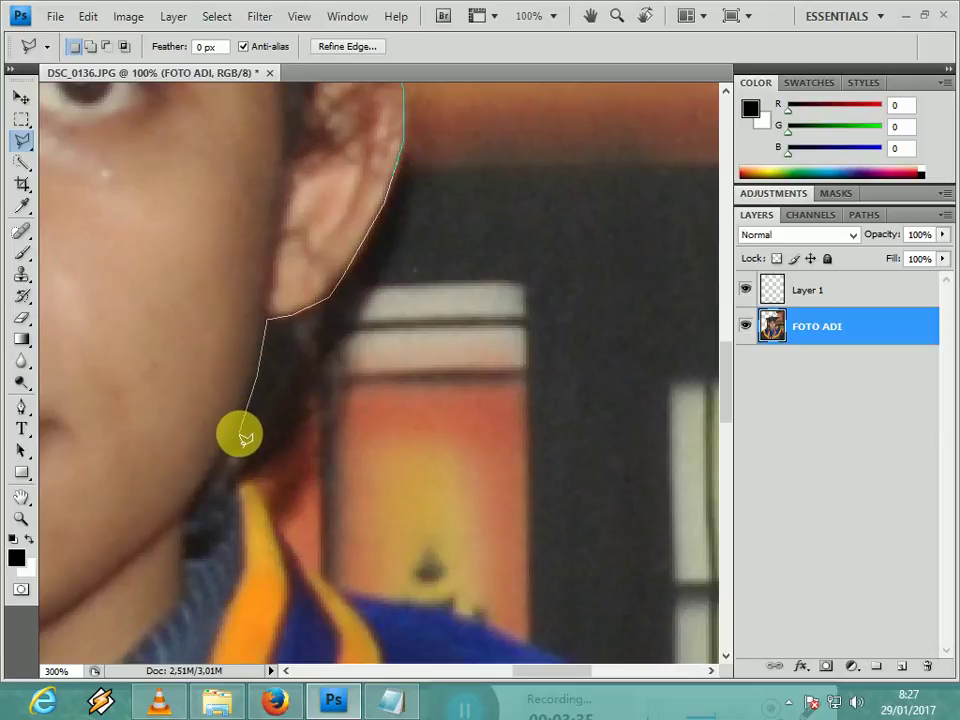
pyautogui.click(233, 455)
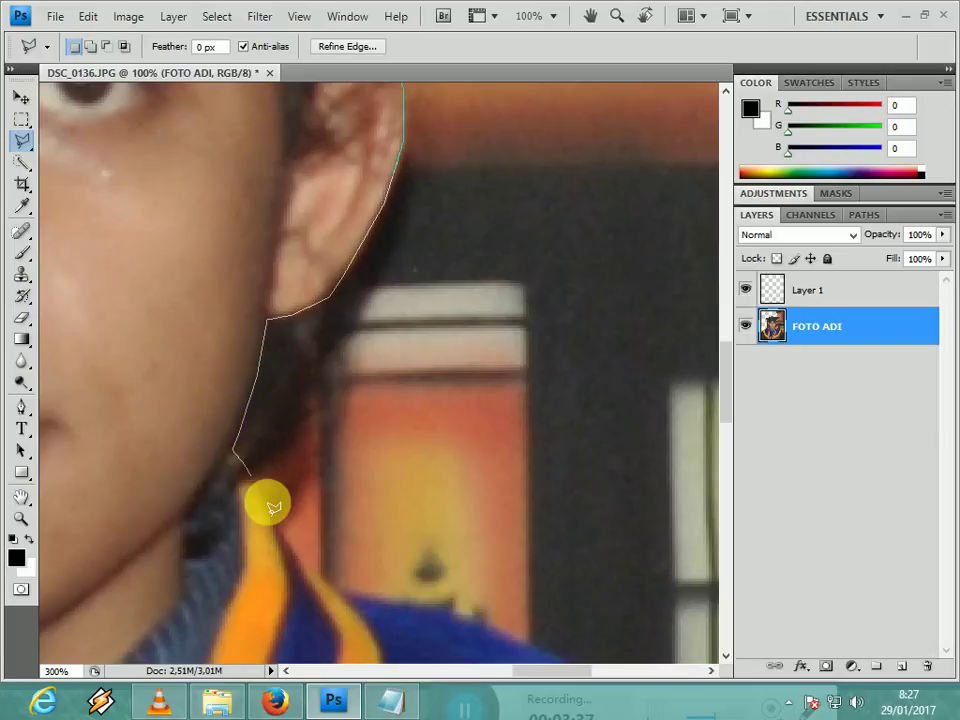
pyautogui.click(270, 508)
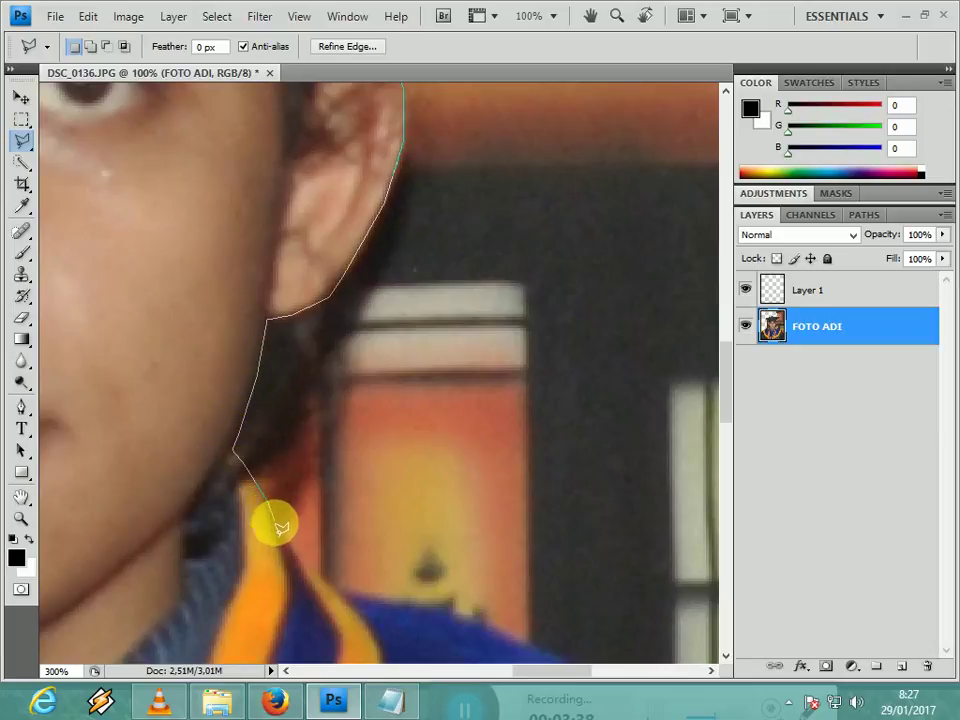
pyautogui.click(307, 570)
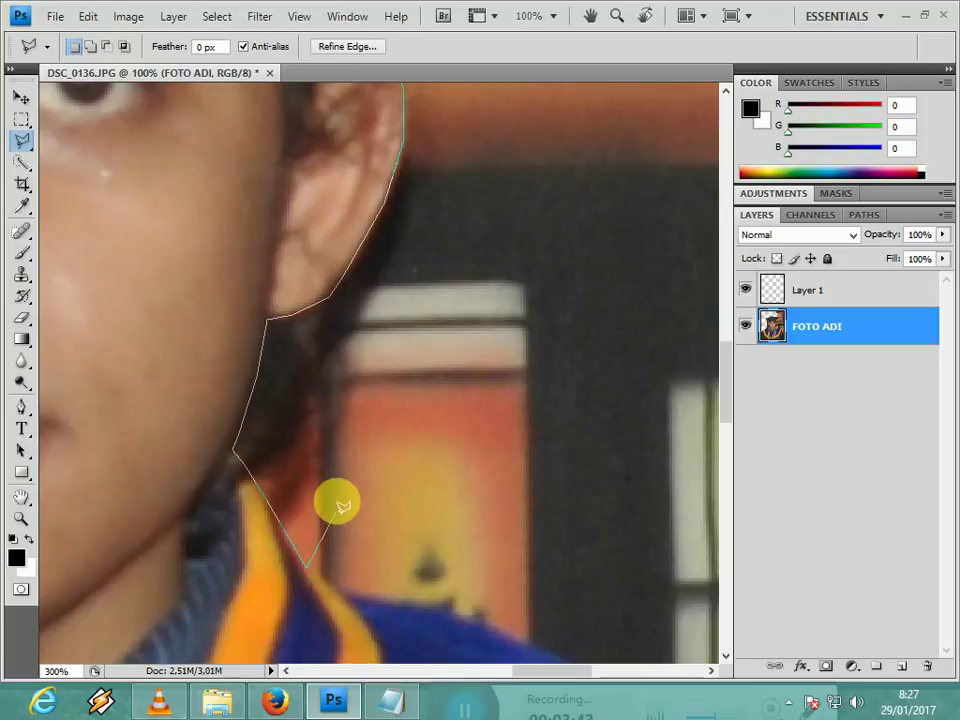
pyautogui.click(272, 514)
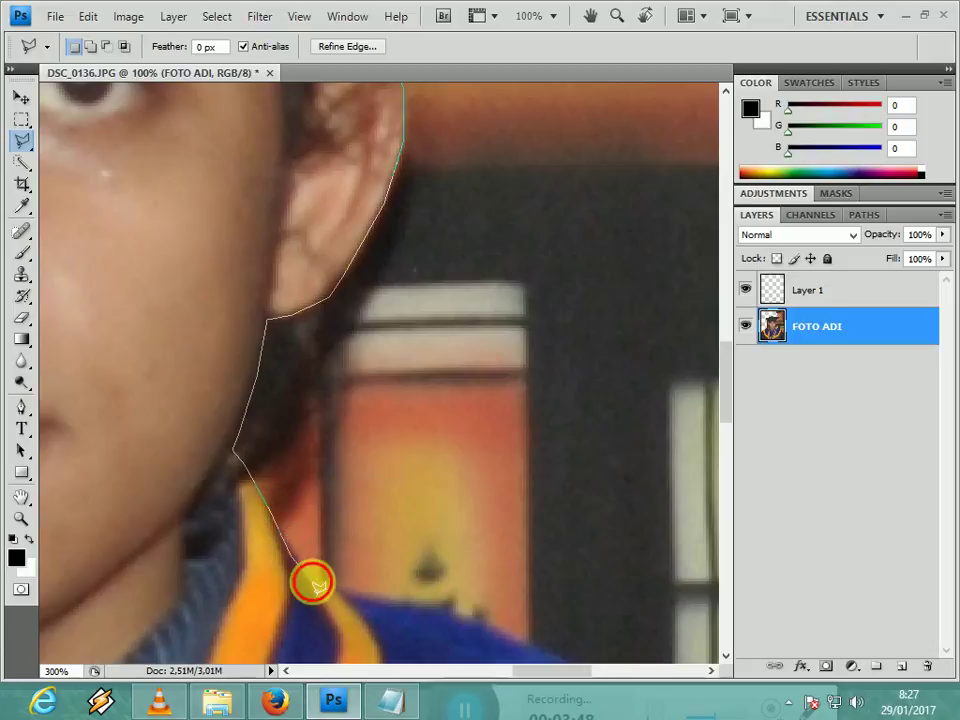
# Continue the lasso outline along the blue shoulder, removing stray points, to the outer corner of the orange band.
pyautogui.click(354, 597)
pyautogui.click(442, 606)
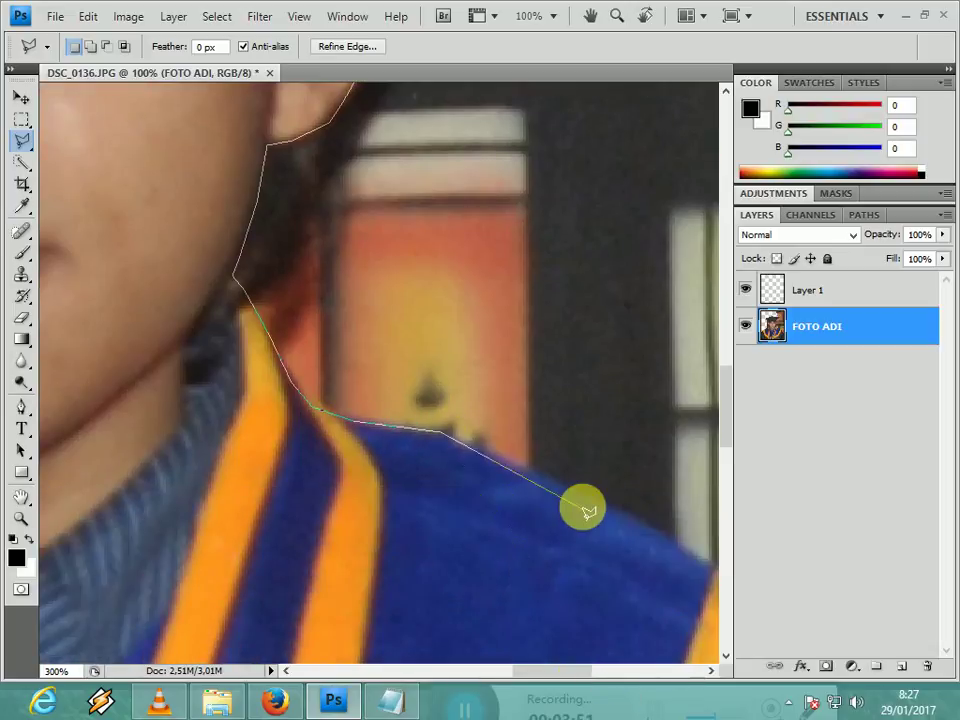
pyautogui.click(581, 497)
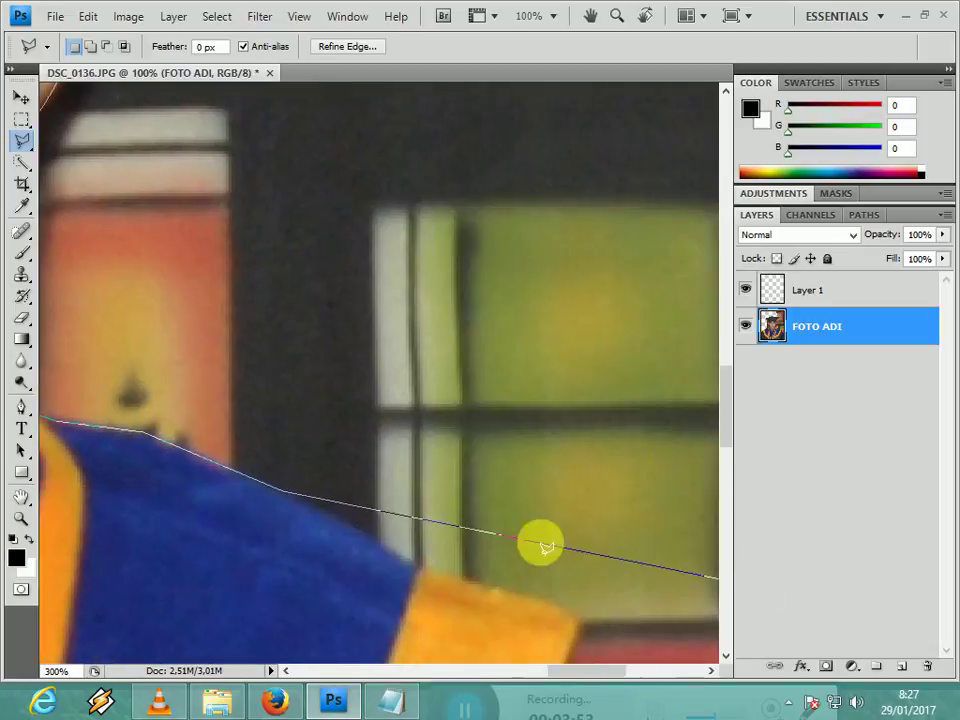
pyautogui.press('BackSpace')
pyautogui.press('BackSpace')
pyautogui.press('BackSpace')
pyautogui.click(320, 567)
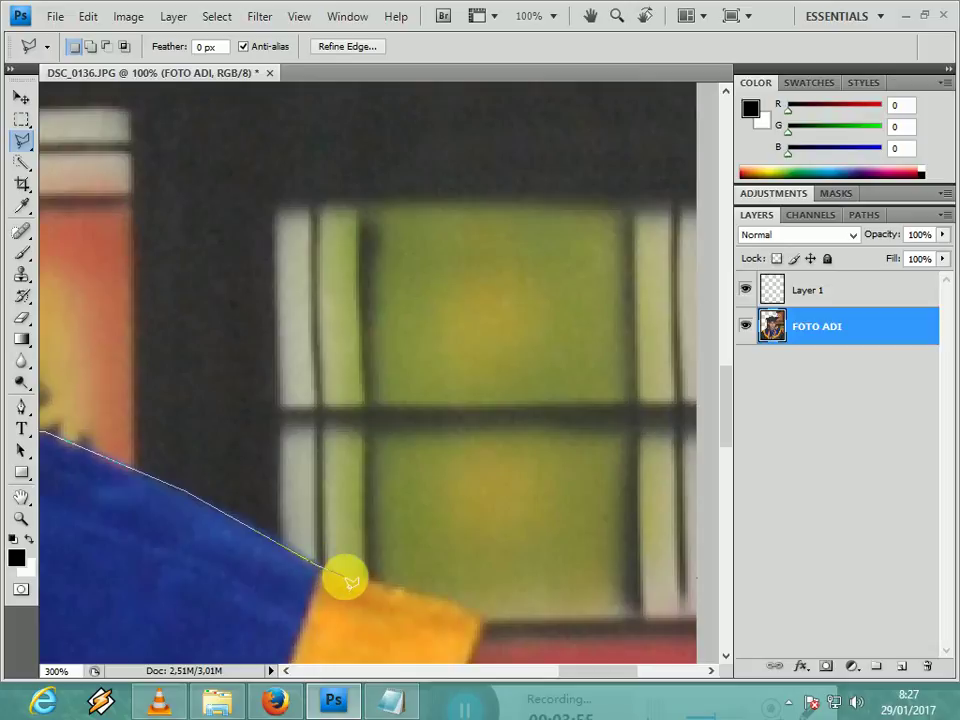
pyautogui.click(478, 614)
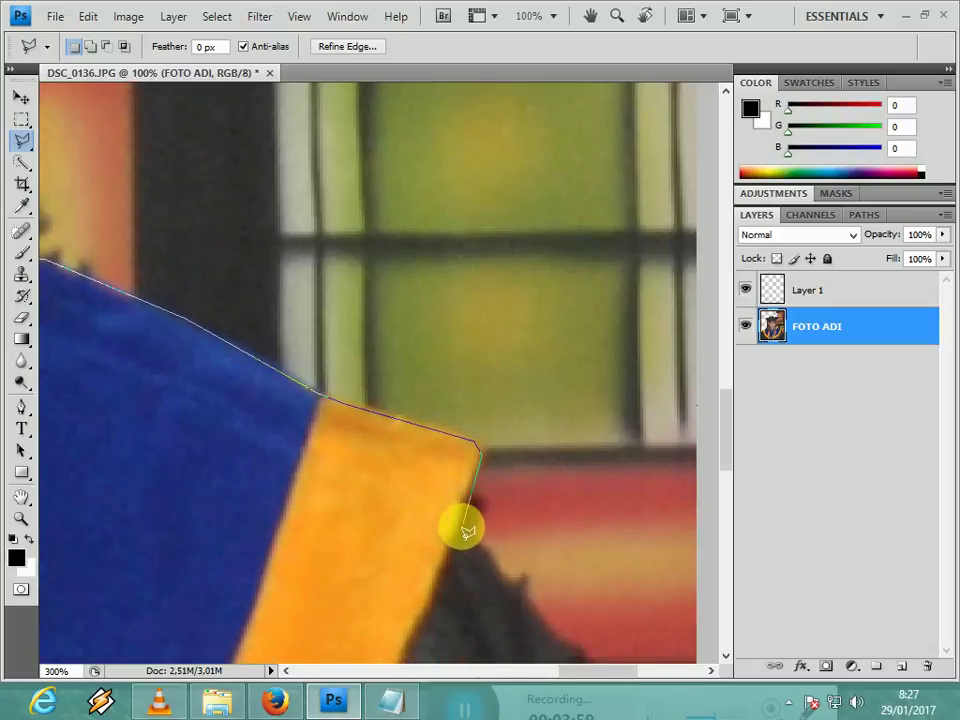
# Continue the lasso outline below the orange band, down the black sleeve and past the photo's right edge.
pyautogui.click(464, 530)
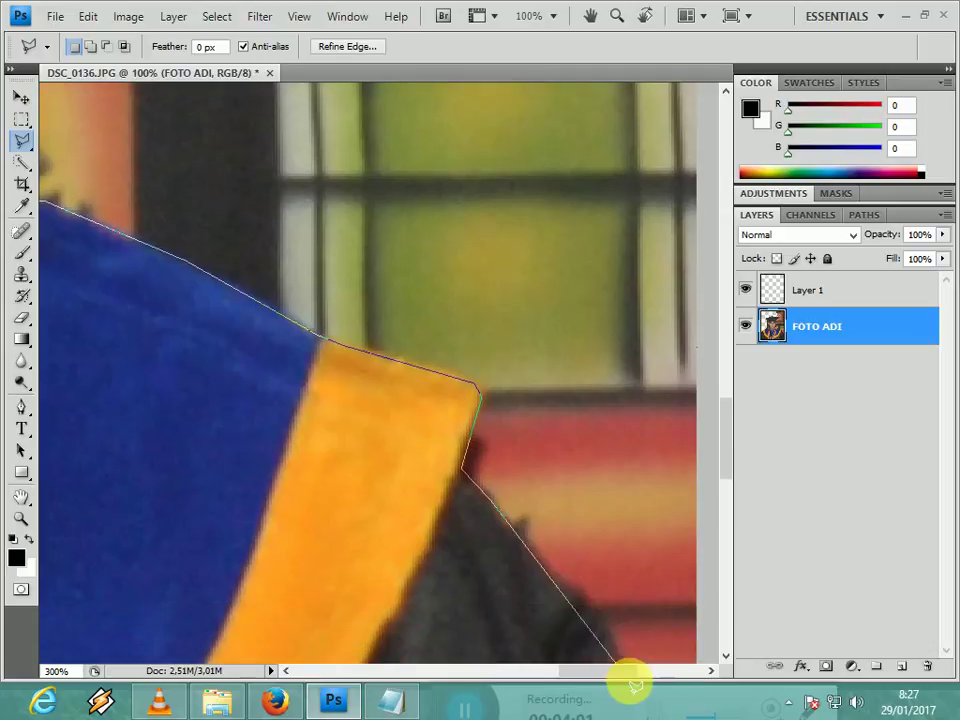
pyautogui.click(601, 530)
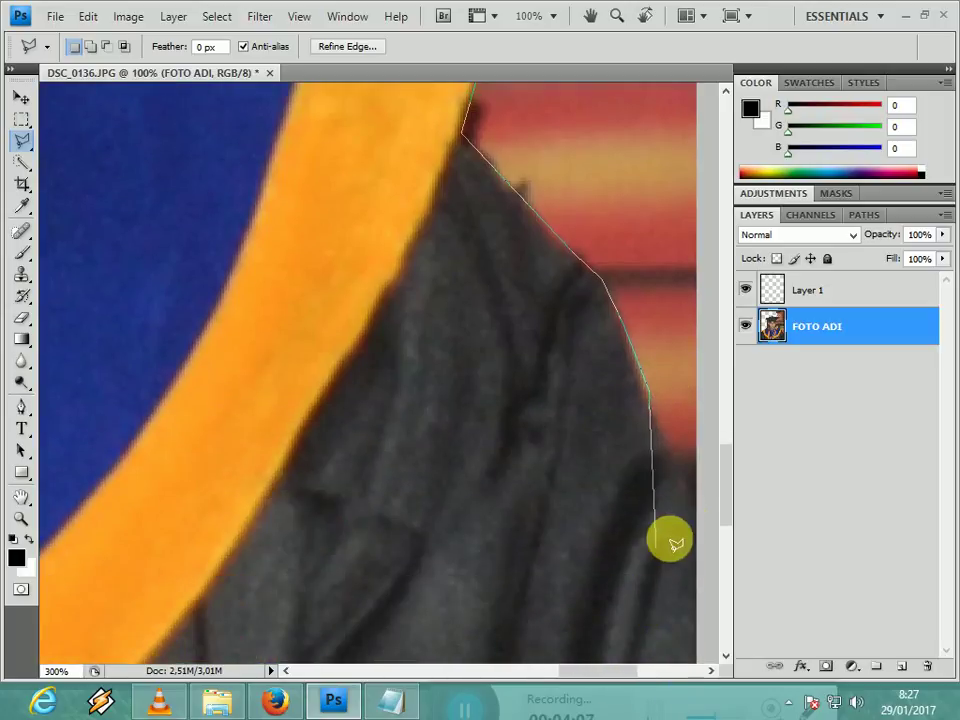
pyautogui.click(711, 529)
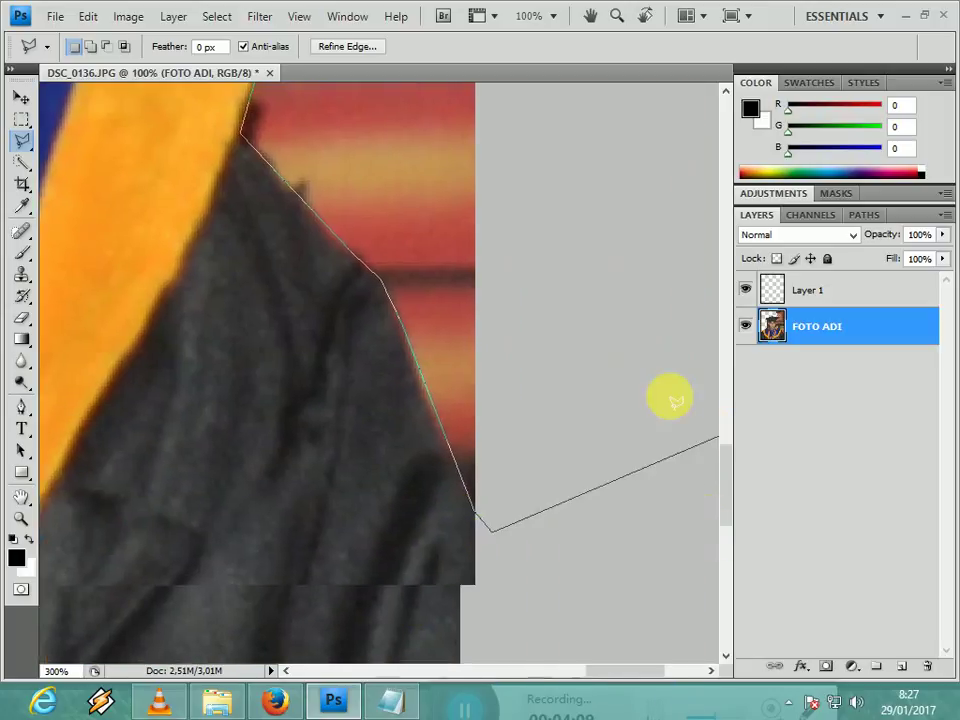
# Close the lasso outline around the outside of the photo's upper-right corner and delete the selected bookshelf background.
pyautogui.click(556, 129)
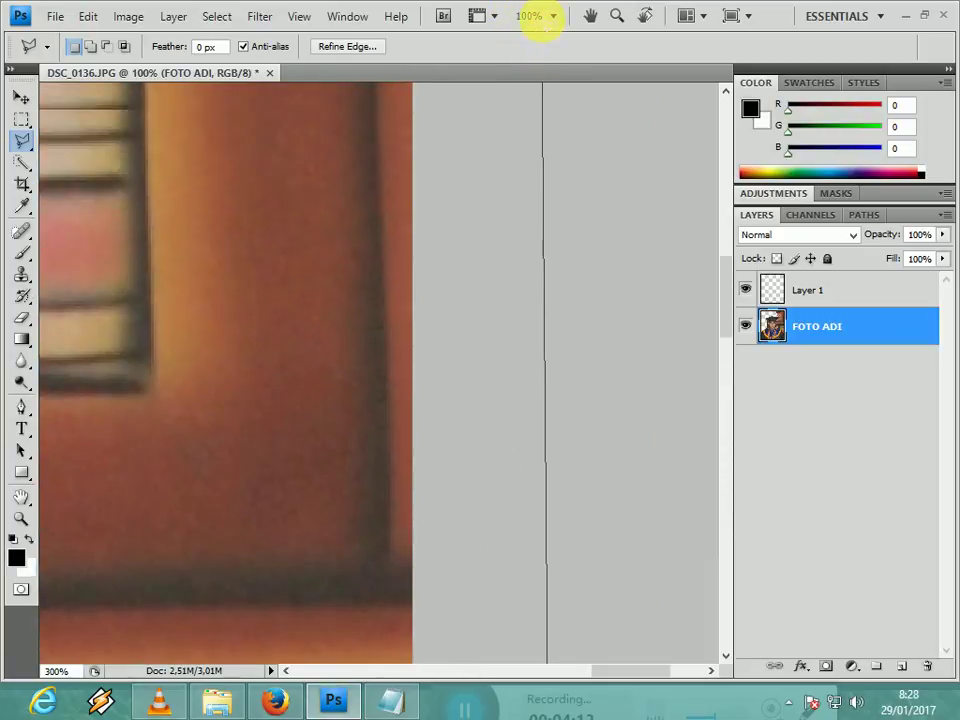
pyautogui.click(536, 348)
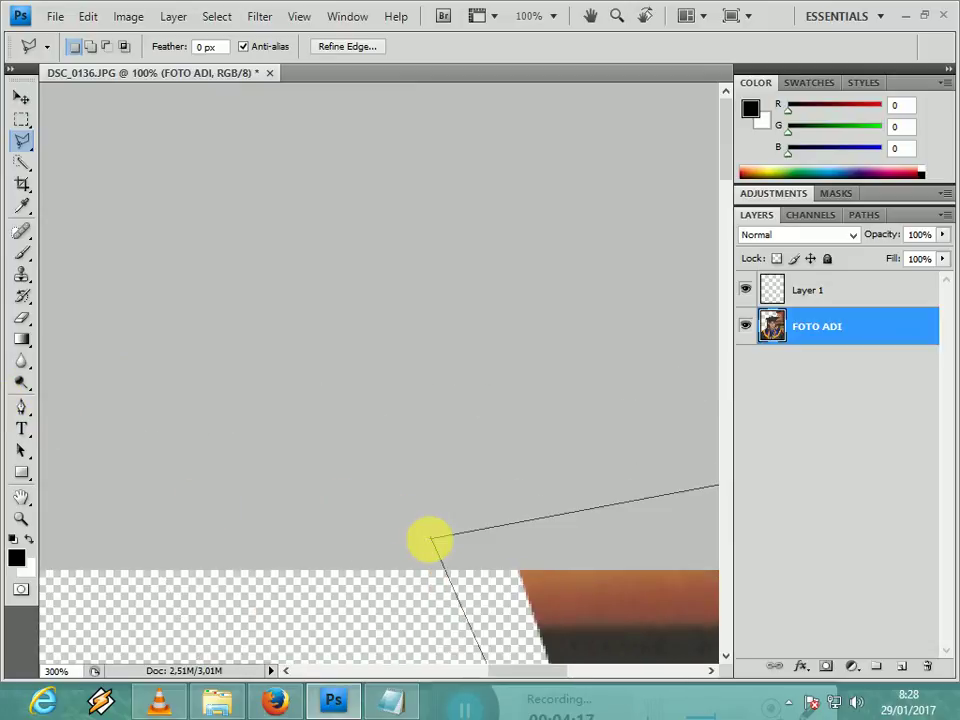
pyautogui.click(434, 539)
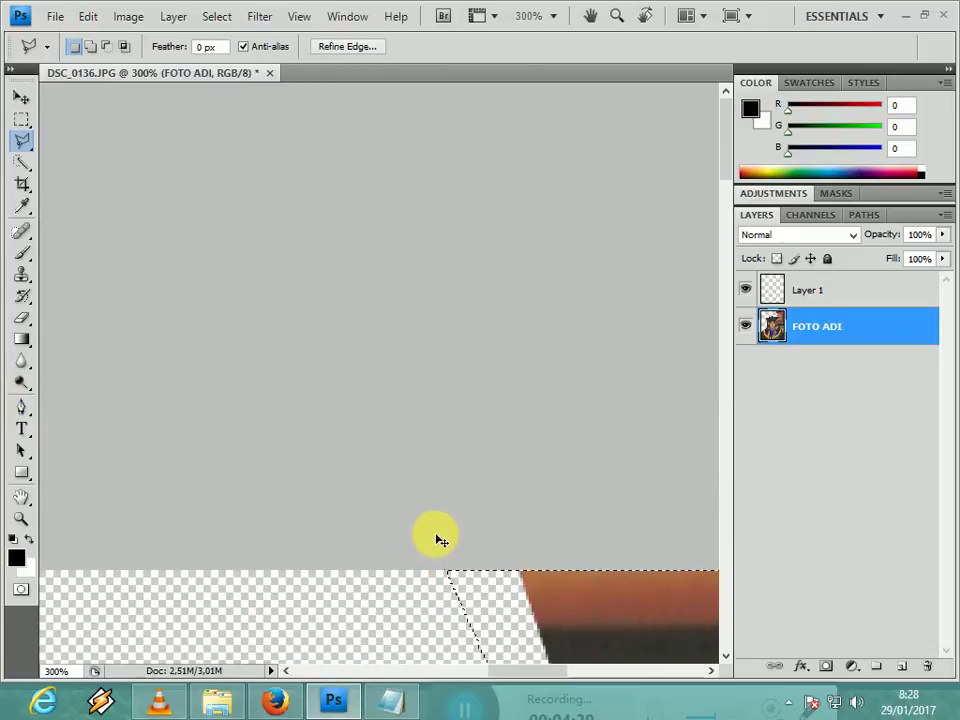
pyautogui.hotkey('ctrl', '-')
pyautogui.hotkey('ctrl', '-')
pyautogui.hotkey('ctrl', '-')
pyautogui.hotkey('ctrl', '-')
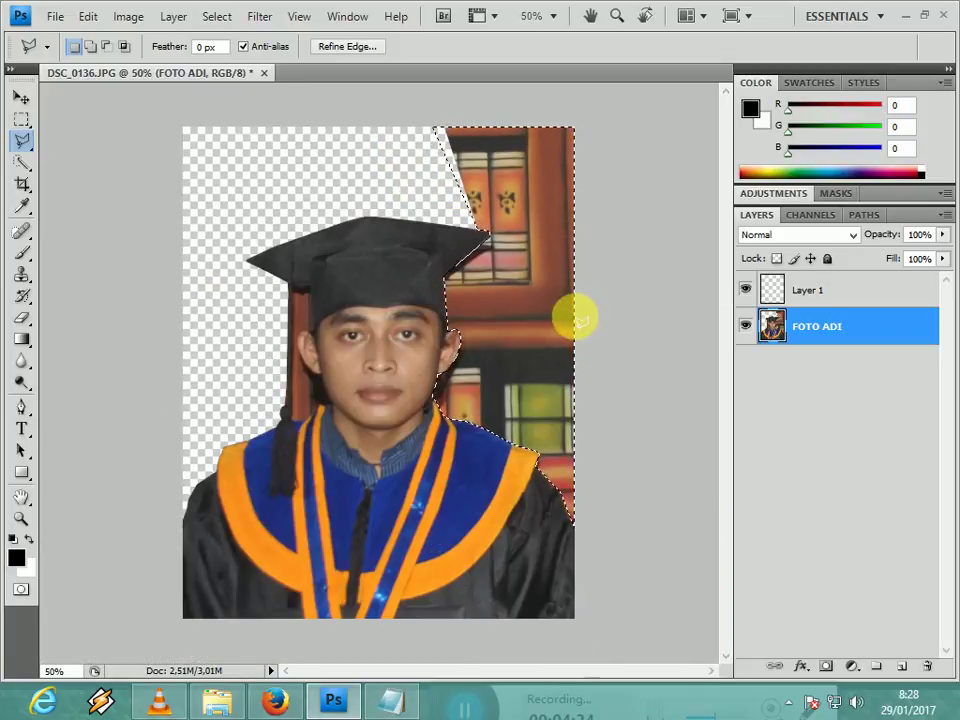
pyautogui.press('Delete')
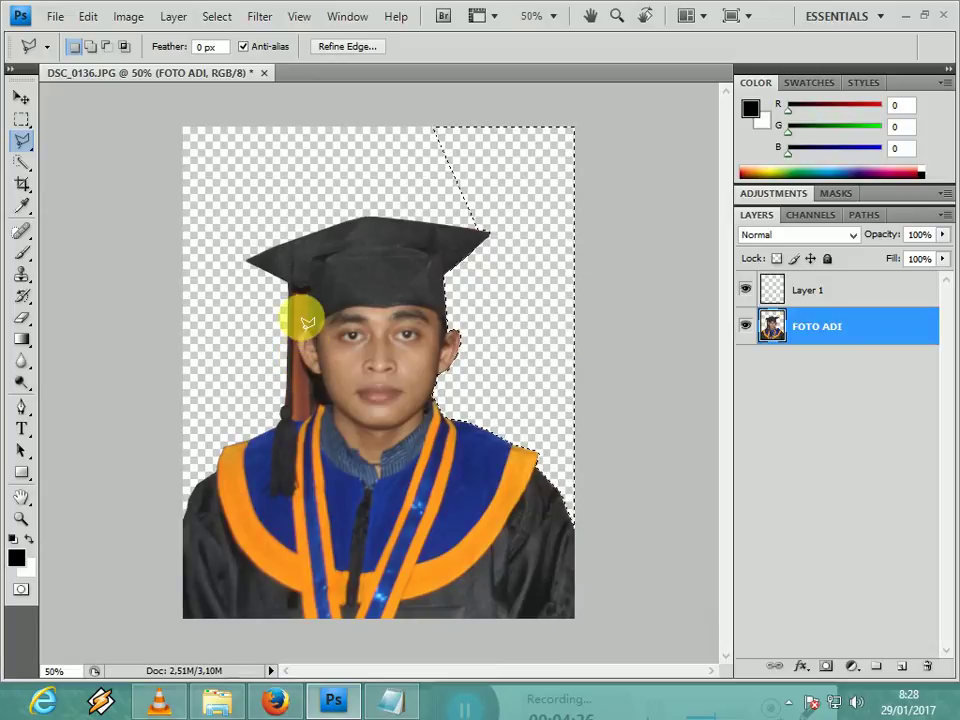
# Start a lasso outline at the lower edge of the ear beside the tassel and trace under the lobe down the jaw.
pyautogui.hotkey('ctrl', '+')
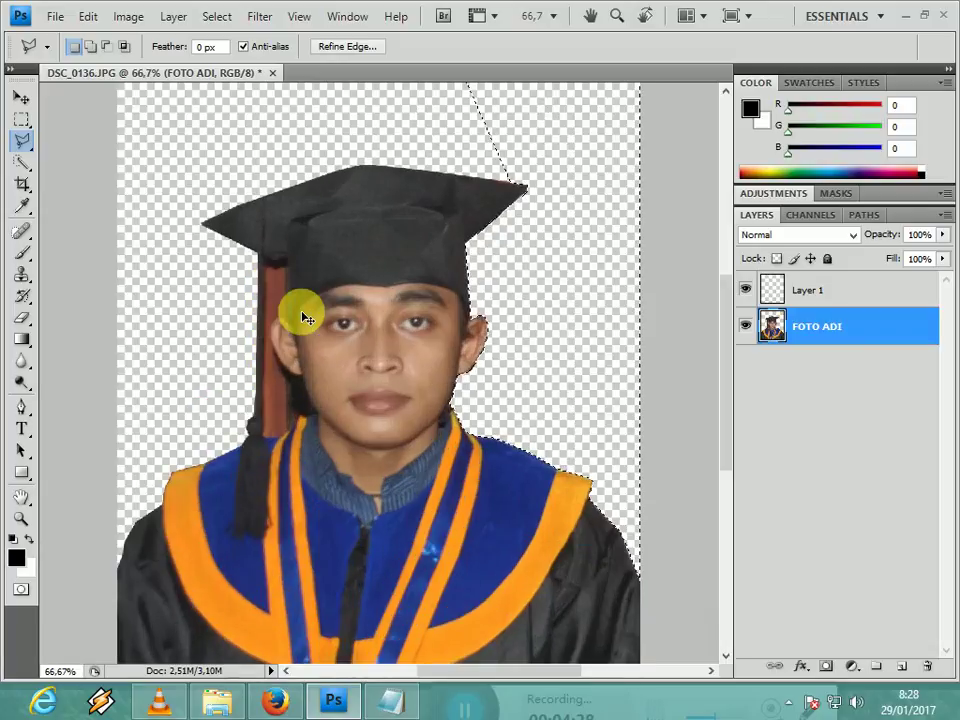
pyautogui.hotkey('ctrl', '+')
pyautogui.hotkey('ctrl', '+')
pyautogui.moveTo(508, 677); pyautogui.dragTo(476, 681)
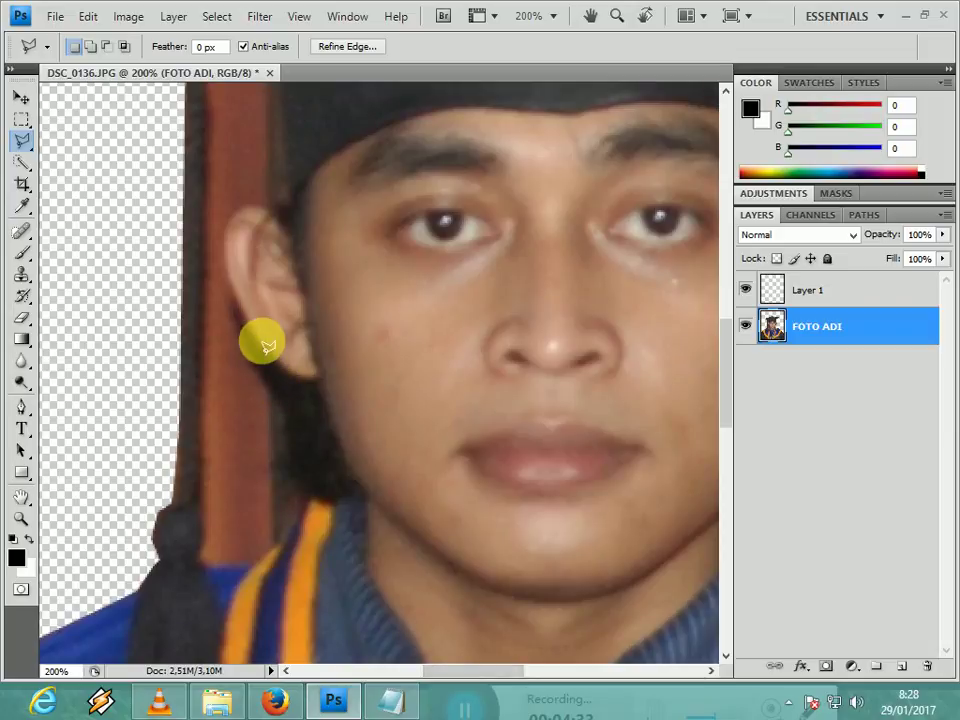
pyautogui.click(255, 339)
pyautogui.click(293, 379)
pyautogui.click(313, 383)
pyautogui.click(343, 457)
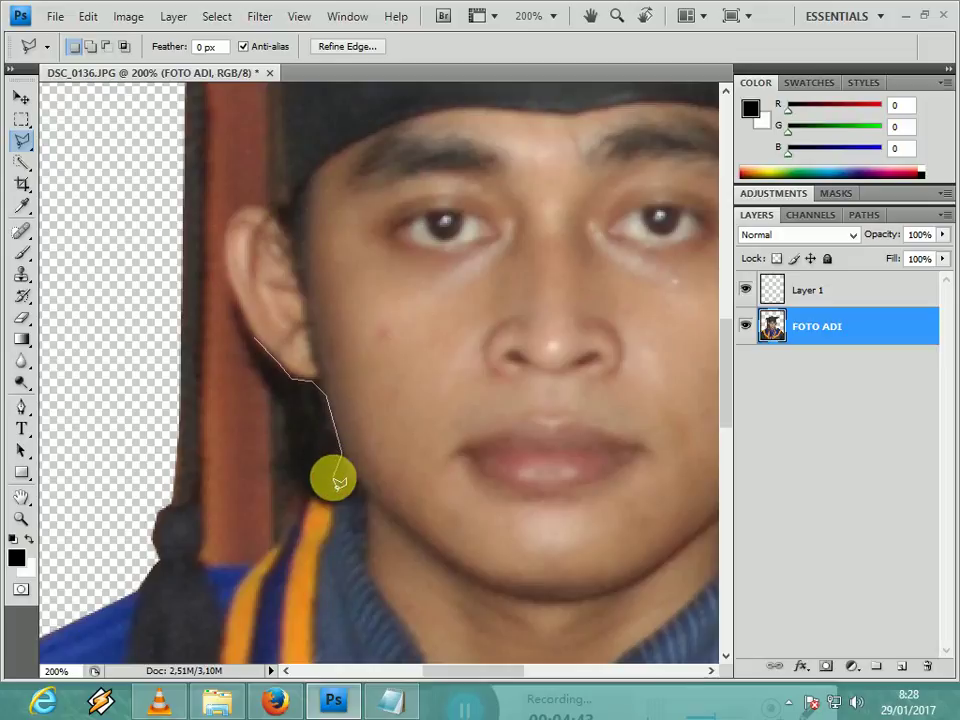
# Continue the lasso outline along the orange collar stripe and blue shoulder, then up the inner side of the tassel head.
pyautogui.click(283, 547)
pyautogui.click(213, 571)
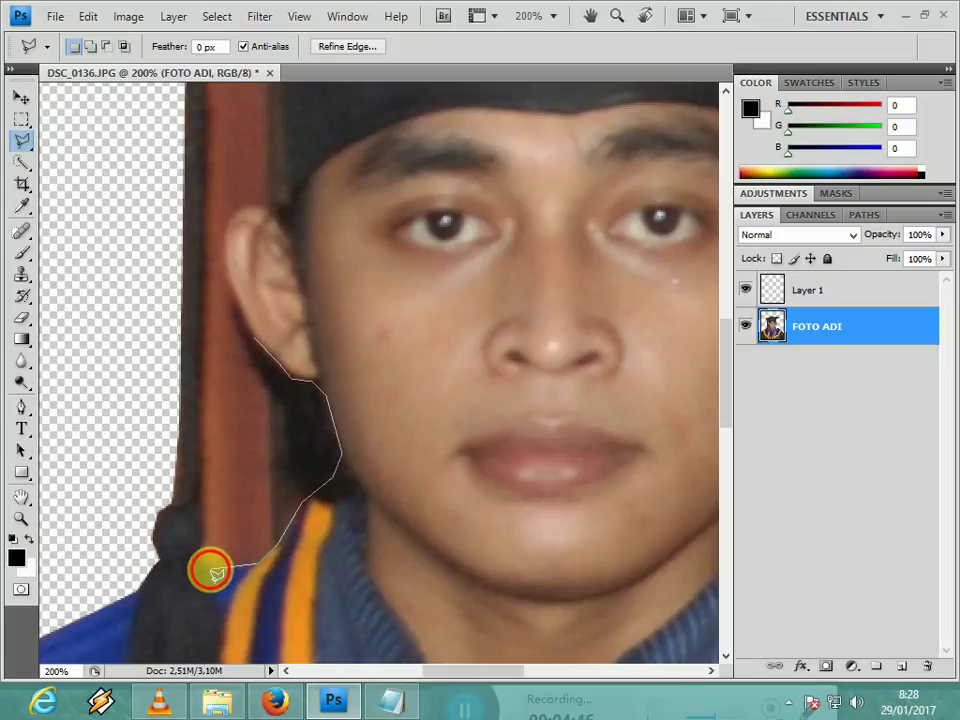
pyautogui.click(201, 566)
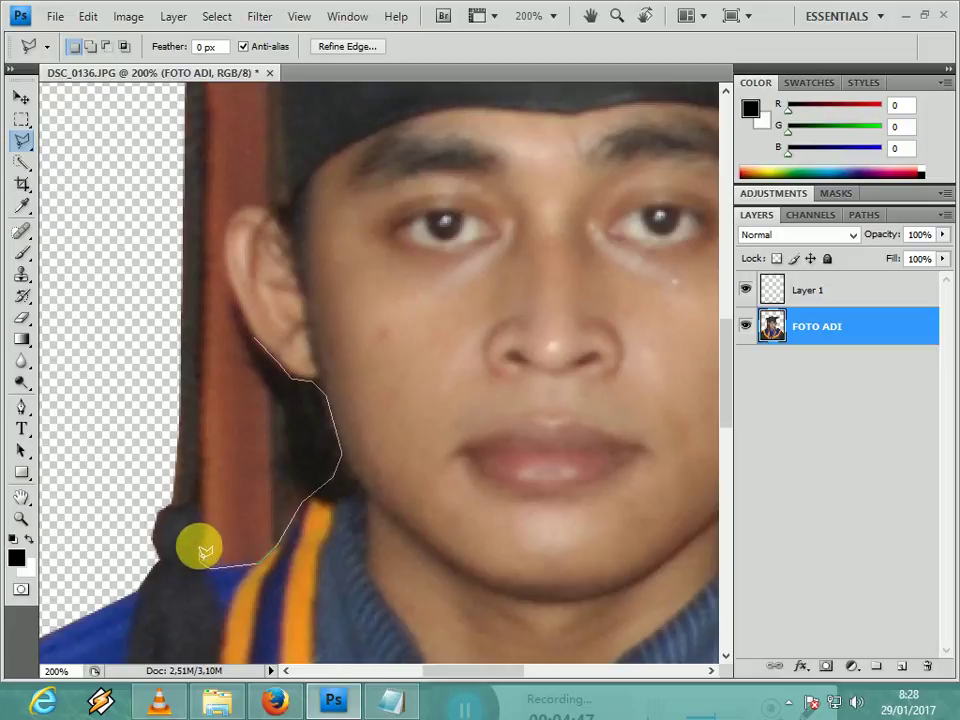
pyautogui.click(205, 505)
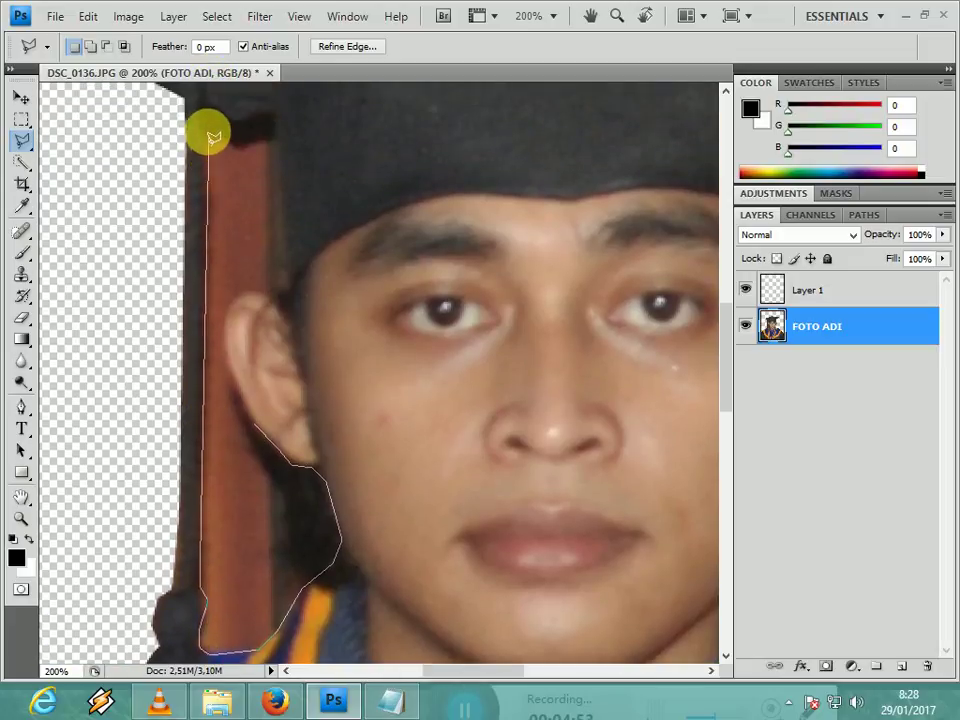
# Close the lasso outline beneath the cap, down the hat's side and around the ear's outer edge, and delete the enclosed background.
pyautogui.click(208, 109)
pyautogui.click(238, 128)
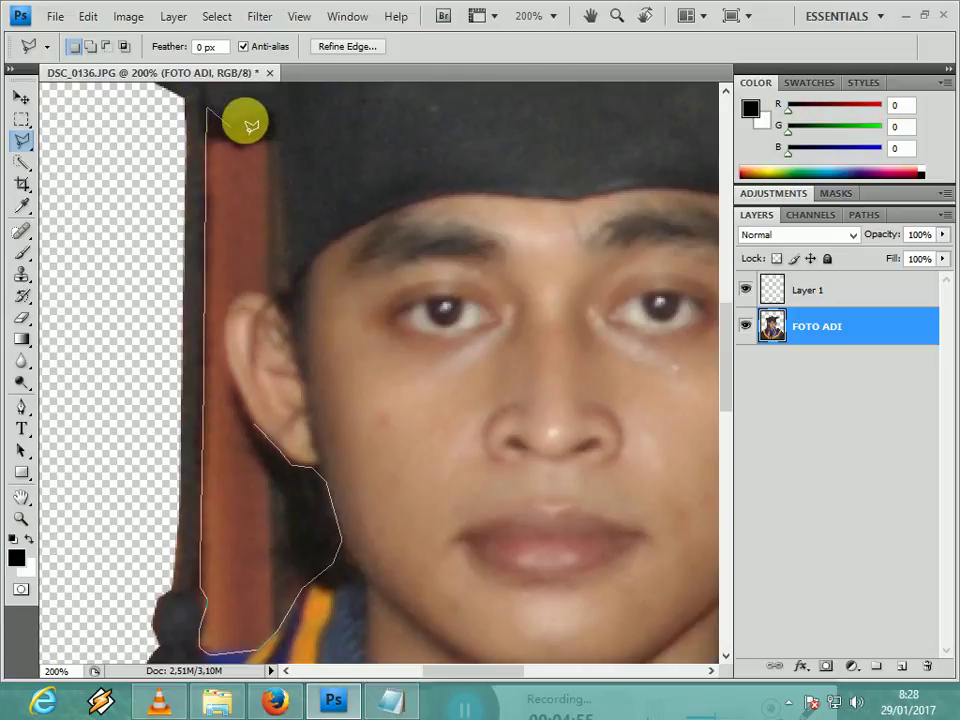
pyautogui.click(268, 118)
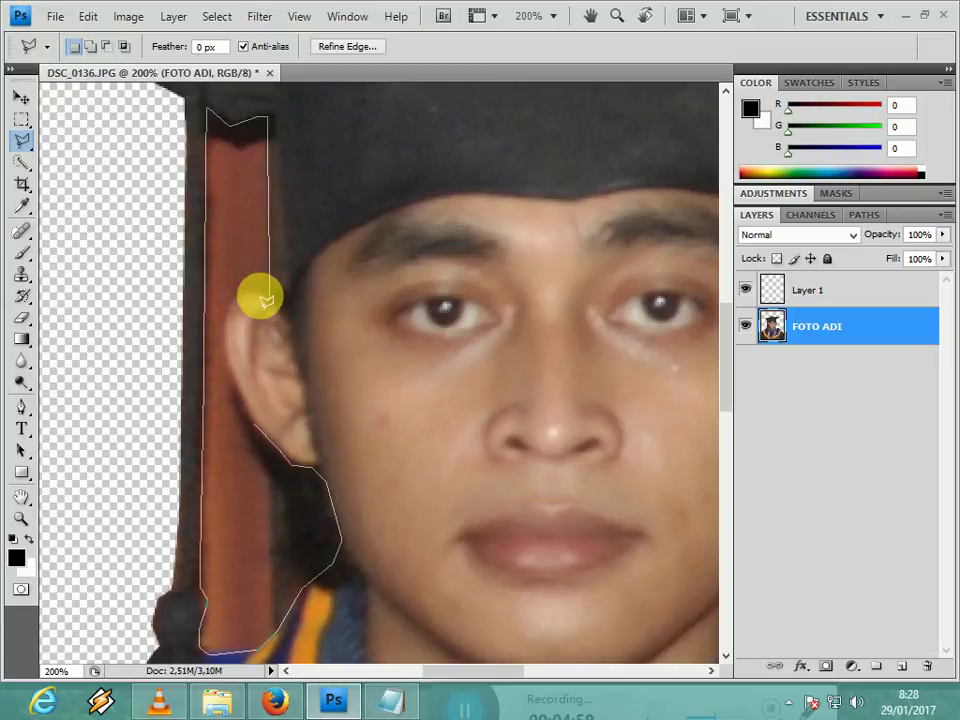
pyautogui.click(264, 295)
pyautogui.click(233, 298)
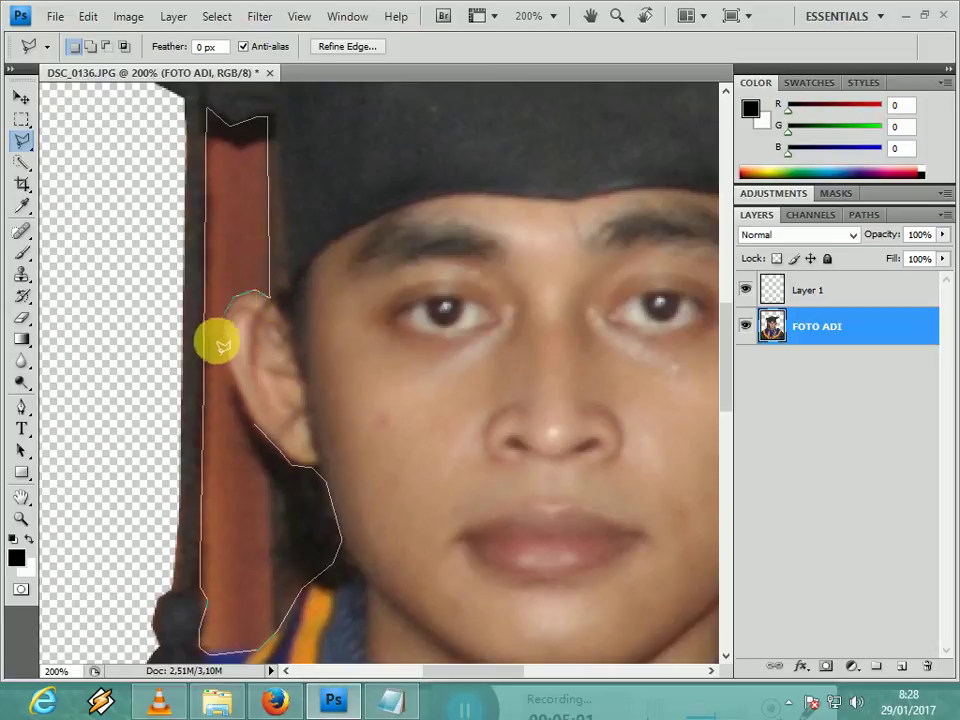
pyautogui.click(224, 323)
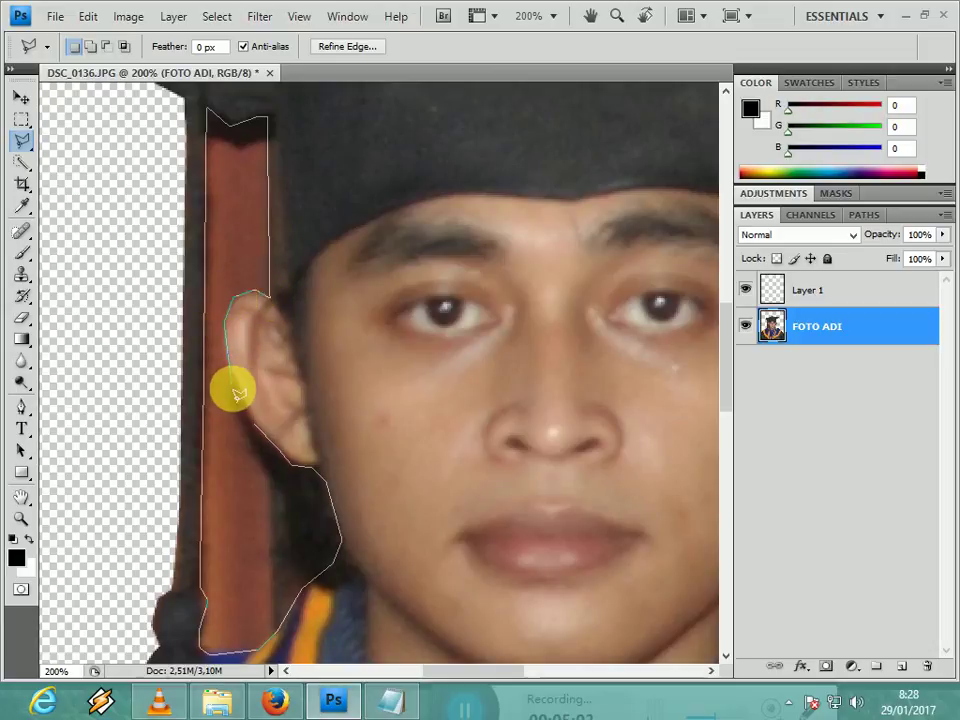
pyautogui.click(254, 427)
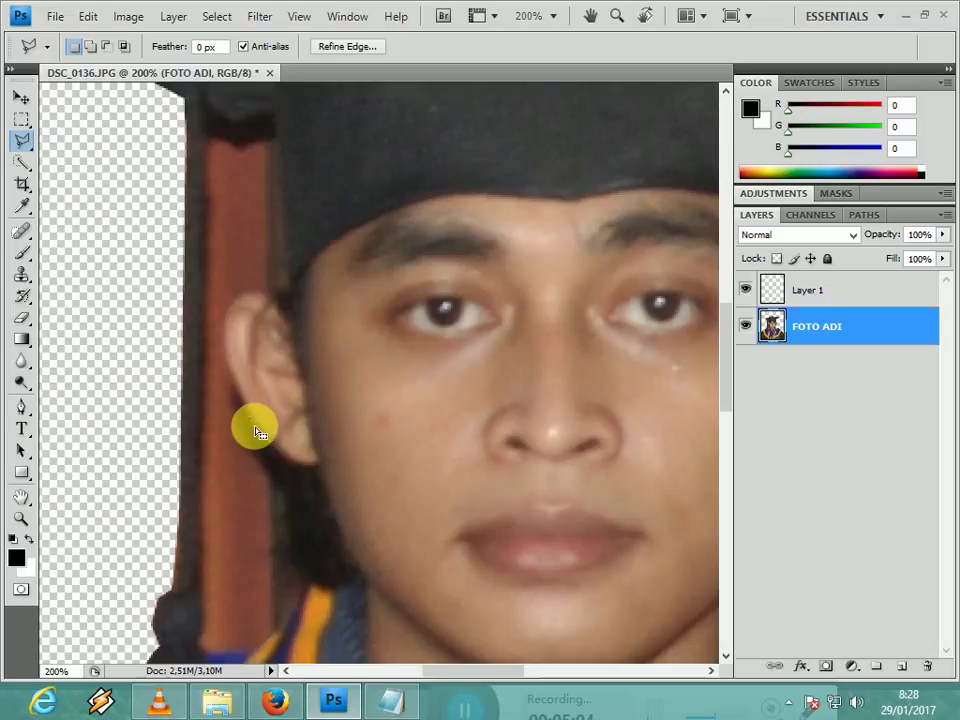
pyautogui.press('Delete')
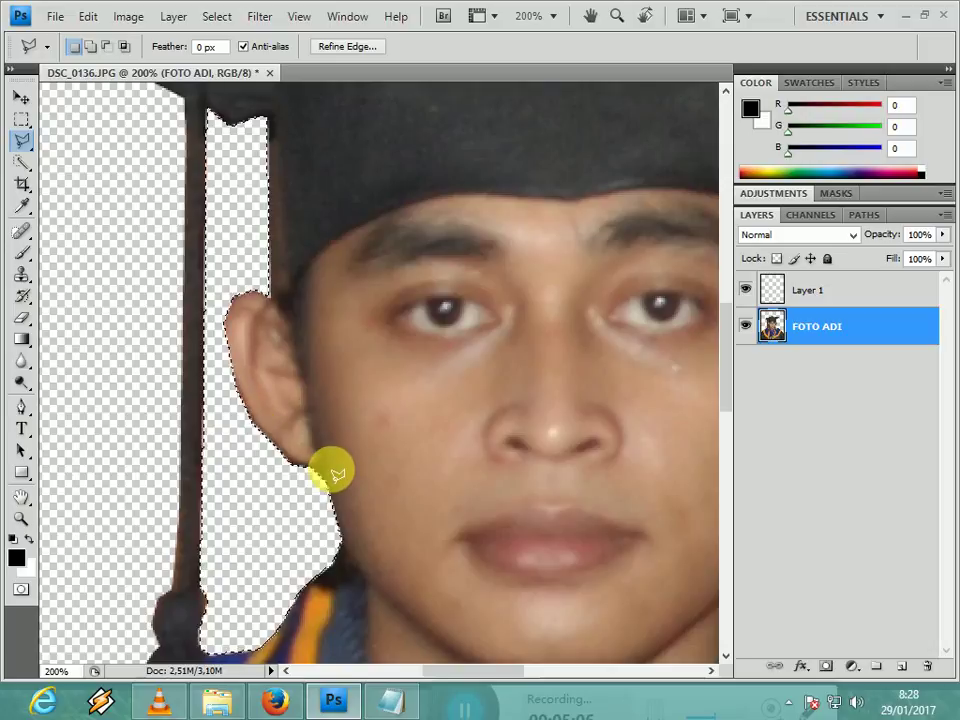
# Deselect the cleared gap between tassel and face and switch to the Move tool.
pyautogui.hotkey('ctrl', '-')
pyautogui.hotkey('ctrl', '-')
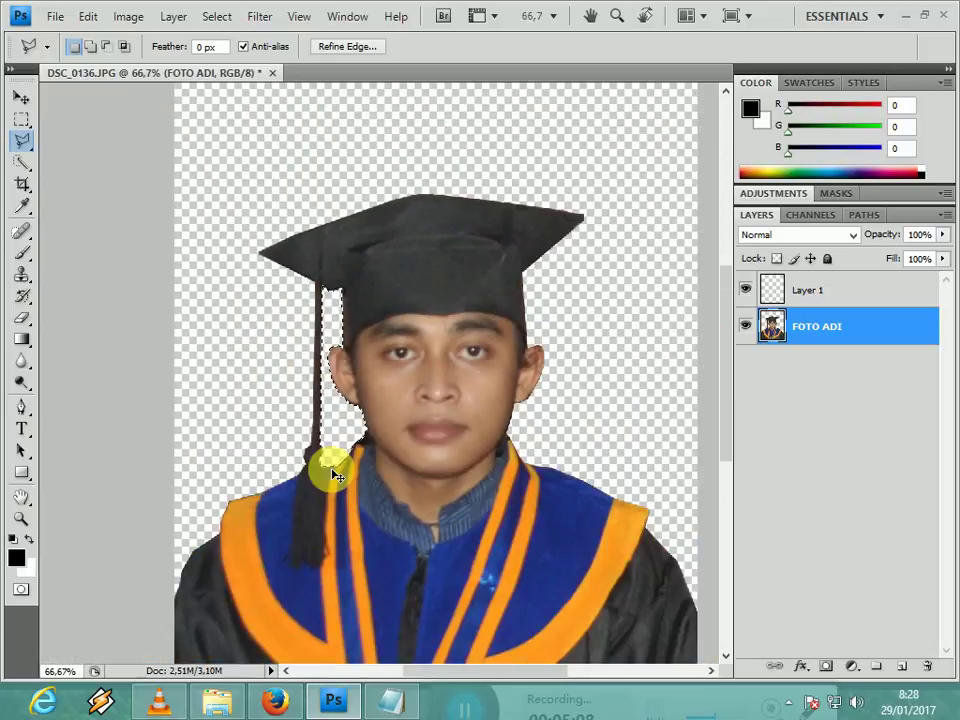
pyautogui.hotkey('ctrl', '-')
pyautogui.click(21, 119)
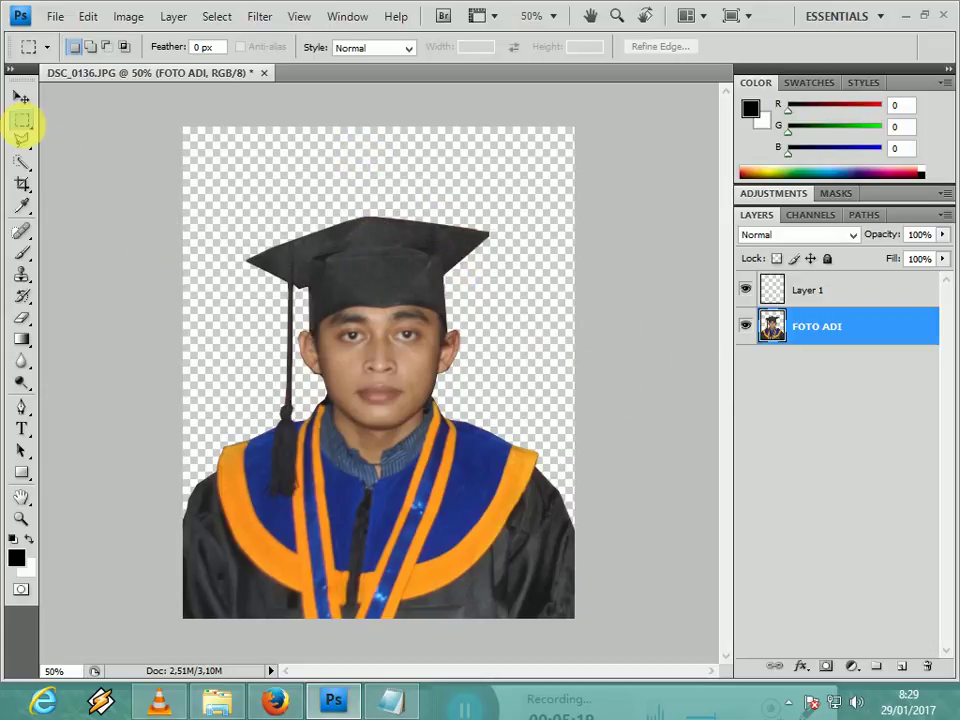
pyautogui.click(22, 104)
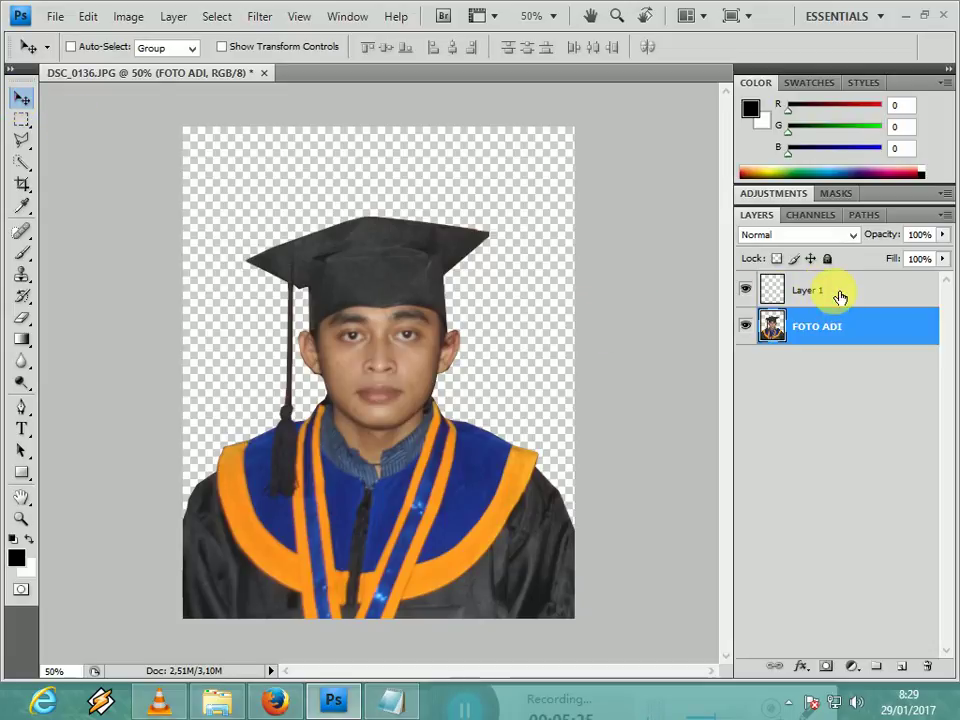
# Fill Layer 1 with red (RGB 255, 4, 4) using the Paint Bucket.
pyautogui.click(838, 295)
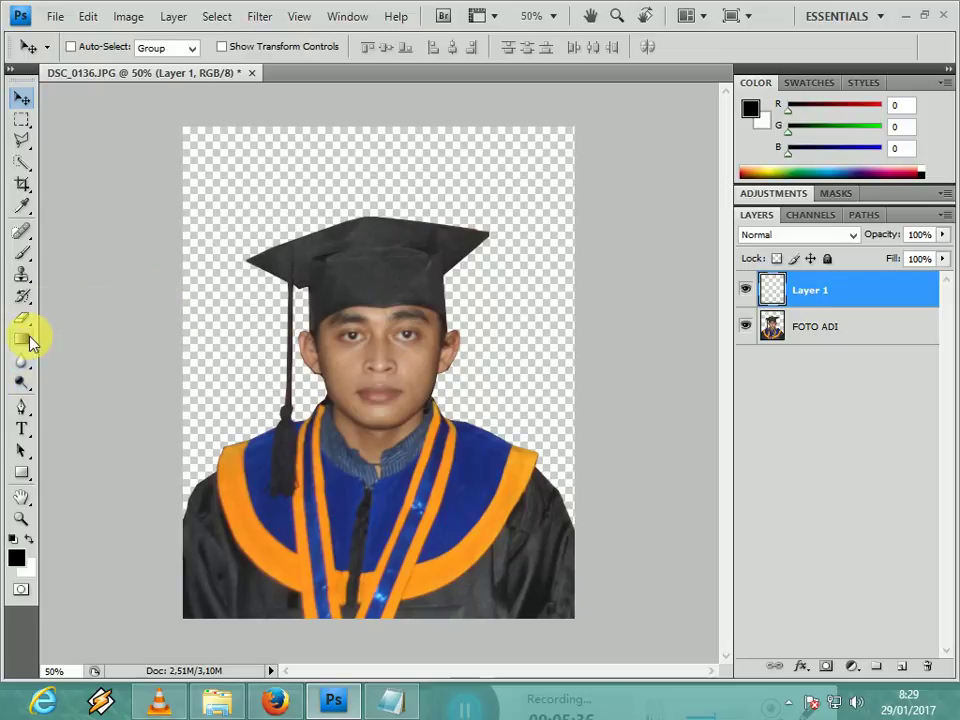
pyautogui.moveTo(24, 340); pyautogui.dragTo(74, 362)
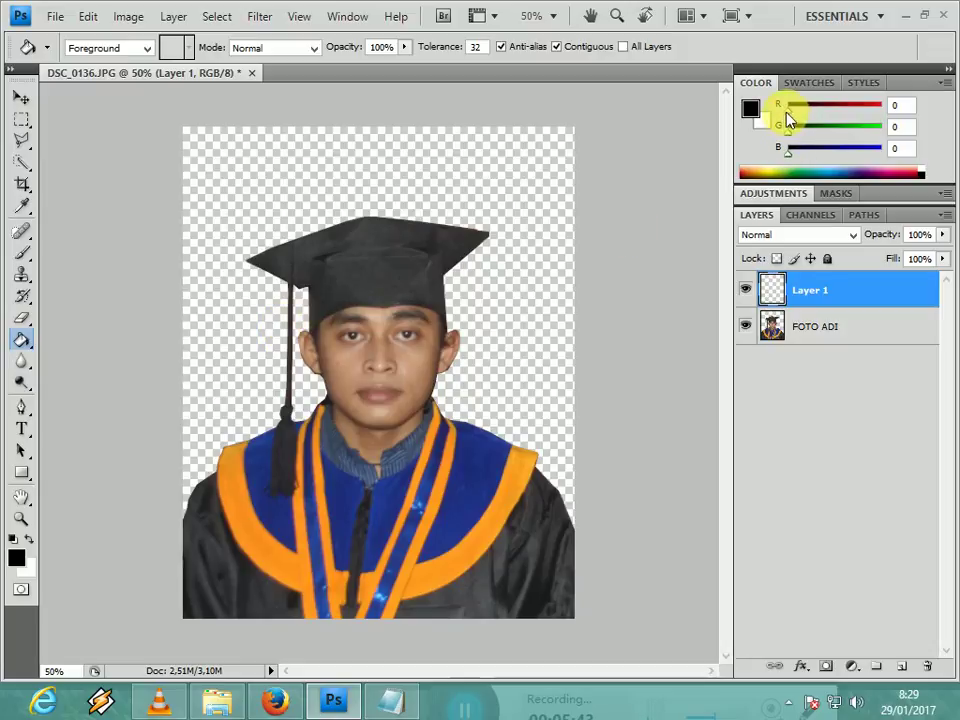
pyautogui.moveTo(786, 113); pyautogui.dragTo(845, 106)
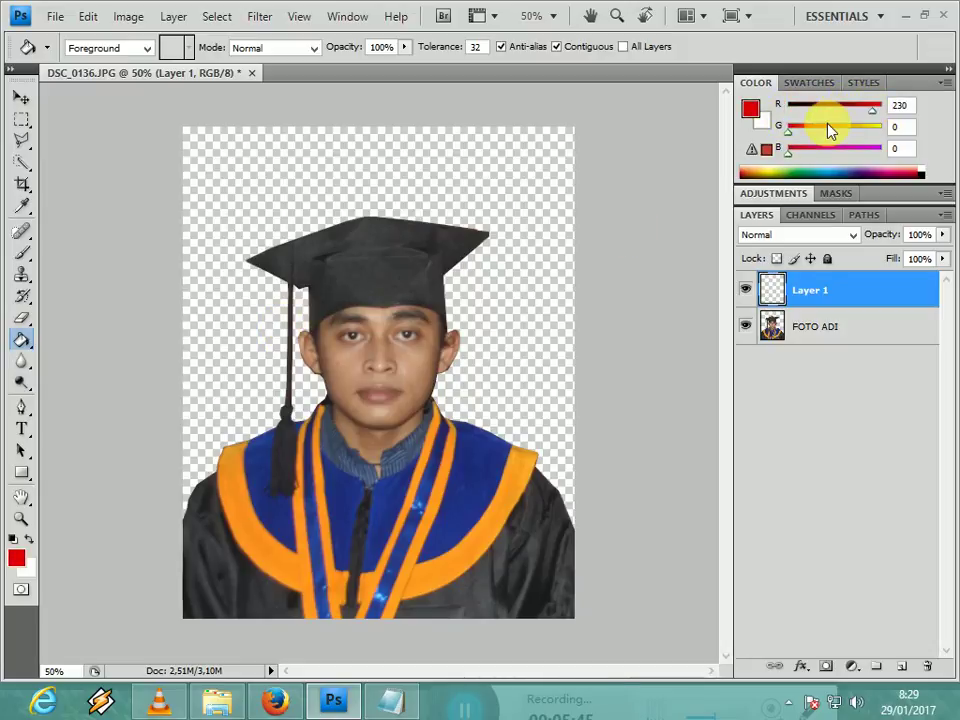
pyautogui.click(753, 117)
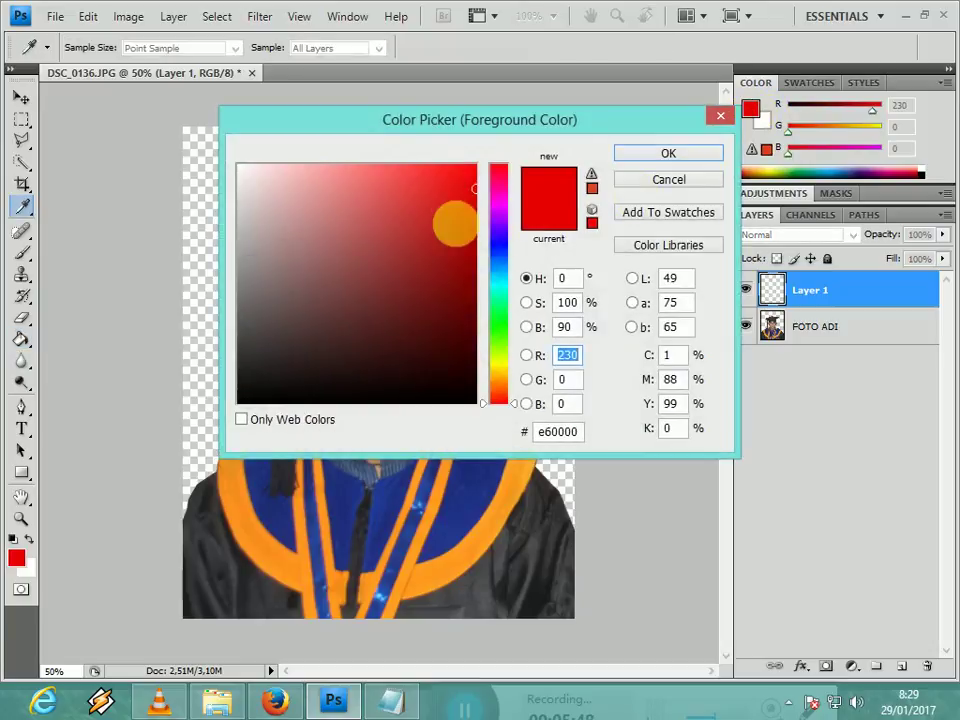
pyautogui.click(479, 170)
pyautogui.click(655, 155)
pyautogui.press('g')
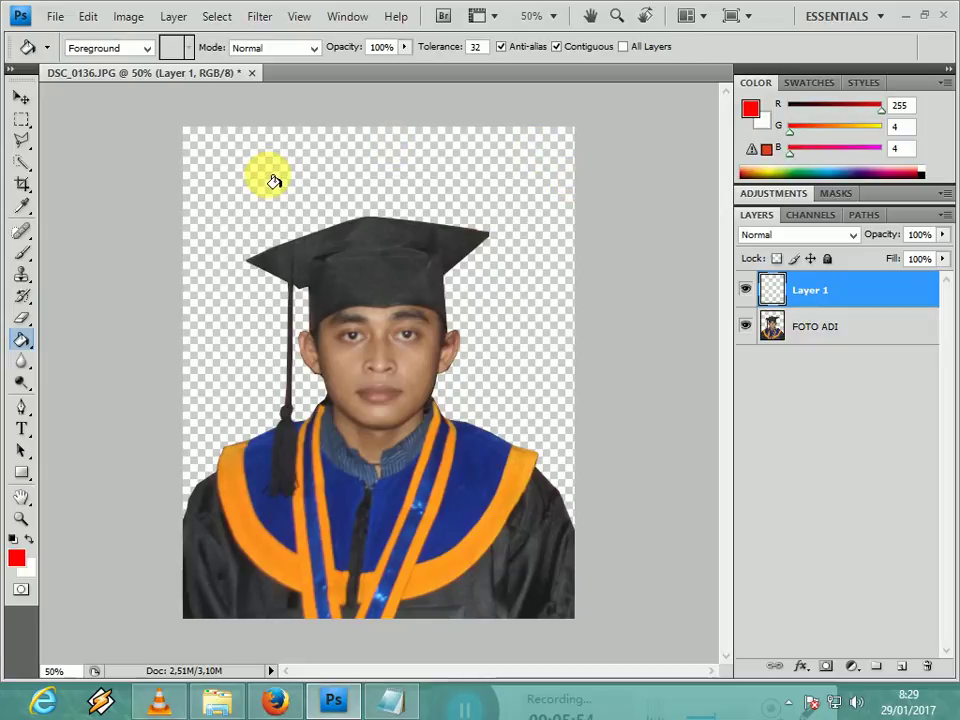
pyautogui.click(272, 181)
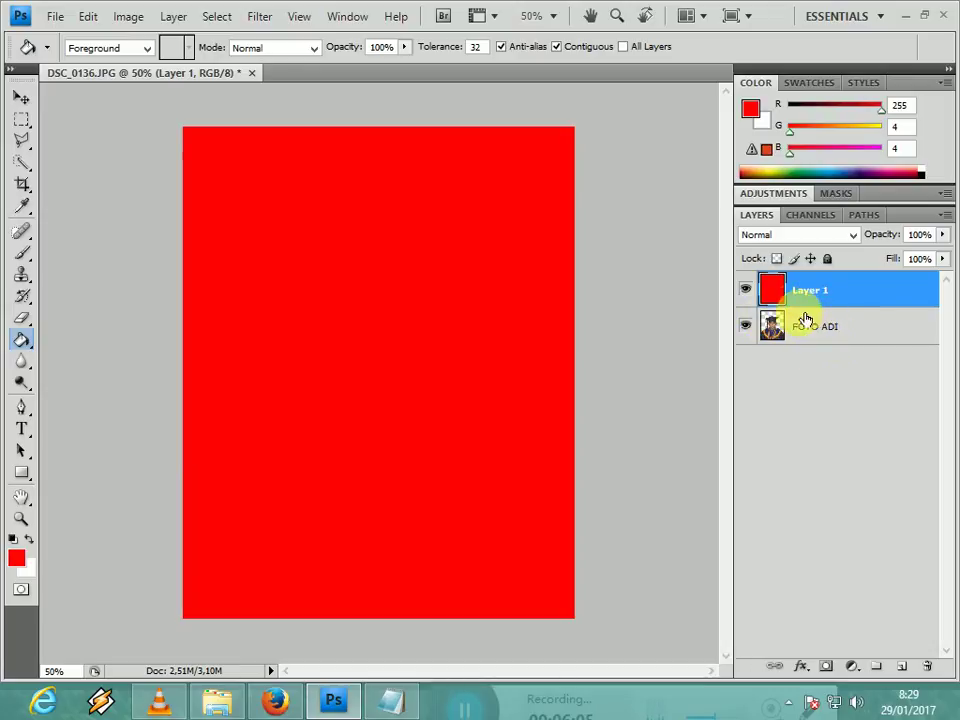
# Move the red Layer 1 beneath the FOTO ADI layer so it serves as the portrait's background.
pyautogui.click(21, 98)
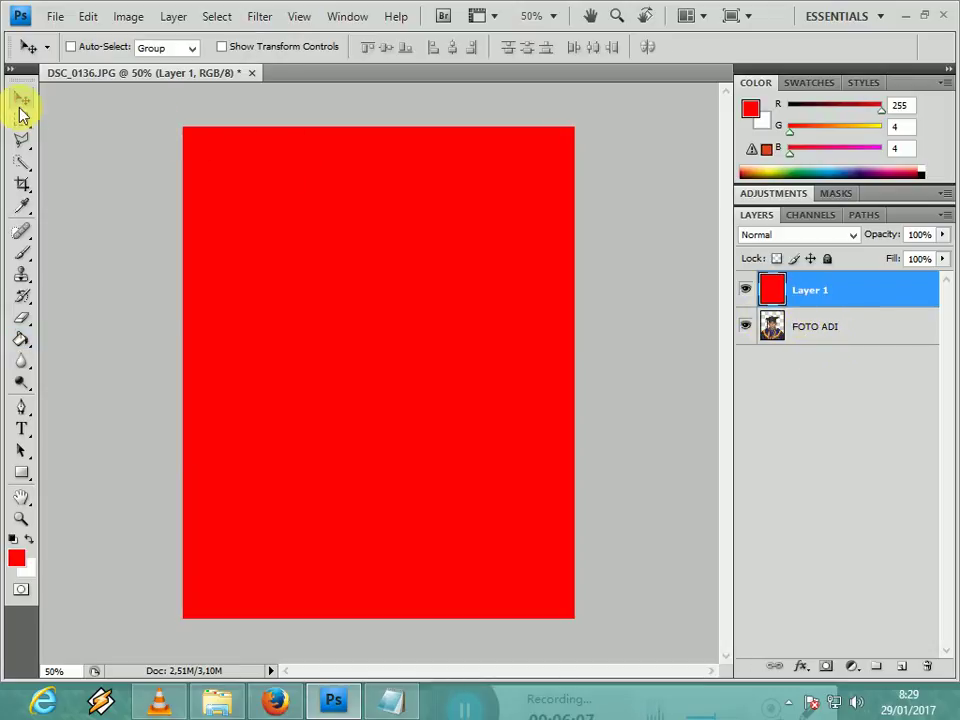
pyautogui.moveTo(879, 291); pyautogui.dragTo(897, 348)
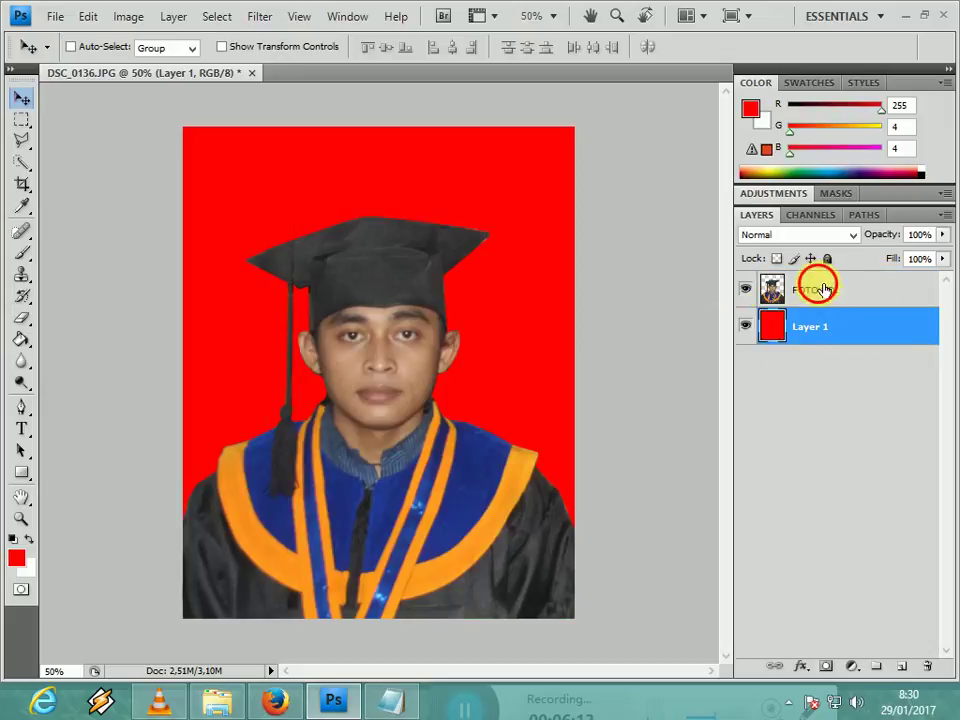
pyautogui.click(818, 287)
pyautogui.click(859, 327)
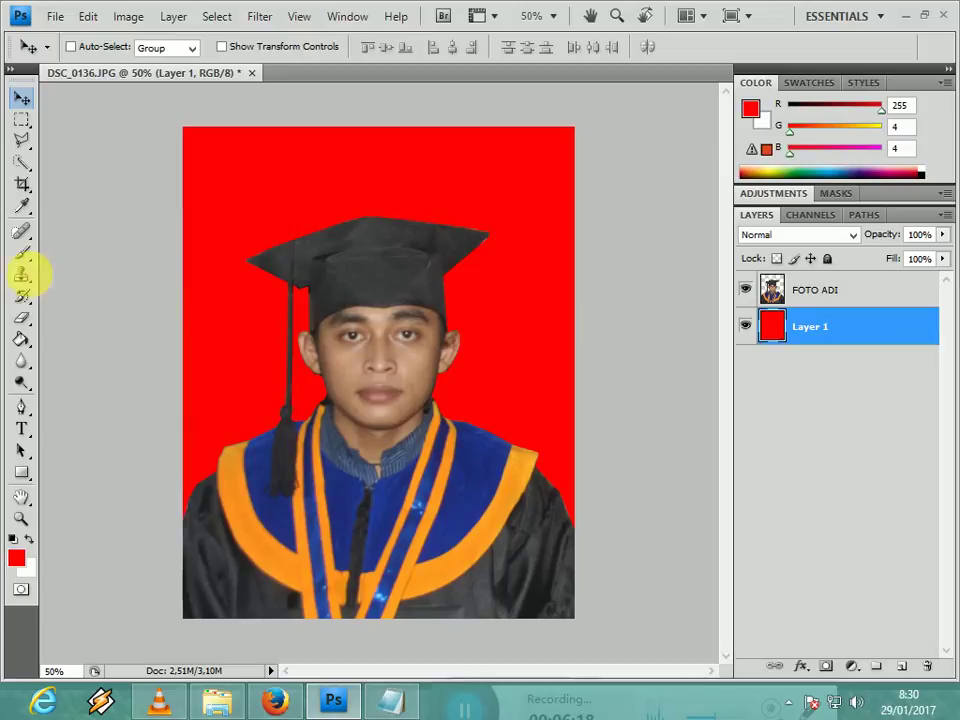
# Soften the cut edge of the sleeve and shoulder up to the tassel on the FOTO ADI layer with the Blur tool.
pyautogui.click(22, 363)
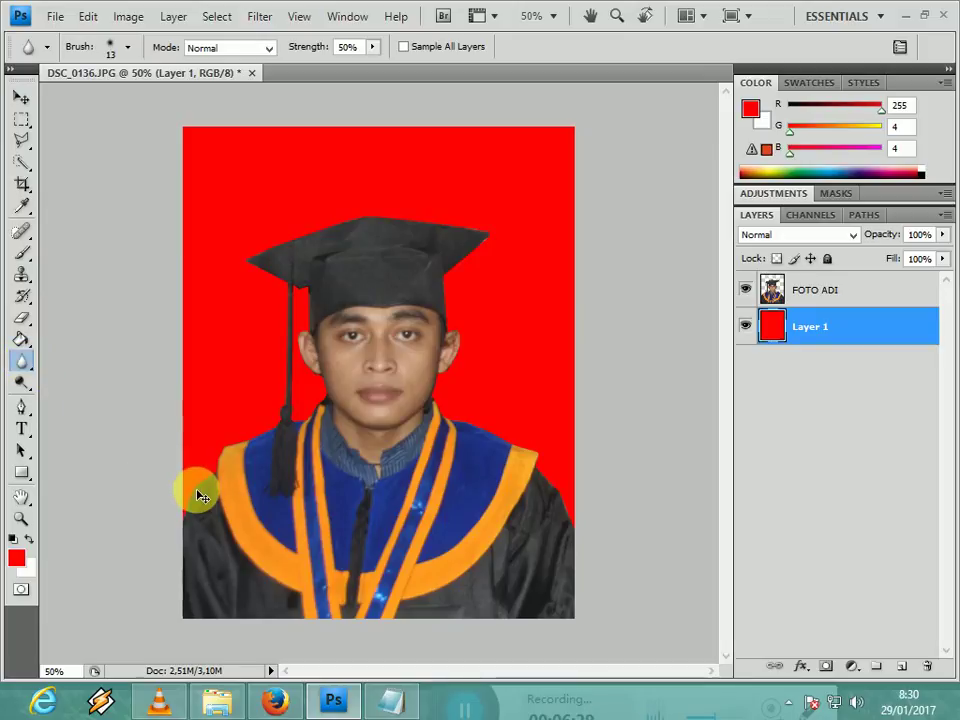
pyautogui.hotkey('ctrl', '+')
pyautogui.hotkey('ctrl', '+')
pyautogui.hotkey('ctrl', '+')
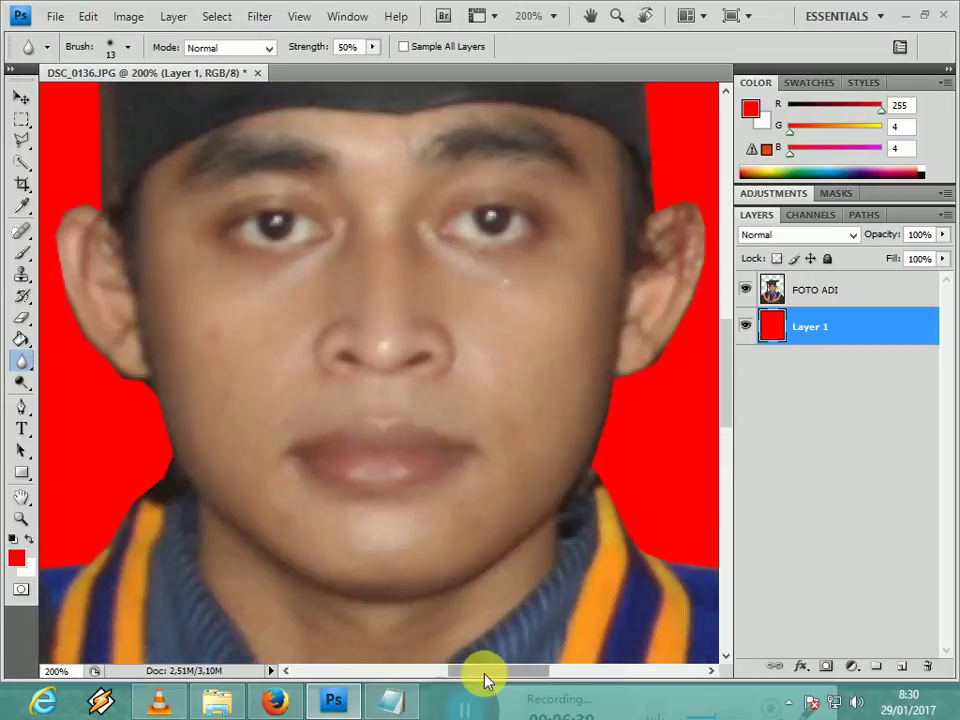
pyautogui.moveTo(484, 680); pyautogui.dragTo(416, 670)
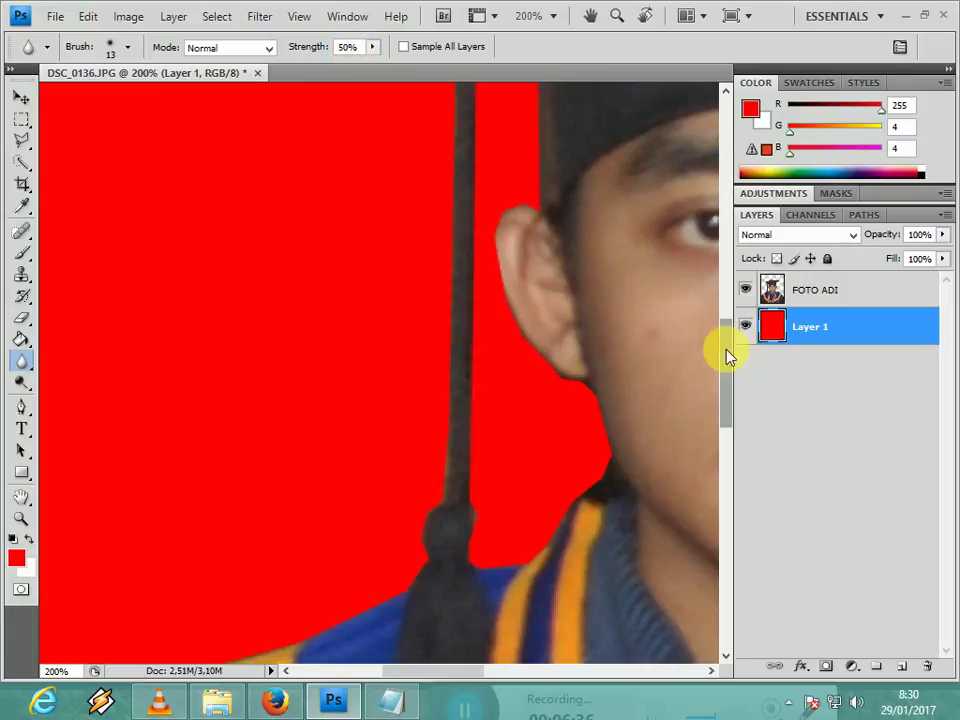
pyautogui.moveTo(727, 355); pyautogui.dragTo(720, 440)
pyautogui.moveTo(486, 681); pyautogui.dragTo(441, 677)
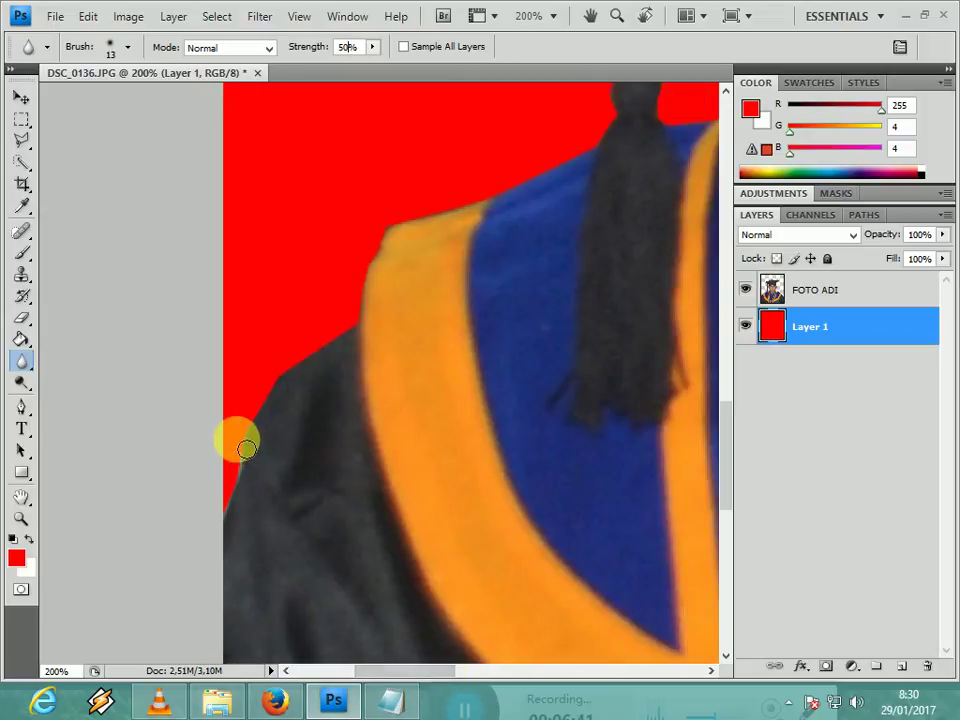
pyautogui.moveTo(258, 451)
pyautogui.mouseDown()
pyautogui.moveTo(238, 507)
pyautogui.moveTo(263, 438)
pyautogui.moveTo(238, 511)
pyautogui.moveTo(280, 379)
pyautogui.moveTo(287, 370)
pyautogui.moveTo(272, 412)
pyautogui.moveTo(305, 377)
pyautogui.mouseUp()
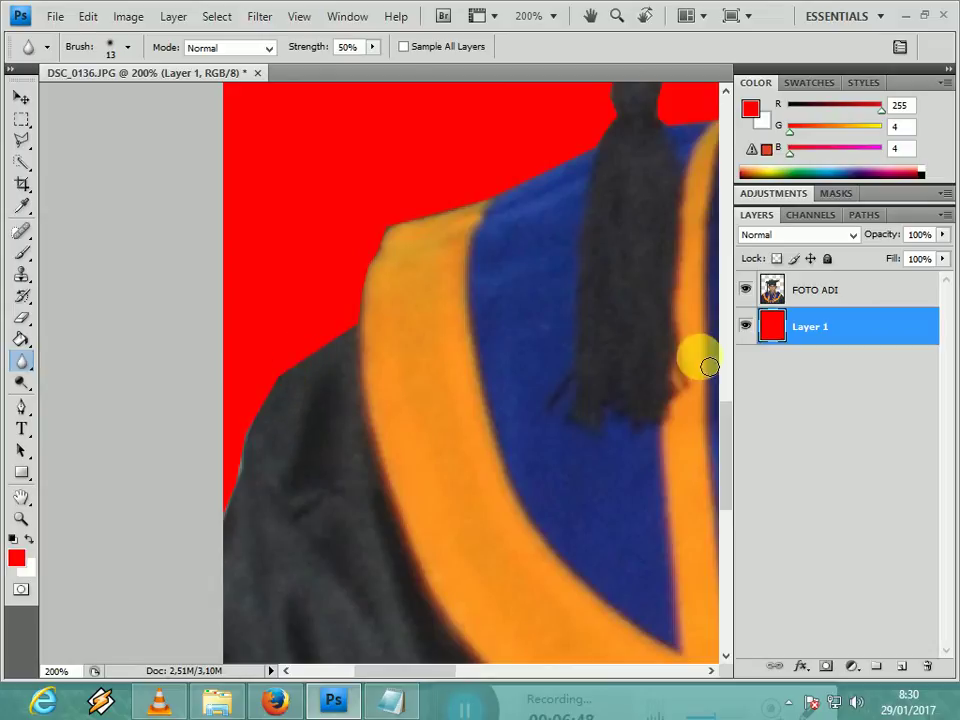
pyautogui.click(835, 295)
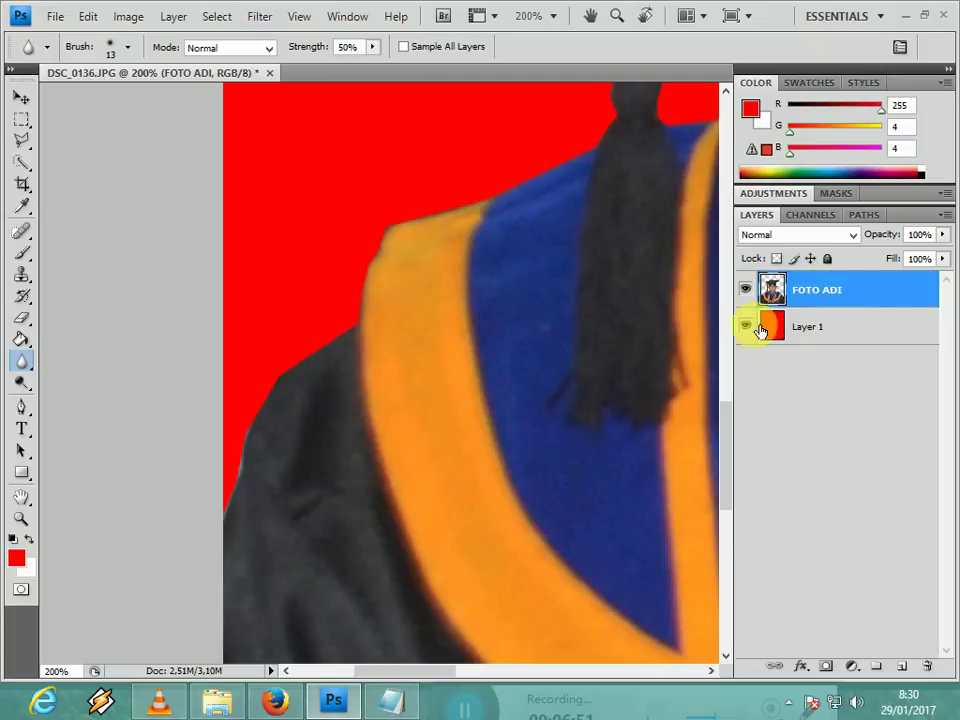
pyautogui.moveTo(282, 492)
pyautogui.mouseDown()
pyautogui.moveTo(257, 437)
pyautogui.moveTo(231, 499)
pyautogui.moveTo(303, 366)
pyautogui.moveTo(369, 326)
pyautogui.moveTo(392, 240)
pyautogui.moveTo(420, 218)
pyautogui.moveTo(481, 215)
pyautogui.moveTo(602, 163)
pyautogui.moveTo(626, 114)
pyautogui.moveTo(637, 175)
pyautogui.mouseUp()
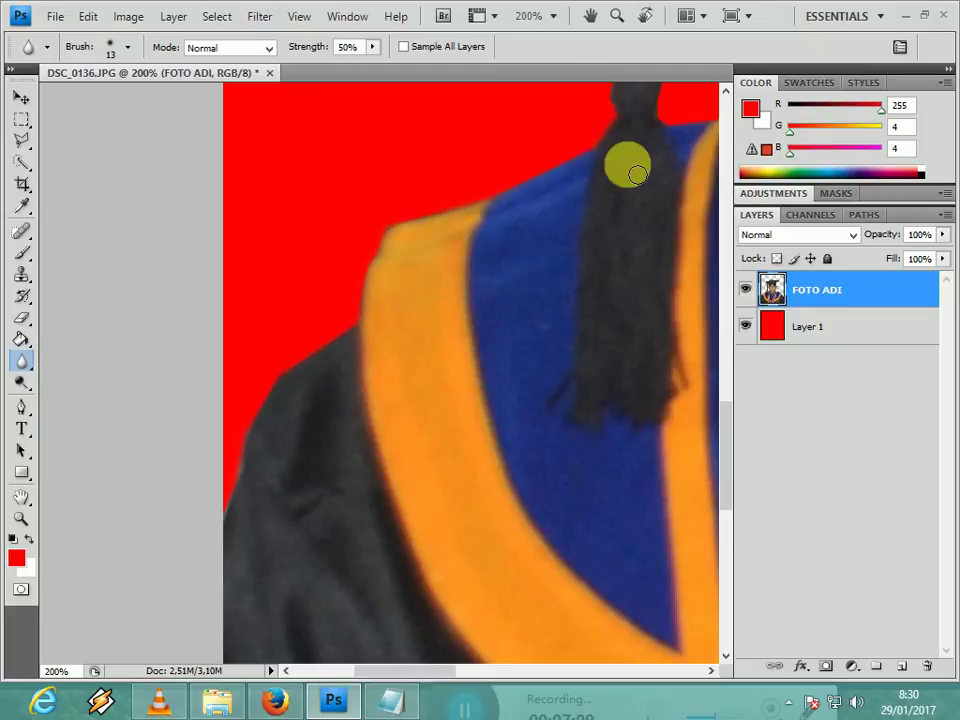
# Blur the cut edges of the tassel head and its cord, and around the left corner of the cap.
pyautogui.scroll(6, 715, 460)
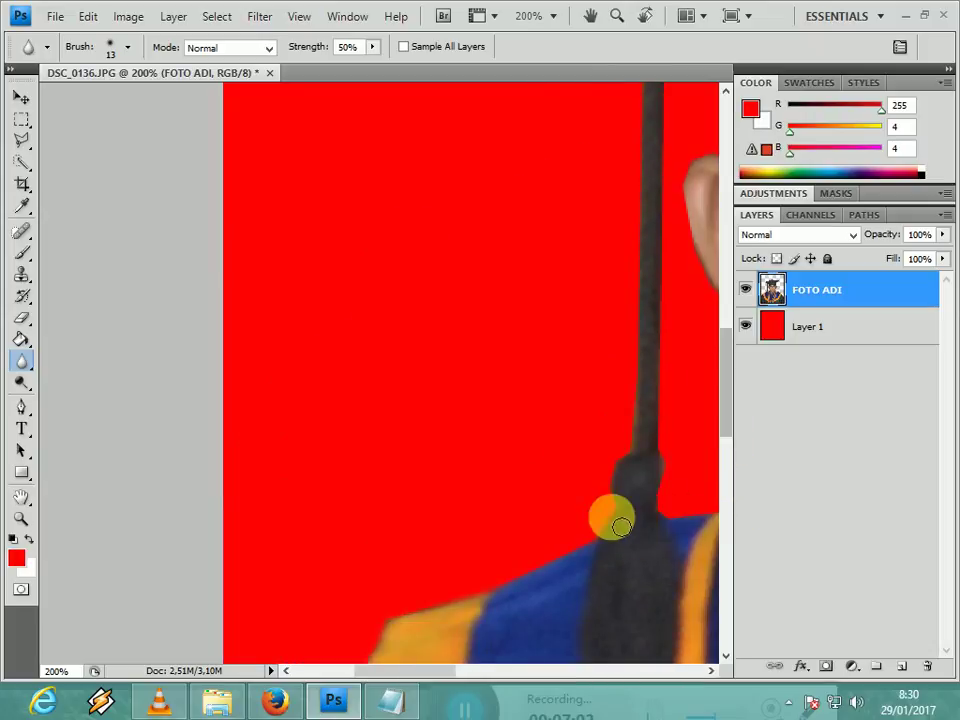
pyautogui.moveTo(621, 527)
pyautogui.mouseDown()
pyautogui.moveTo(619, 463)
pyautogui.moveTo(649, 434)
pyautogui.moveTo(637, 448)
pyautogui.moveTo(637, 287)
pyautogui.moveTo(637, 375)
pyautogui.moveTo(649, 171)
pyautogui.mouseUp()
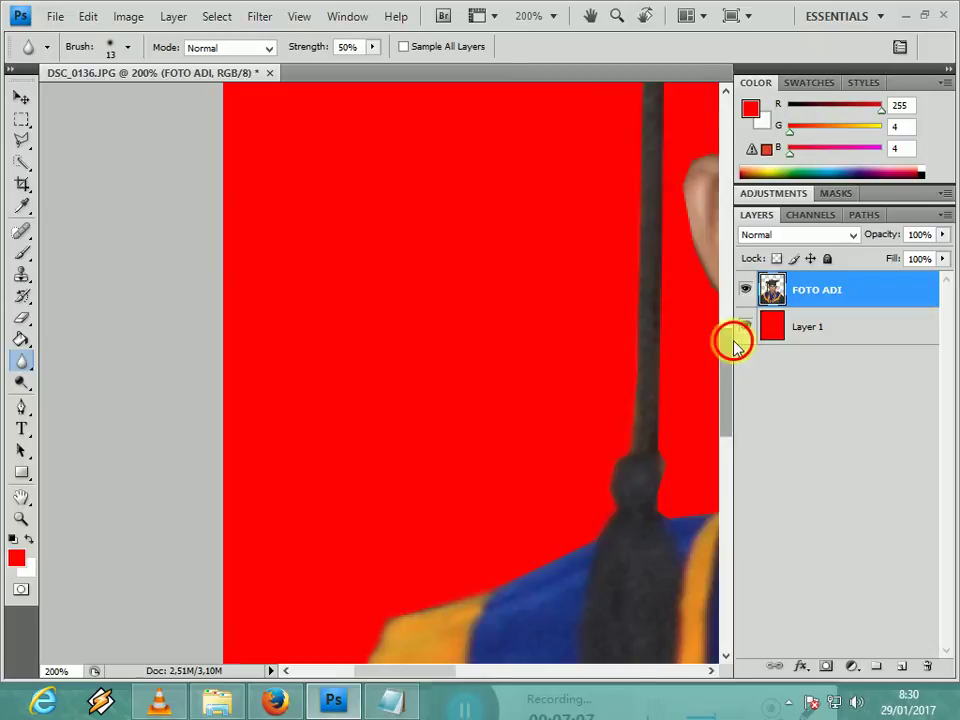
pyautogui.moveTo(734, 340); pyautogui.dragTo(736, 297)
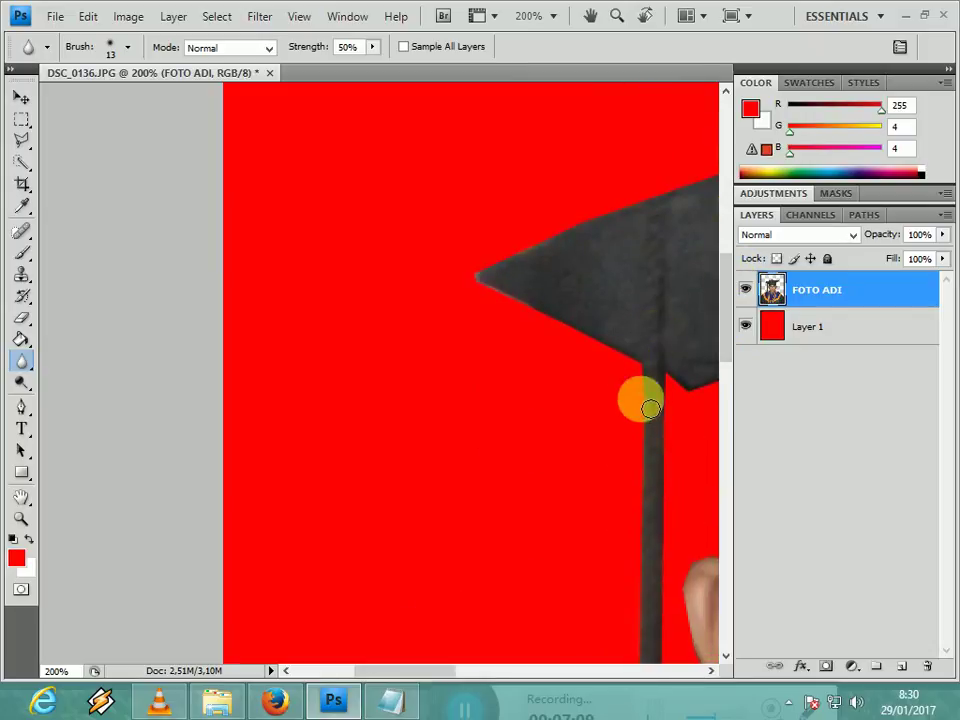
pyautogui.moveTo(650, 408)
pyautogui.mouseDown()
pyautogui.moveTo(645, 523)
pyautogui.moveTo(654, 426)
pyautogui.moveTo(615, 347)
pyautogui.moveTo(489, 274)
pyautogui.moveTo(628, 208)
pyautogui.moveTo(728, 397)
pyautogui.mouseUp()
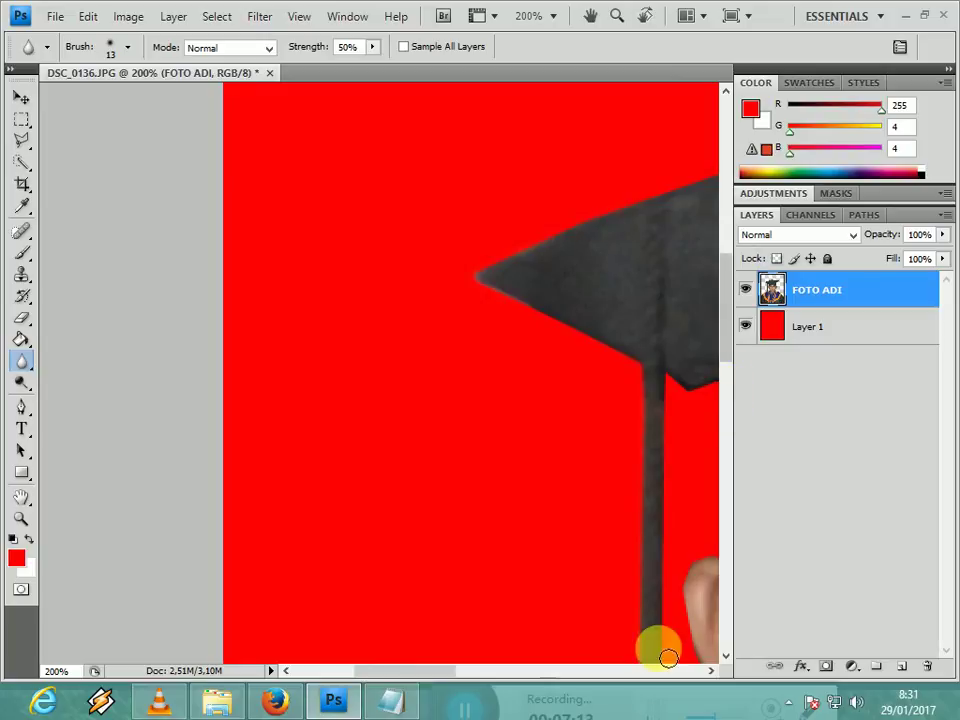
# Blur the cut edges around the gap between the tassel cord and the face, including the cap's underside and the ear.
pyautogui.moveTo(465, 669)
pyautogui.mouseDown()
pyautogui.moveTo(459, 676)
pyautogui.moveTo(476, 675)
pyautogui.mouseUp()
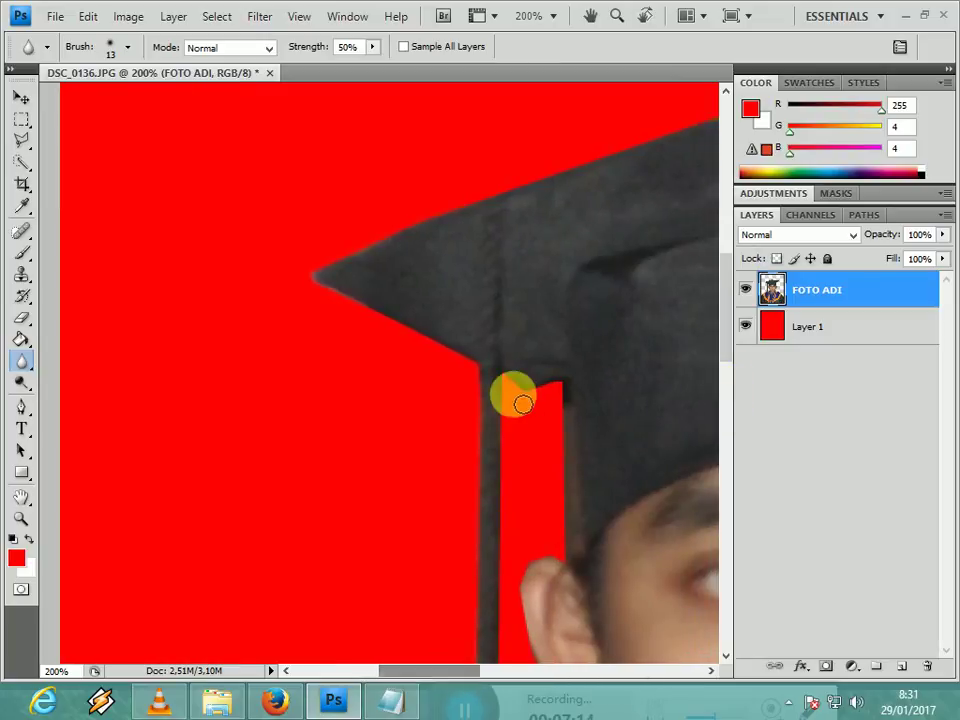
pyautogui.moveTo(523, 403)
pyautogui.mouseDown()
pyautogui.moveTo(547, 412)
pyautogui.moveTo(572, 493)
pyautogui.moveTo(576, 567)
pyautogui.moveTo(534, 576)
pyautogui.mouseUp()
pyautogui.moveTo(726, 305); pyautogui.dragTo(722, 372)
pyautogui.moveTo(530, 262)
pyautogui.mouseDown()
pyautogui.moveTo(521, 272)
pyautogui.moveTo(539, 343)
pyautogui.moveTo(574, 399)
pyautogui.moveTo(647, 476)
pyautogui.moveTo(646, 520)
pyautogui.moveTo(561, 591)
pyautogui.moveTo(504, 600)
pyautogui.moveTo(497, 518)
pyautogui.moveTo(795, 262)
pyautogui.mouseUp()
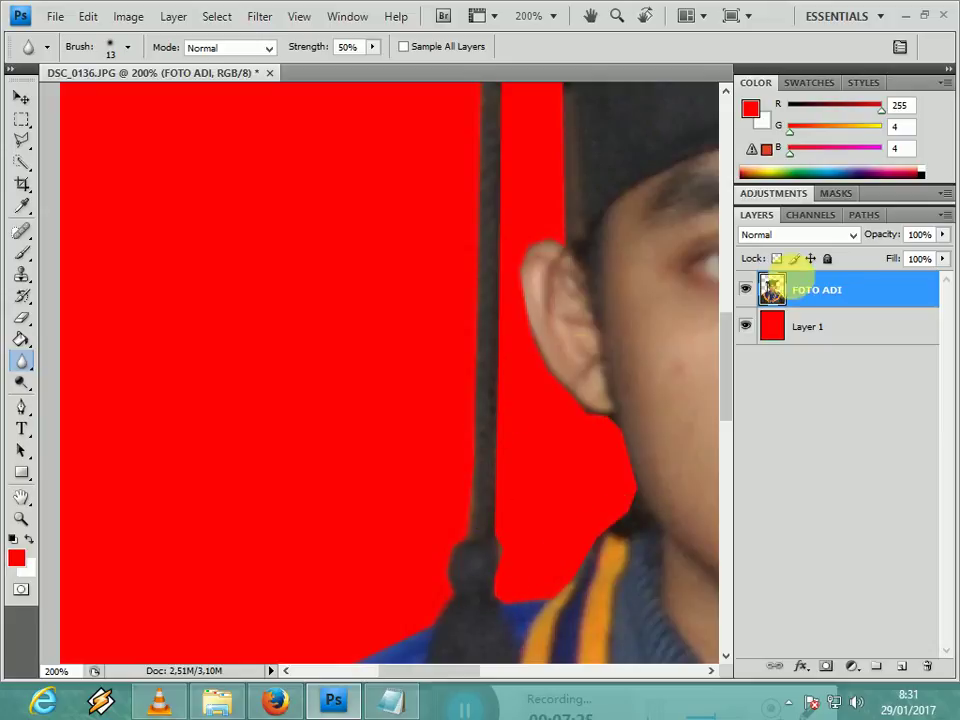
# Blur the cap's upper edge across to its right corner and back along the underside to the hat's side.
pyautogui.scroll(8, 722, 300)
pyautogui.moveTo(640, 225)
pyautogui.mouseDown()
pyautogui.moveTo(613, 219)
pyautogui.moveTo(441, 301)
pyautogui.moveTo(654, 225)
pyautogui.mouseUp()
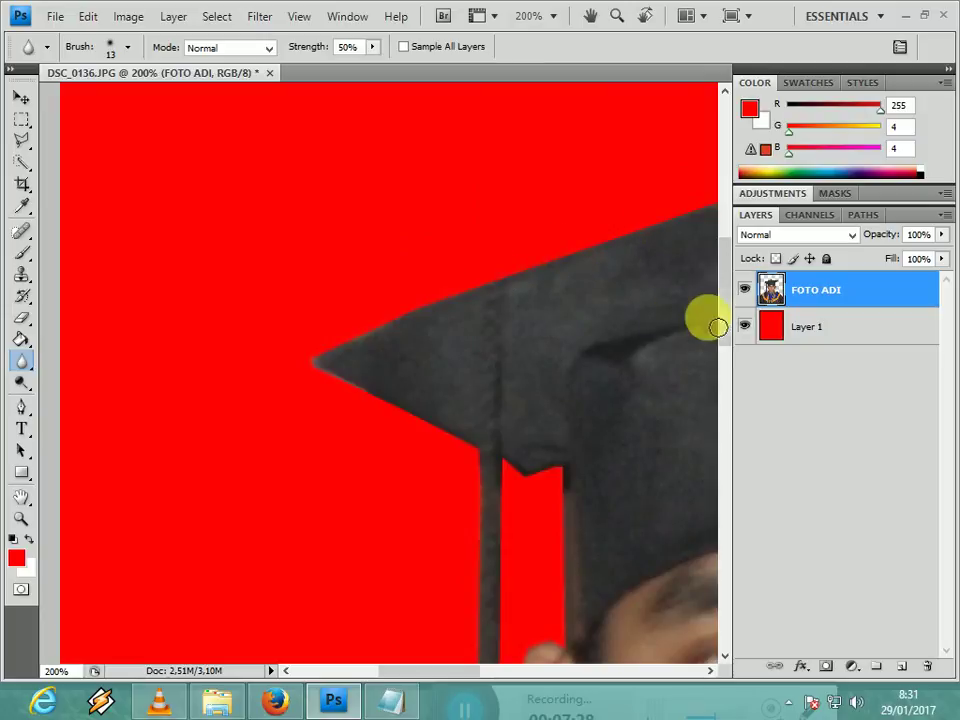
pyautogui.moveTo(407, 669); pyautogui.dragTo(462, 670)
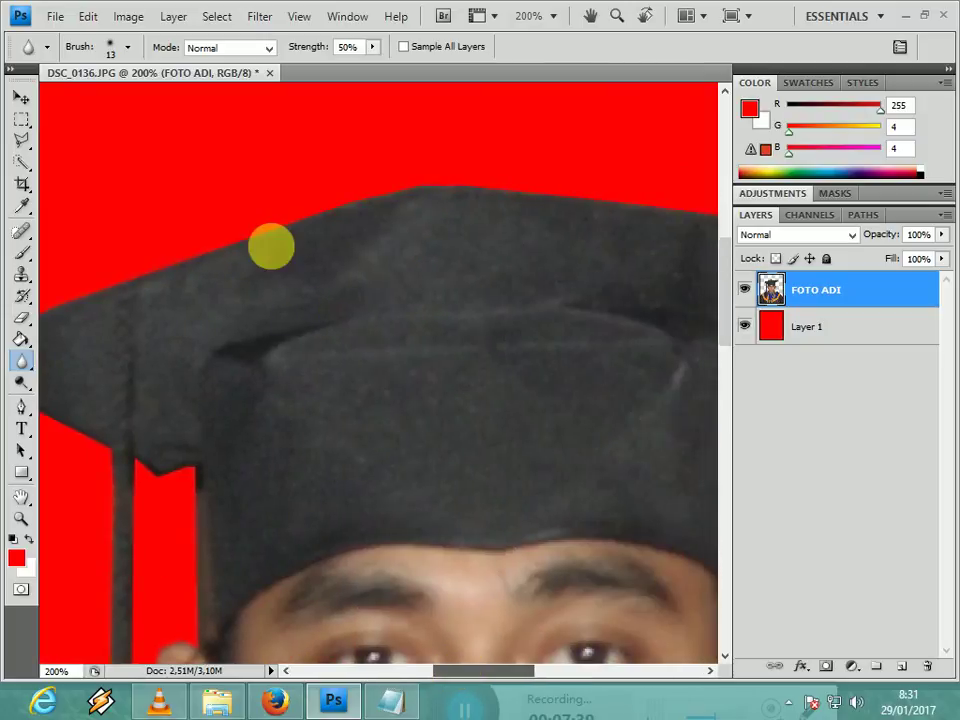
pyautogui.moveTo(304, 233)
pyautogui.mouseDown()
pyautogui.moveTo(410, 200)
pyautogui.moveTo(403, 193)
pyautogui.moveTo(524, 191)
pyautogui.moveTo(621, 214)
pyautogui.mouseUp()
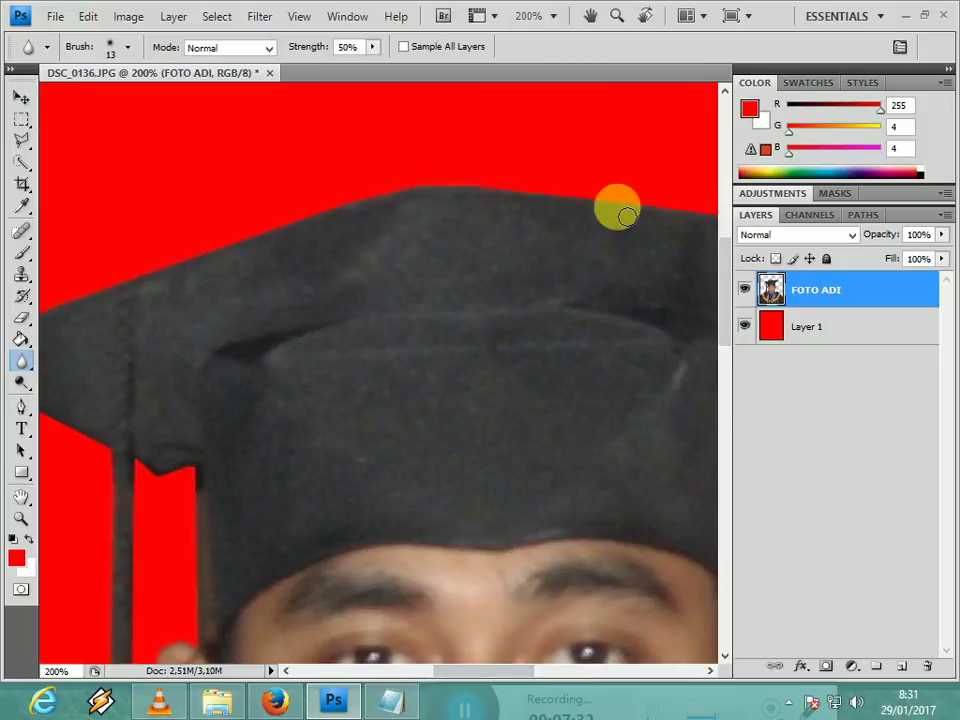
pyautogui.moveTo(497, 671); pyautogui.dragTo(550, 673)
pyautogui.moveTo(394, 216)
pyautogui.mouseDown()
pyautogui.moveTo(617, 234)
pyautogui.moveTo(639, 279)
pyautogui.moveTo(636, 235)
pyautogui.moveTo(643, 286)
pyautogui.moveTo(579, 321)
pyautogui.moveTo(469, 424)
pyautogui.moveTo(451, 481)
pyautogui.moveTo(471, 583)
pyautogui.moveTo(469, 647)
pyautogui.moveTo(416, 443)
pyautogui.mouseUp()
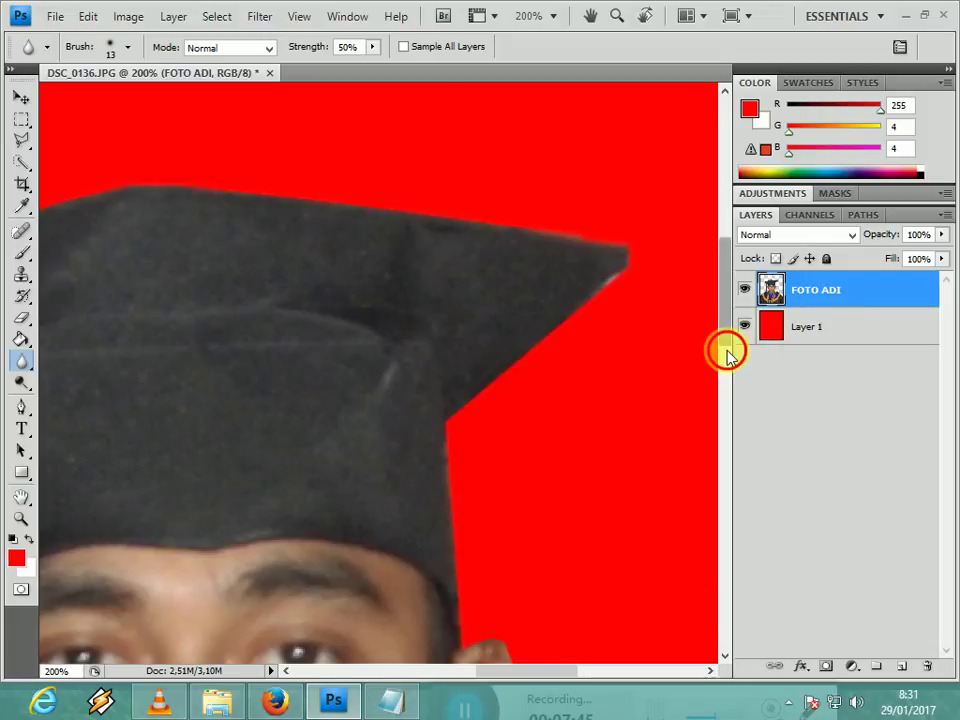
# Blur the cut edges from the hat's side down past the ear and neck, along the blue shoulder to the black sleeve.
pyautogui.scroll(-5, 727, 352)
pyautogui.moveTo(510, 267)
pyautogui.mouseDown()
pyautogui.moveTo(527, 332)
pyautogui.moveTo(520, 353)
pyautogui.moveTo(478, 428)
pyautogui.moveTo(451, 453)
pyautogui.moveTo(433, 450)
pyautogui.moveTo(413, 511)
pyautogui.moveTo(409, 544)
pyautogui.moveTo(476, 626)
pyautogui.mouseUp()
pyautogui.moveTo(480, 671)
pyautogui.mouseDown()
pyautogui.moveTo(505, 687)
pyautogui.moveTo(522, 682)
pyautogui.mouseUp()
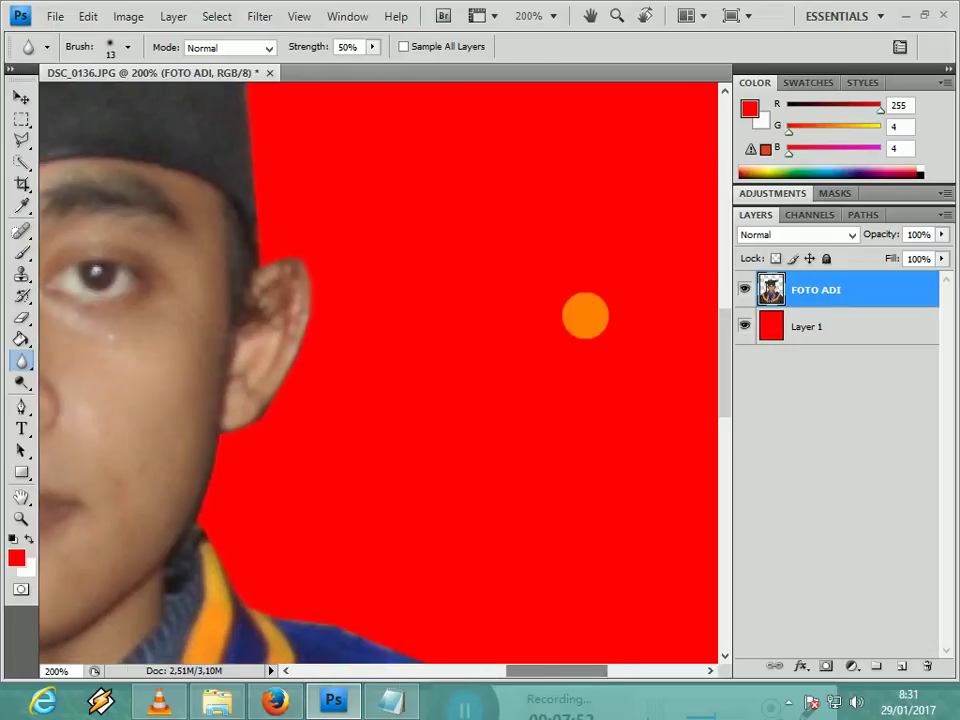
pyautogui.click(730, 420)
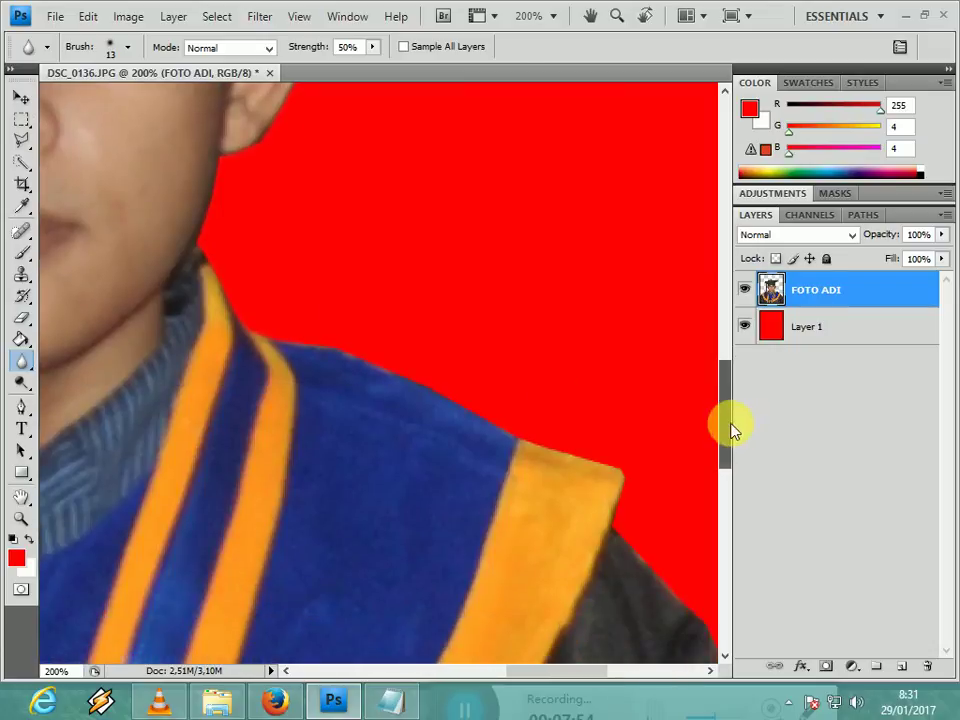
pyautogui.moveTo(410, 375)
pyautogui.mouseDown()
pyautogui.moveTo(363, 363)
pyautogui.moveTo(482, 430)
pyautogui.moveTo(635, 490)
pyautogui.moveTo(624, 534)
pyautogui.mouseUp()
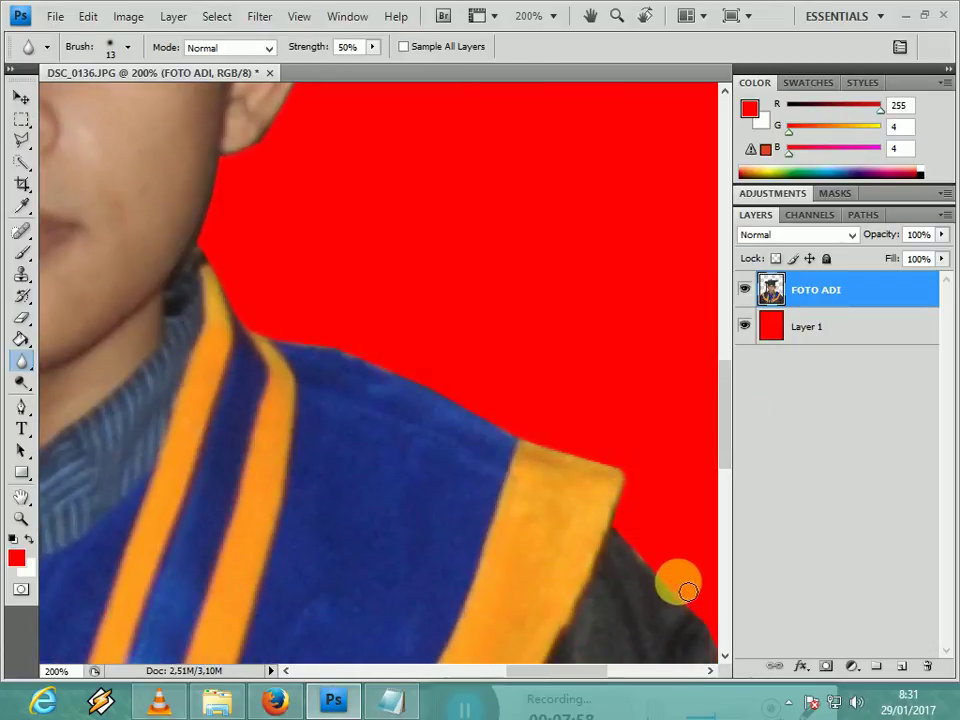
pyautogui.click(727, 478)
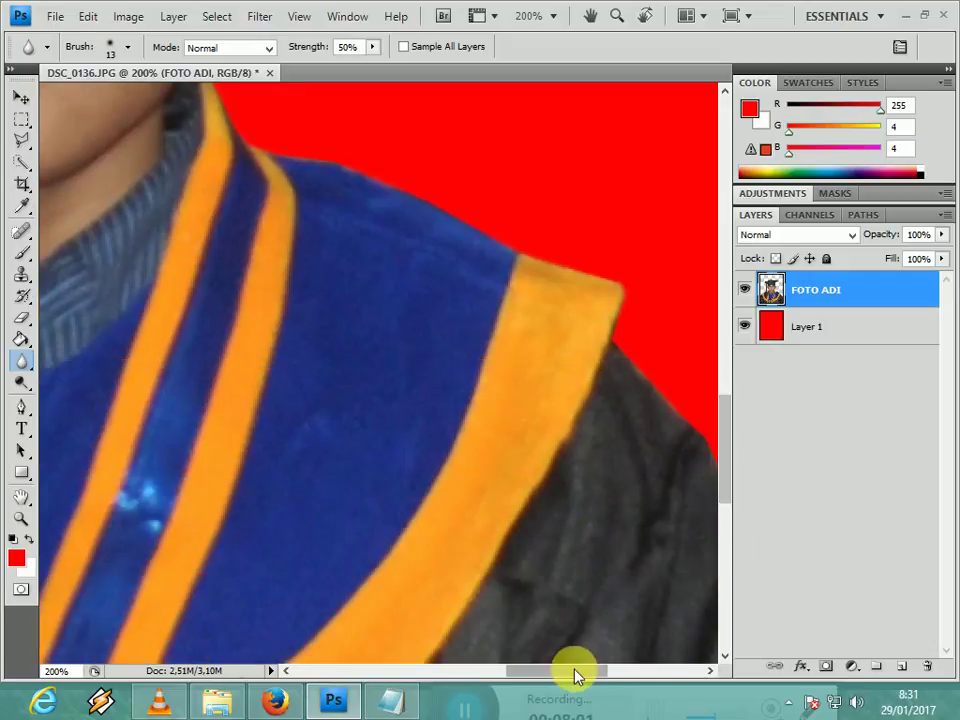
pyautogui.moveTo(574, 677); pyautogui.dragTo(600, 677)
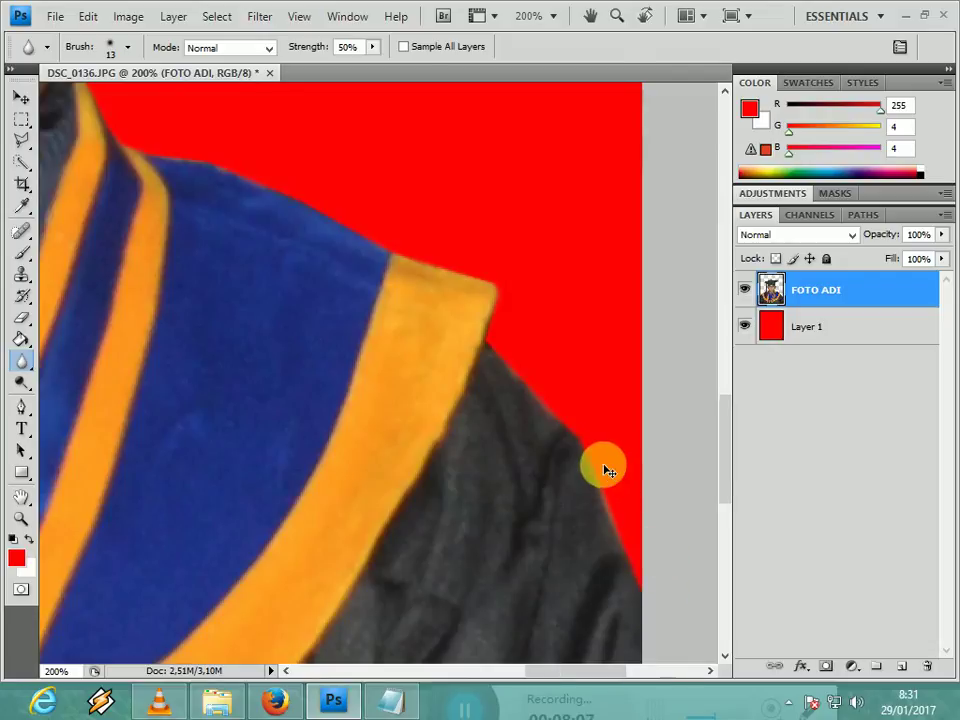
# Lighten the top of the graduation cap with the Dodge tool on midtones, raising the exposure to 100%.
pyautogui.hotkey('ctrl', '-')
pyautogui.hotkey('ctrl', '-')
pyautogui.hotkey('ctrl', '-')
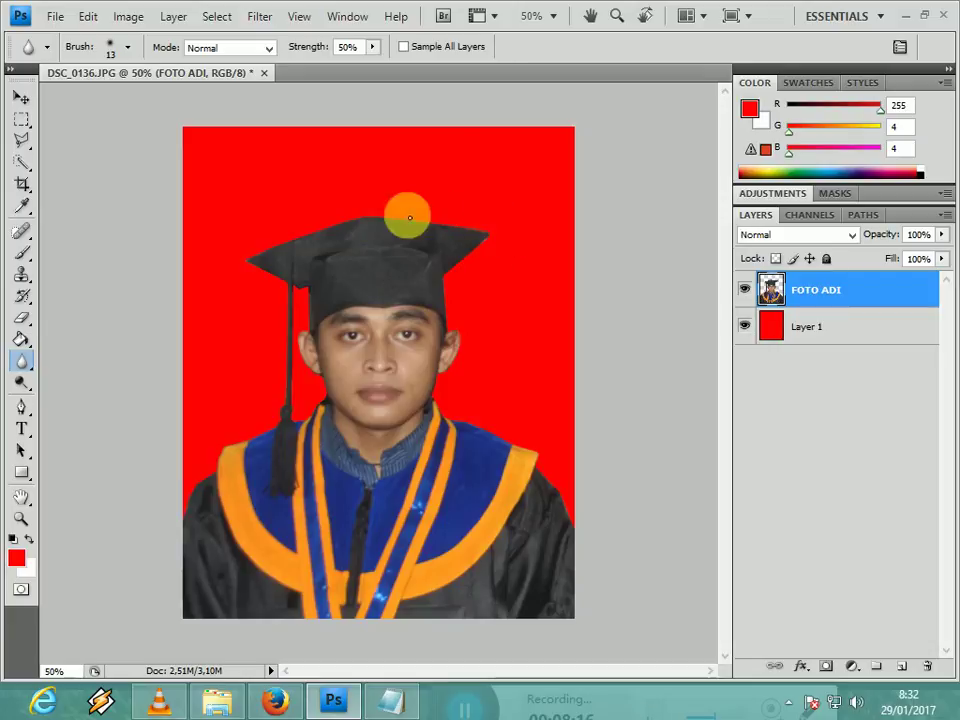
pyautogui.click(27, 388)
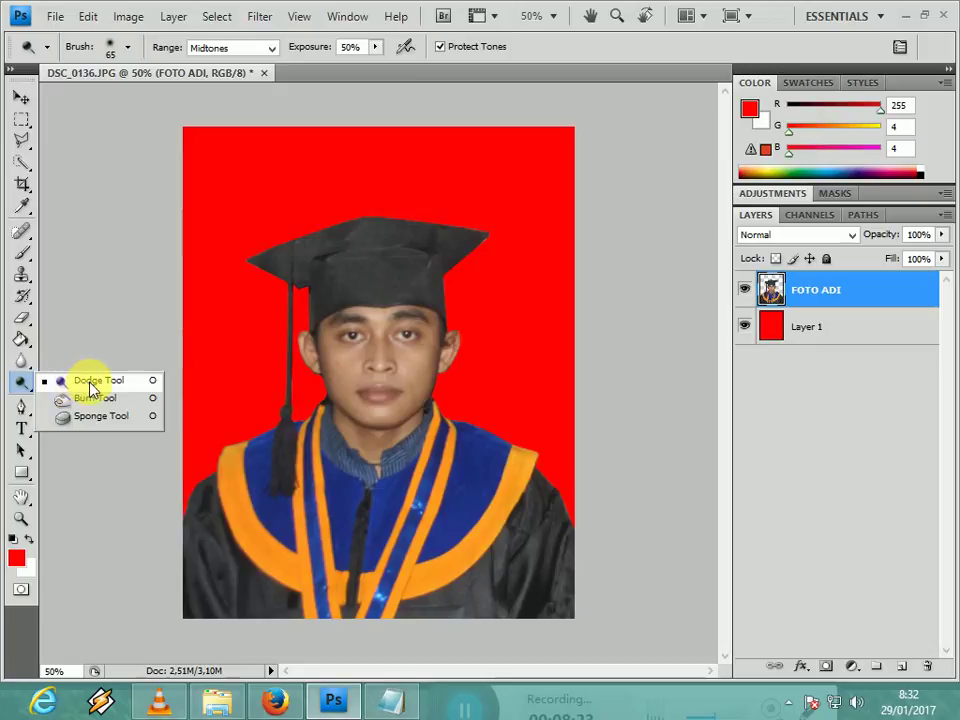
pyautogui.click(90, 381)
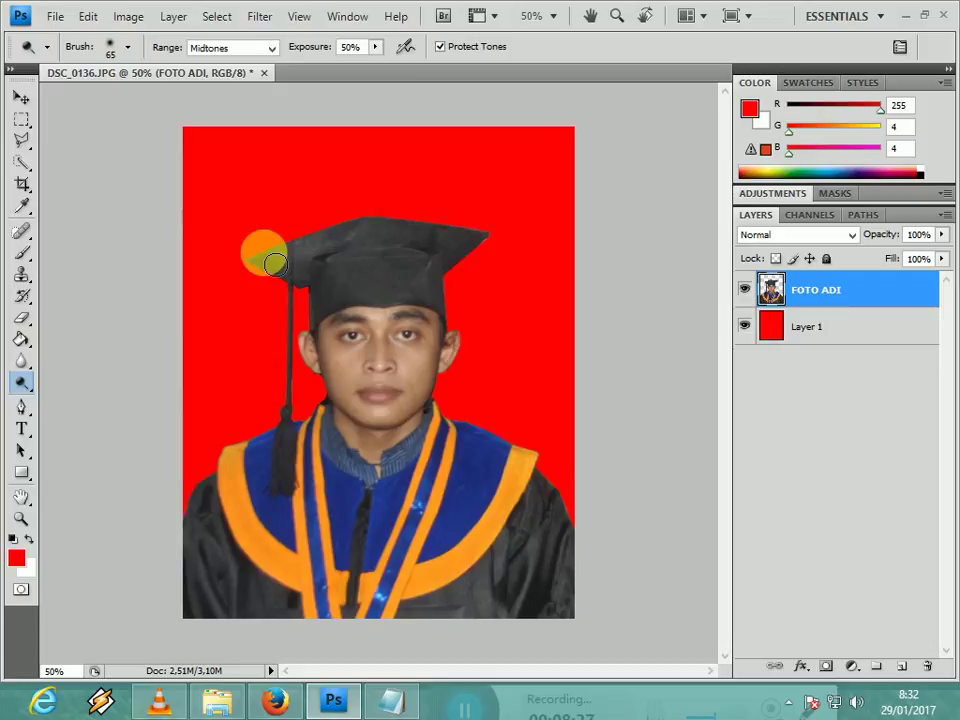
pyautogui.moveTo(275, 263)
pyautogui.mouseDown()
pyautogui.moveTo(379, 223)
pyautogui.moveTo(321, 246)
pyautogui.moveTo(399, 229)
pyautogui.moveTo(351, 234)
pyautogui.mouseUp()
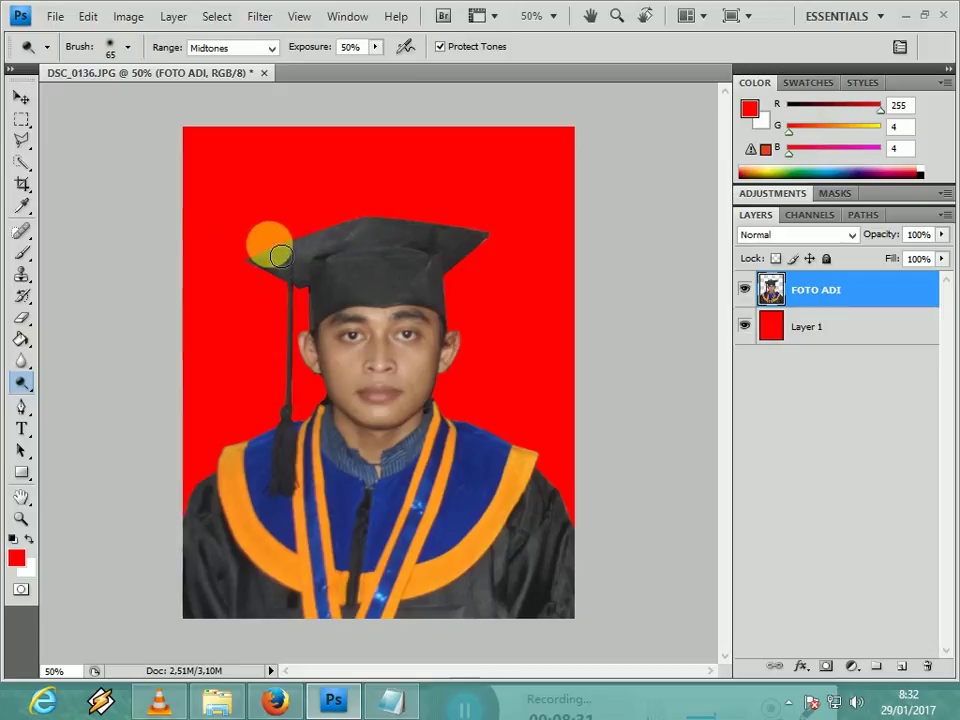
pyautogui.click(351, 216)
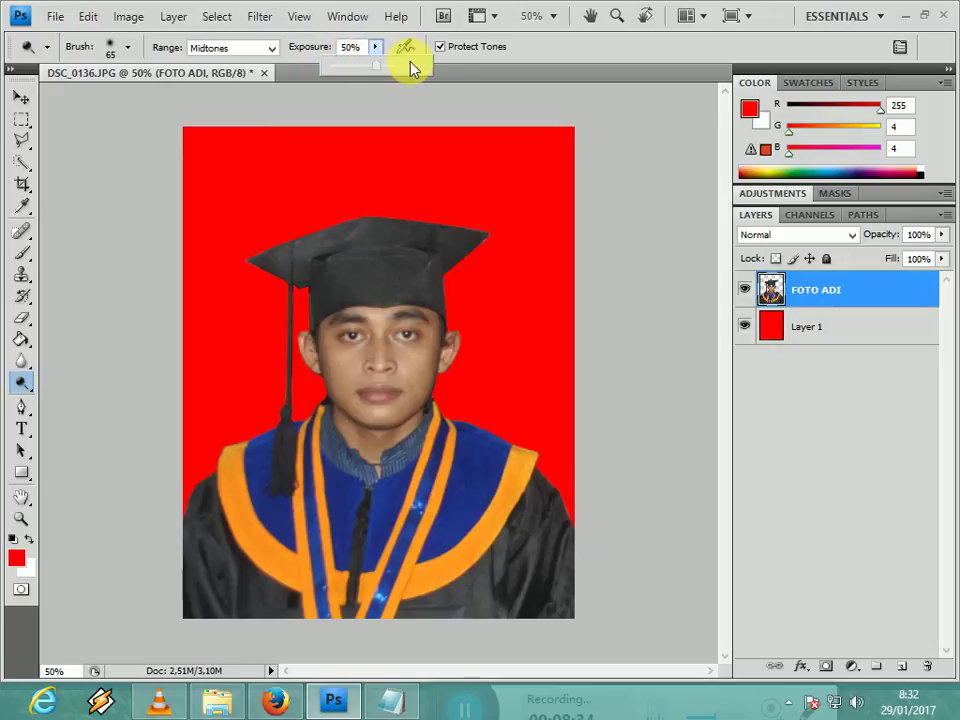
pyautogui.moveTo(372, 206)
pyautogui.mouseDown()
pyautogui.moveTo(313, 223)
pyautogui.moveTo(332, 221)
pyautogui.moveTo(319, 233)
pyautogui.moveTo(371, 146)
pyautogui.moveTo(376, 110)
pyautogui.moveTo(399, 71)
pyautogui.moveTo(431, 71)
pyautogui.mouseUp()
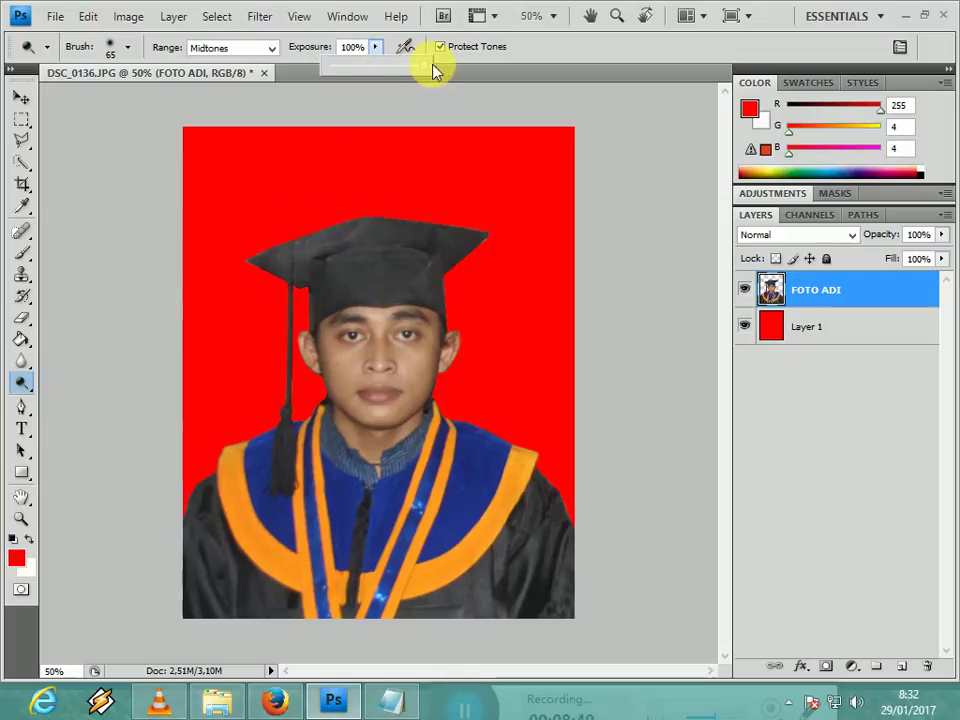
pyautogui.moveTo(335, 232)
pyautogui.mouseDown()
pyautogui.moveTo(401, 230)
pyautogui.moveTo(380, 232)
pyautogui.moveTo(498, 251)
pyautogui.moveTo(394, 234)
pyautogui.moveTo(453, 247)
pyautogui.mouseUp()
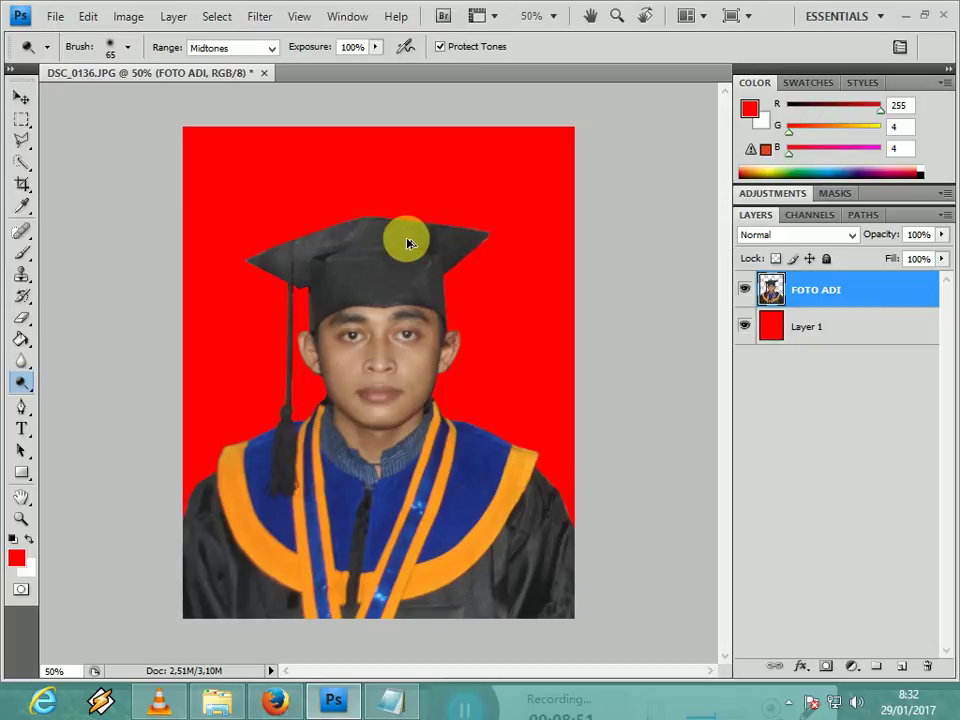
# Darken the graduation cap from corner to corner and around its band with the Burn tool on midtones at 50% exposure.
pyautogui.click(23, 380)
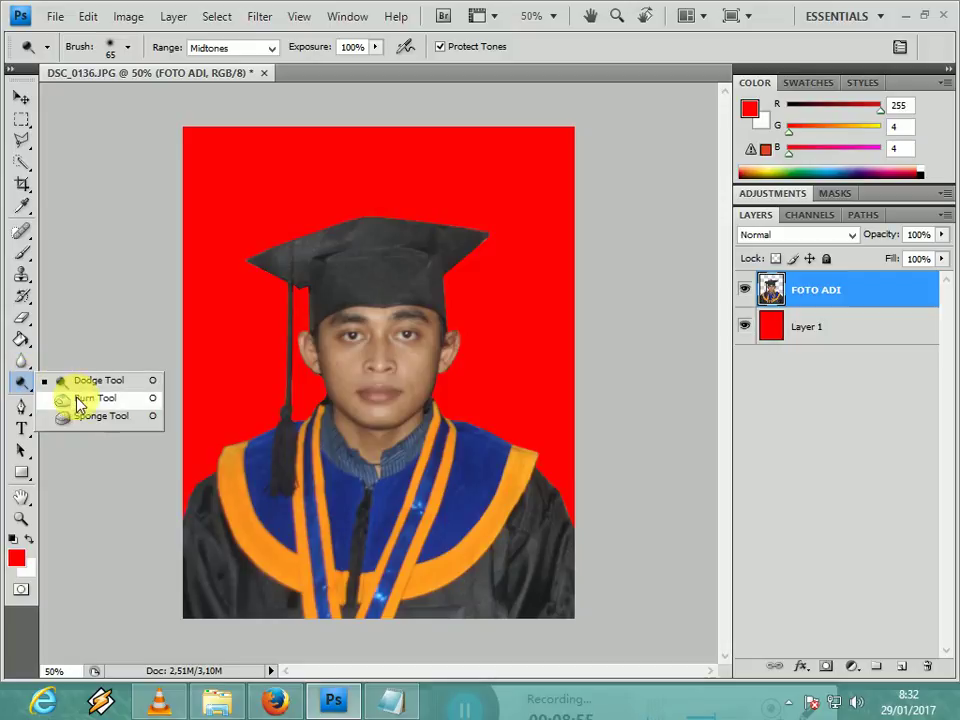
pyautogui.click(82, 402)
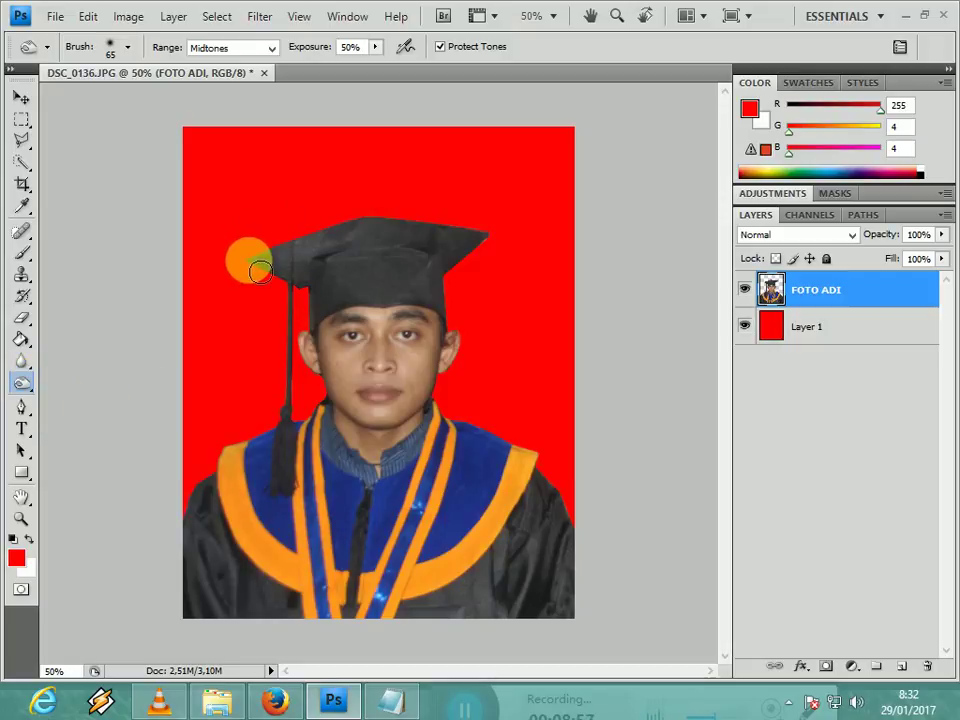
pyautogui.moveTo(258, 270); pyautogui.dragTo(321, 176)
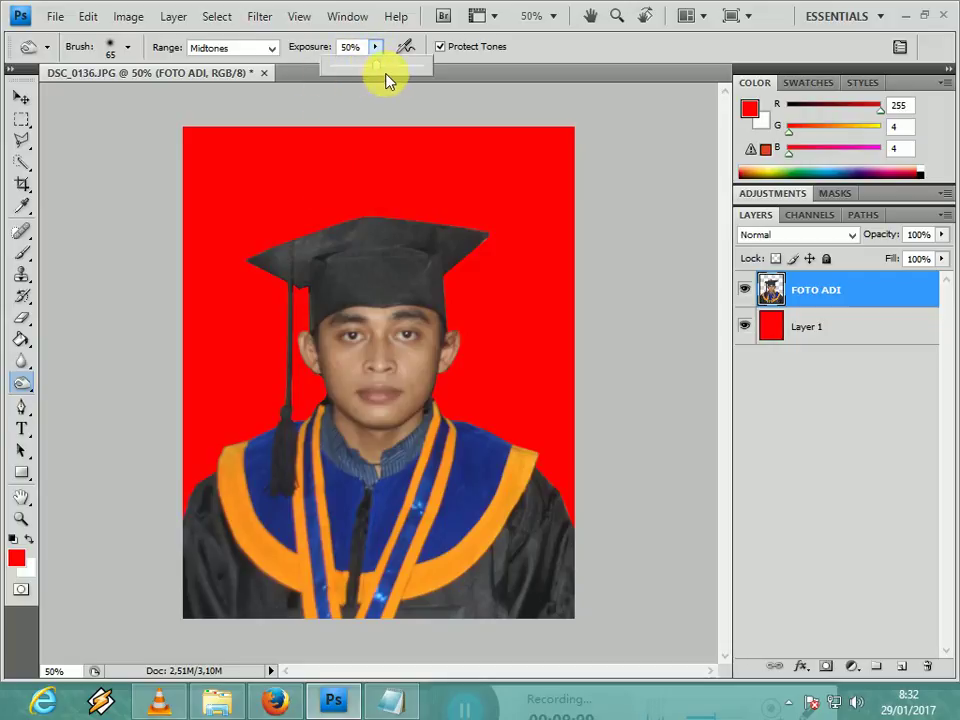
pyautogui.moveTo(321, 221)
pyautogui.mouseDown()
pyautogui.moveTo(261, 269)
pyautogui.moveTo(292, 255)
pyautogui.moveTo(263, 279)
pyautogui.moveTo(283, 261)
pyautogui.moveTo(302, 262)
pyautogui.moveTo(282, 271)
pyautogui.moveTo(342, 253)
pyautogui.moveTo(281, 273)
pyautogui.moveTo(367, 237)
pyautogui.moveTo(493, 245)
pyautogui.mouseUp()
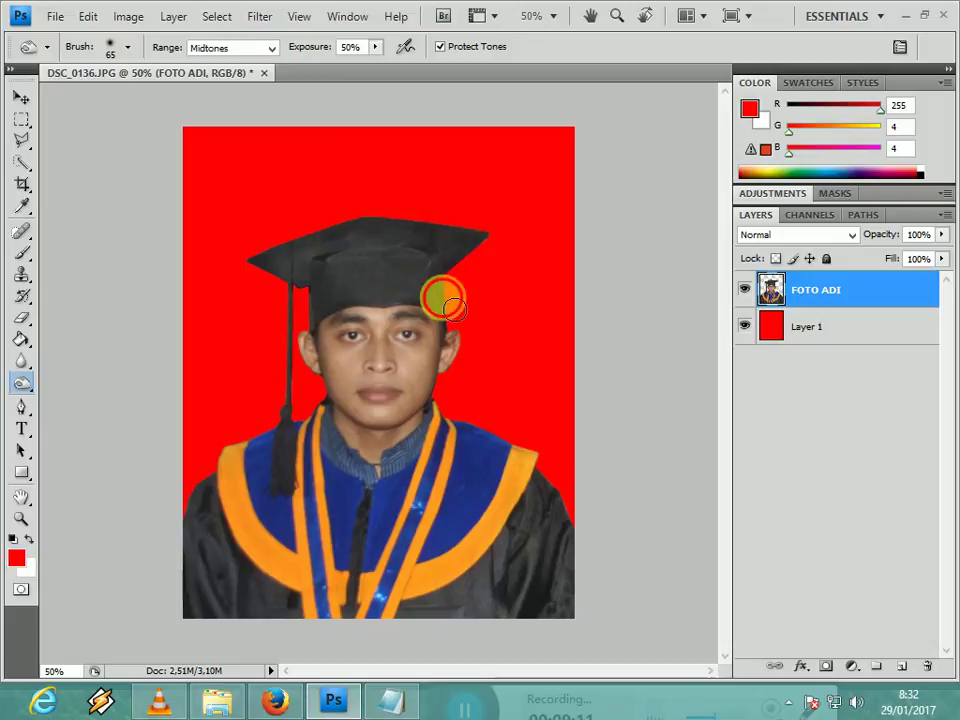
pyautogui.moveTo(441, 298)
pyautogui.mouseDown()
pyautogui.moveTo(295, 289)
pyautogui.moveTo(319, 326)
pyautogui.moveTo(265, 287)
pyautogui.moveTo(266, 264)
pyautogui.moveTo(306, 254)
pyautogui.mouseUp()
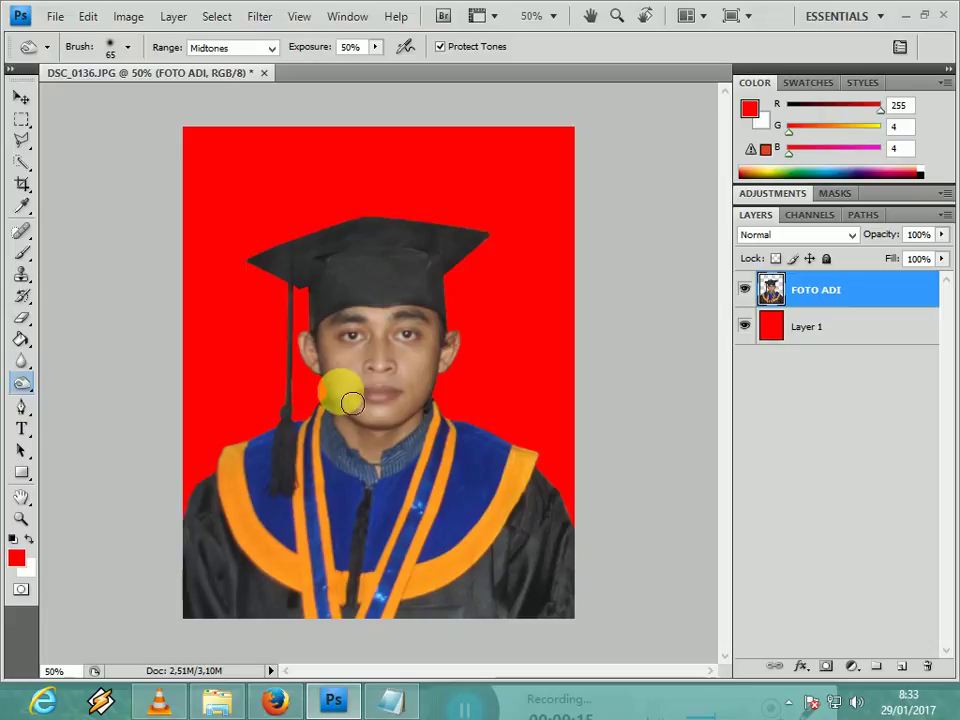
# Burn the edges of the gown's collar and both shoulders with the same midtones settings.
pyautogui.moveTo(274, 442); pyautogui.dragTo(244, 447)
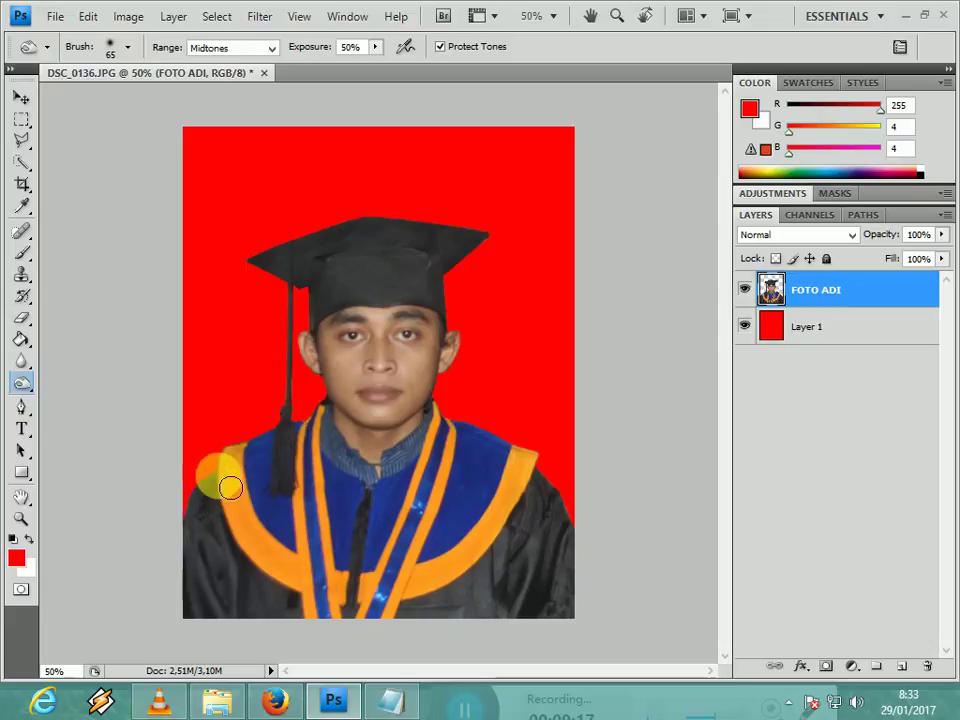
pyautogui.click(333, 400)
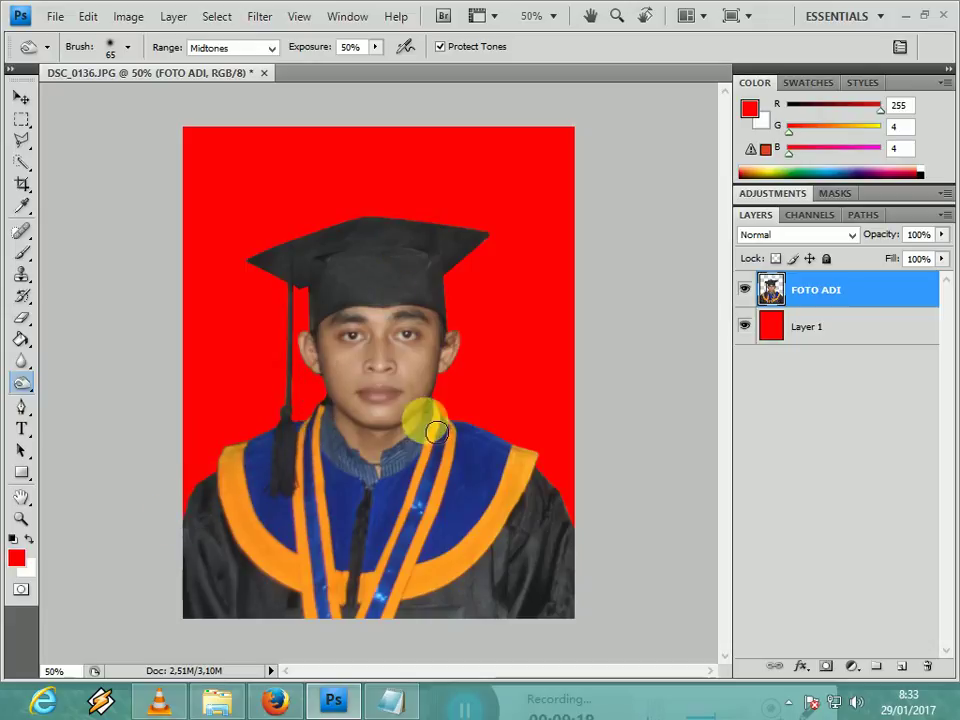
pyautogui.moveTo(440, 420); pyautogui.dragTo(476, 429)
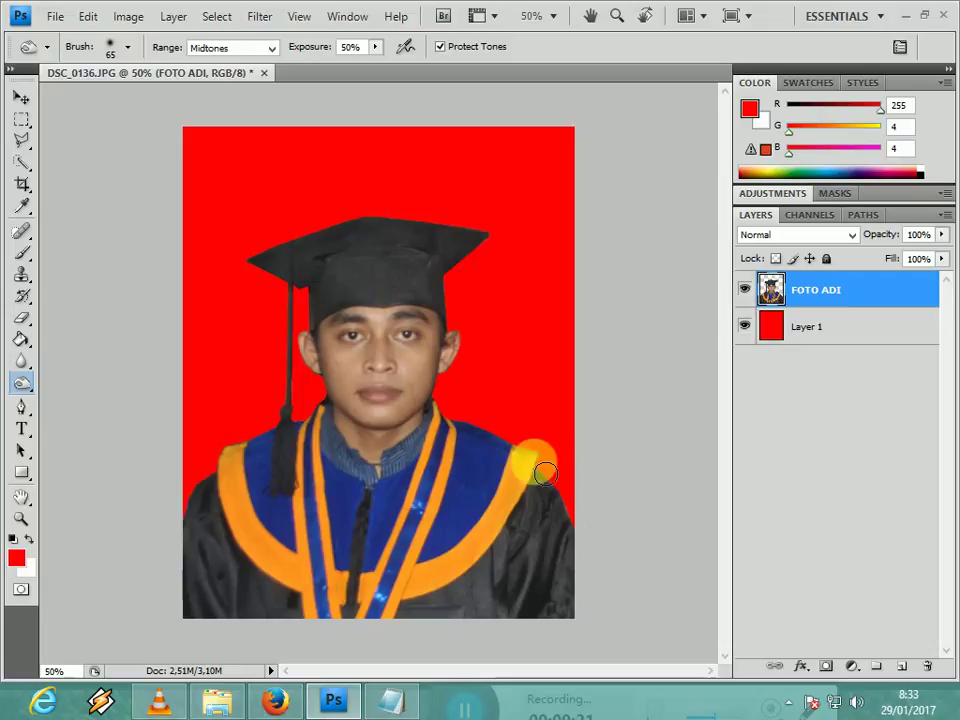
pyautogui.moveTo(491, 360); pyautogui.dragTo(482, 388)
# Desaturate the lower part of the face with the Sponge tool at 50% flow.
pyautogui.moveTo(21, 383)
pyautogui.mouseDown()
pyautogui.moveTo(30, 403)
pyautogui.moveTo(84, 419)
pyautogui.mouseUp()
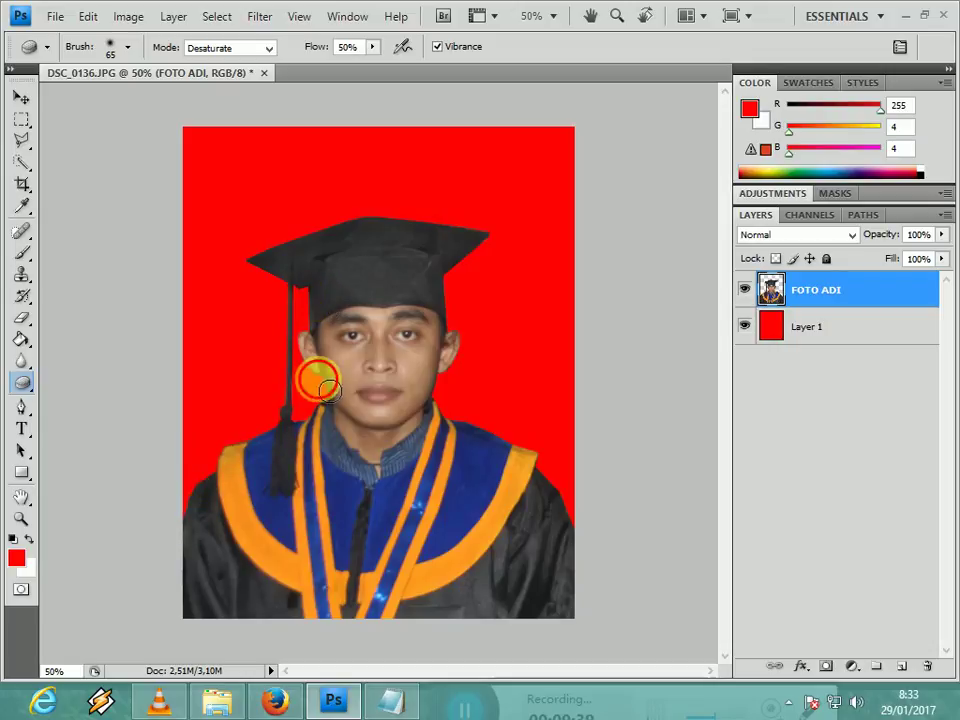
pyautogui.moveTo(328, 388); pyautogui.dragTo(381, 396)
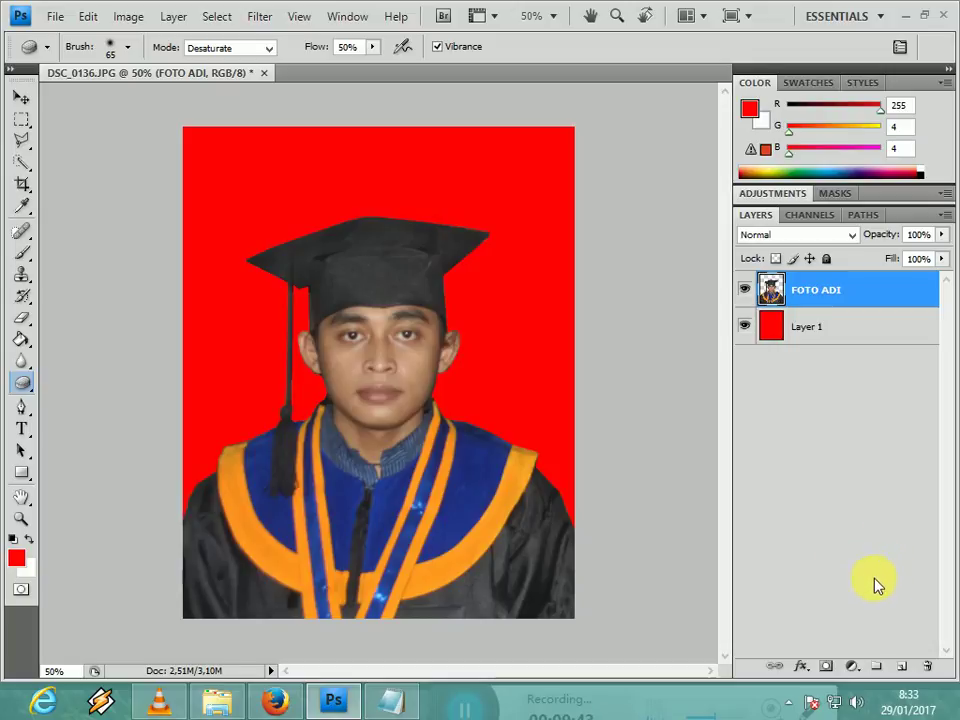
# Apply a Levels adjustment to the portrait layer with the RGB midtone input at 0.96.
pyautogui.hotkey('ctrl', 'l')
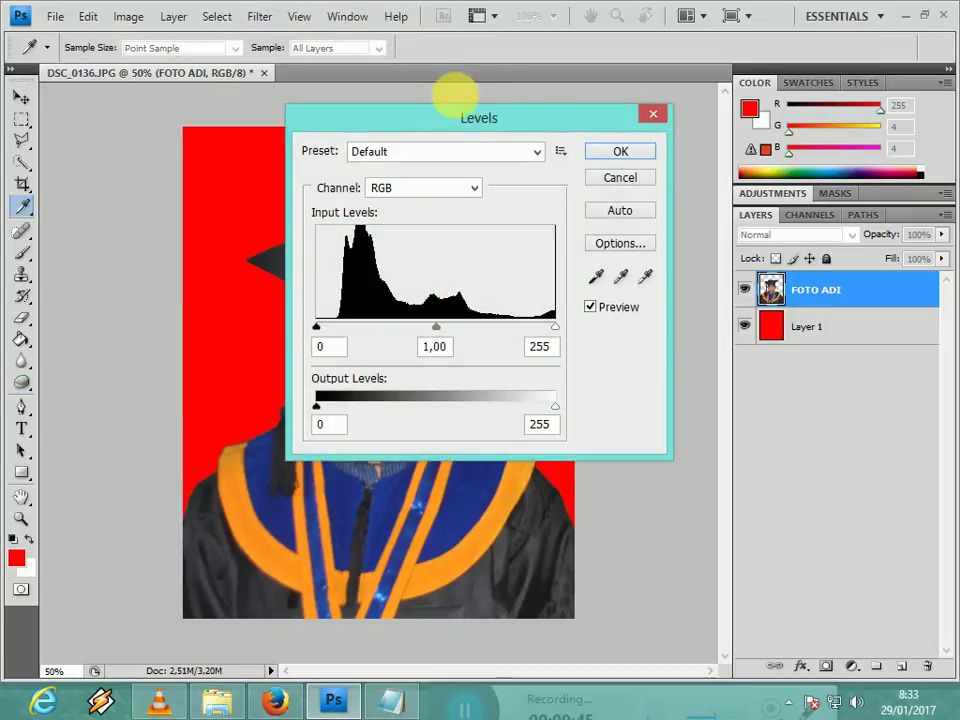
pyautogui.moveTo(478, 118); pyautogui.dragTo(693, 154)
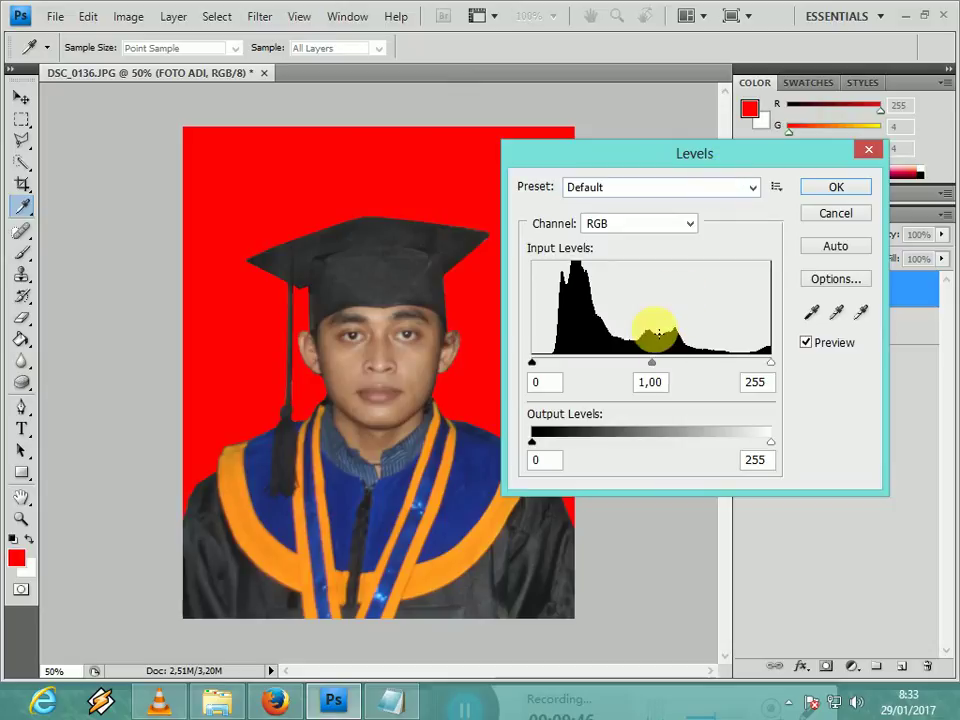
pyautogui.moveTo(657, 370)
pyautogui.mouseDown()
pyautogui.moveTo(692, 369)
pyautogui.moveTo(624, 371)
pyautogui.moveTo(668, 369)
pyautogui.moveTo(652, 369)
pyautogui.mouseUp()
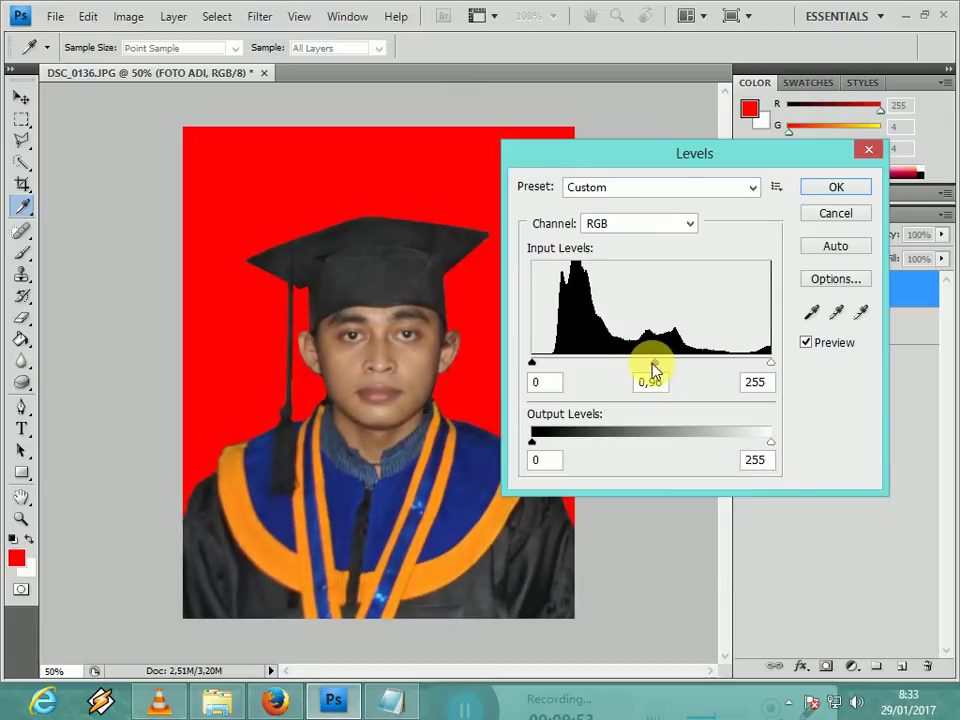
pyautogui.click(836, 188)
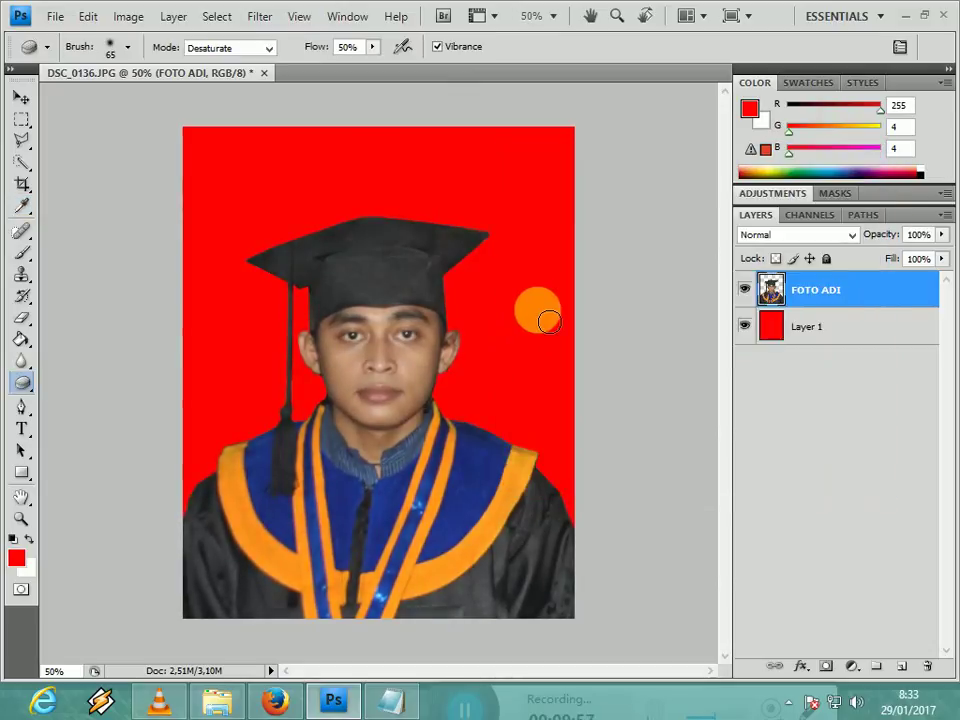
# Brighten the portrait layer with Curves by raising the RGB midpoint to output 140 at input 116.
pyautogui.hotkey('ctrl', 'm')
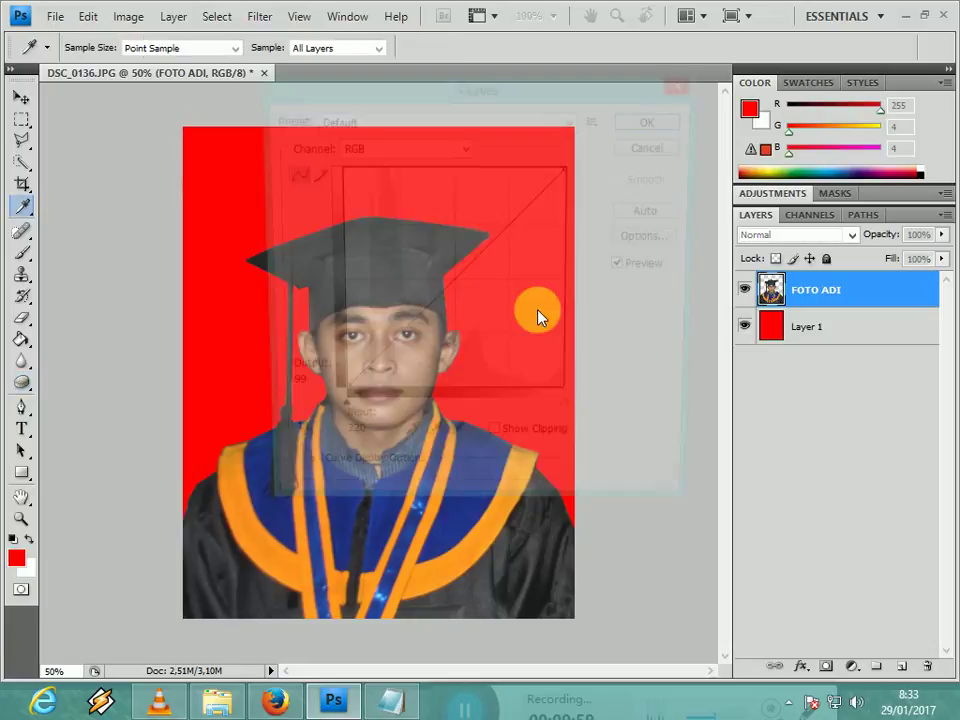
pyautogui.moveTo(483, 92); pyautogui.dragTo(759, 155)
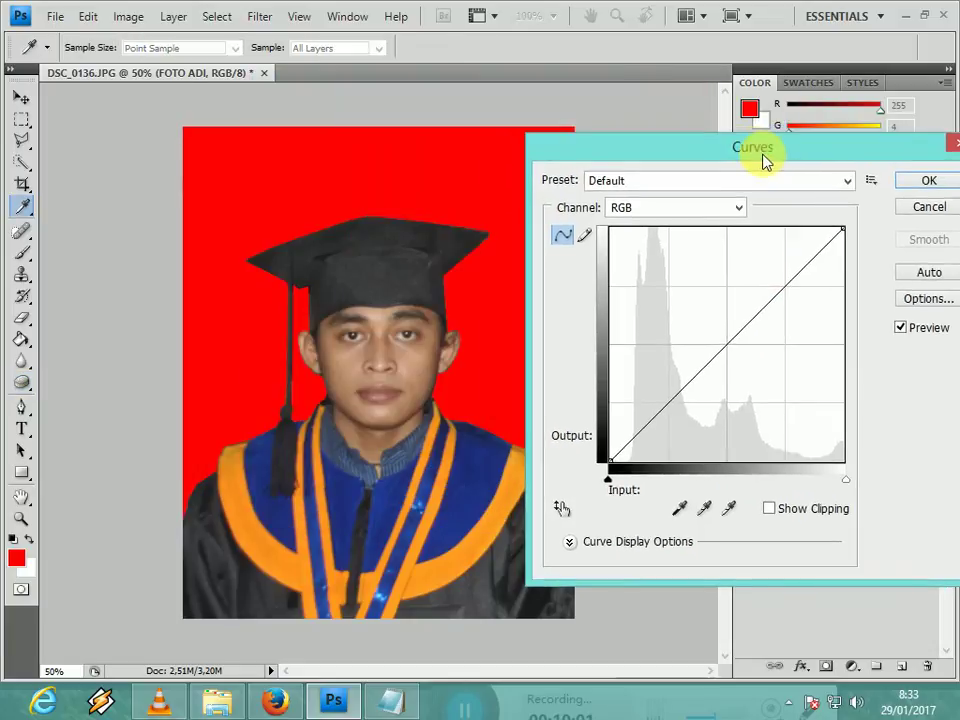
pyautogui.moveTo(729, 343)
pyautogui.mouseDown()
pyautogui.moveTo(711, 326)
pyautogui.moveTo(728, 335)
pyautogui.moveTo(711, 332)
pyautogui.moveTo(720, 339)
pyautogui.mouseUp()
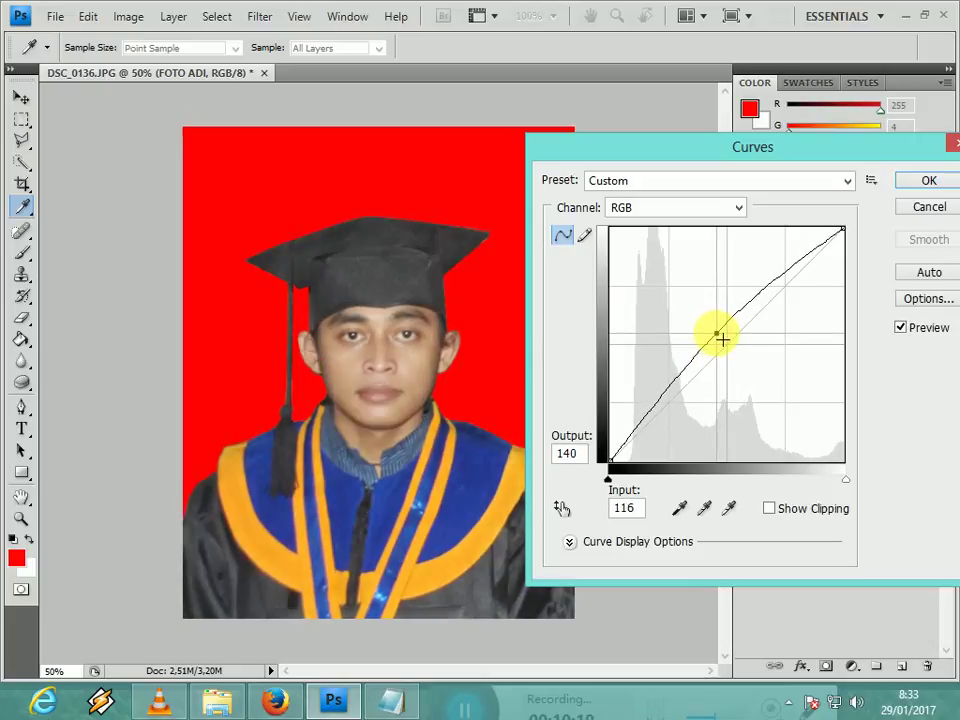
# Raise the red channel's curve slightly to output 127 at input 121 and apply the Curves adjustment.
pyautogui.click(739, 206)
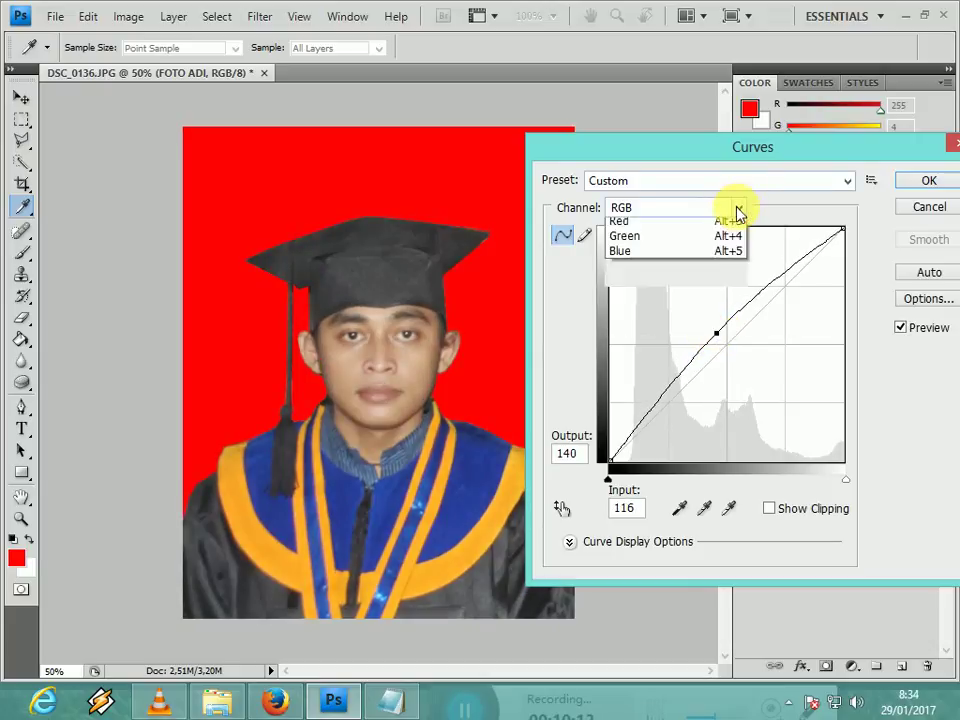
pyautogui.click(662, 241)
pyautogui.moveTo(708, 350)
pyautogui.mouseDown()
pyautogui.moveTo(720, 354)
pyautogui.moveTo(711, 339)
pyautogui.moveTo(727, 350)
pyautogui.mouseUp()
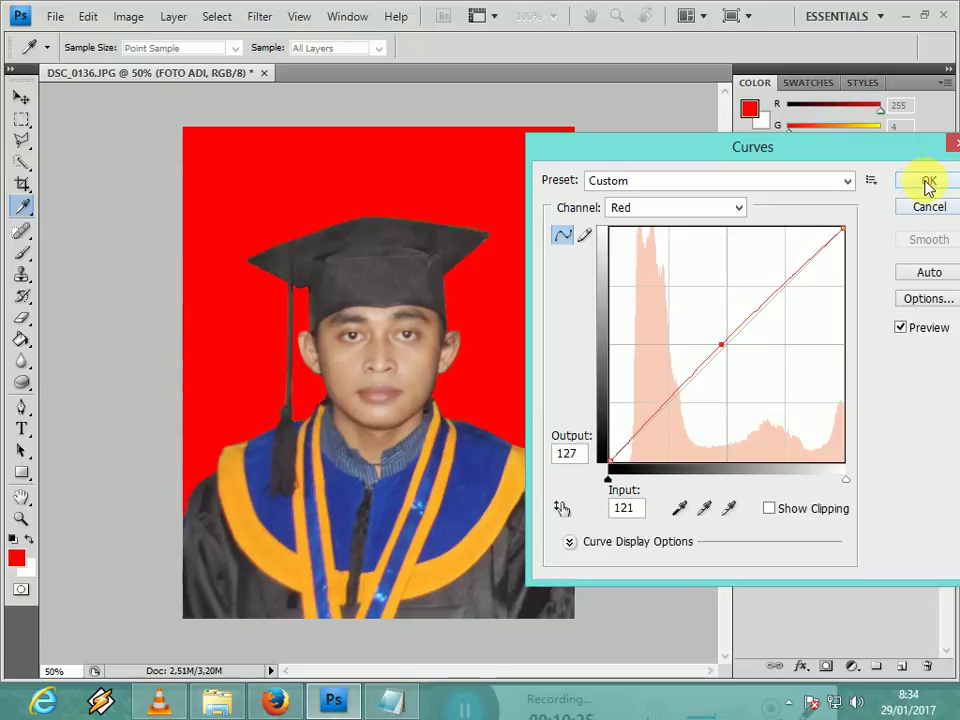
pyautogui.click(929, 183)
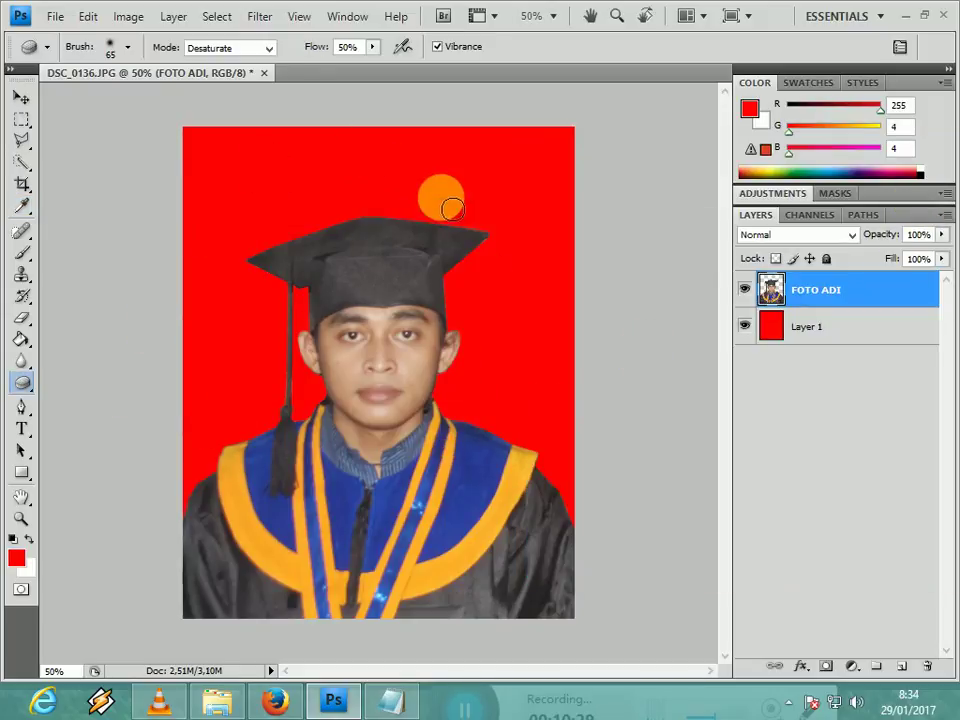
# Fill the solid background layer behind the portrait with cyan (#04fcff) using the Paint Bucket tool.
pyautogui.click(790, 326)
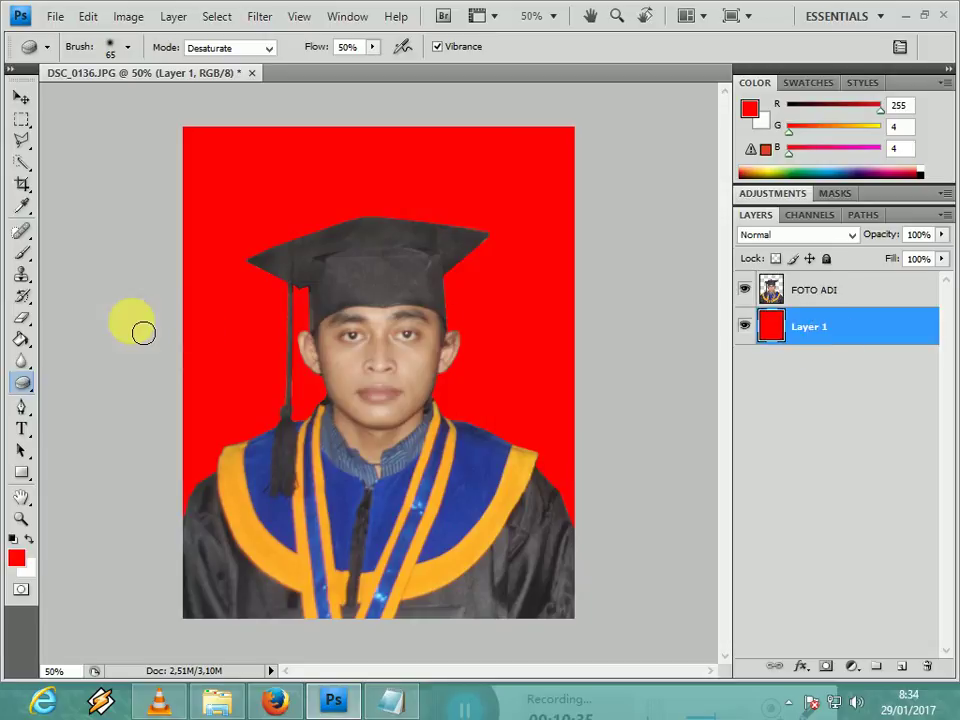
pyautogui.moveTo(22, 338)
pyautogui.mouseDown()
pyautogui.moveTo(69, 340)
pyautogui.moveTo(86, 357)
pyautogui.mouseUp()
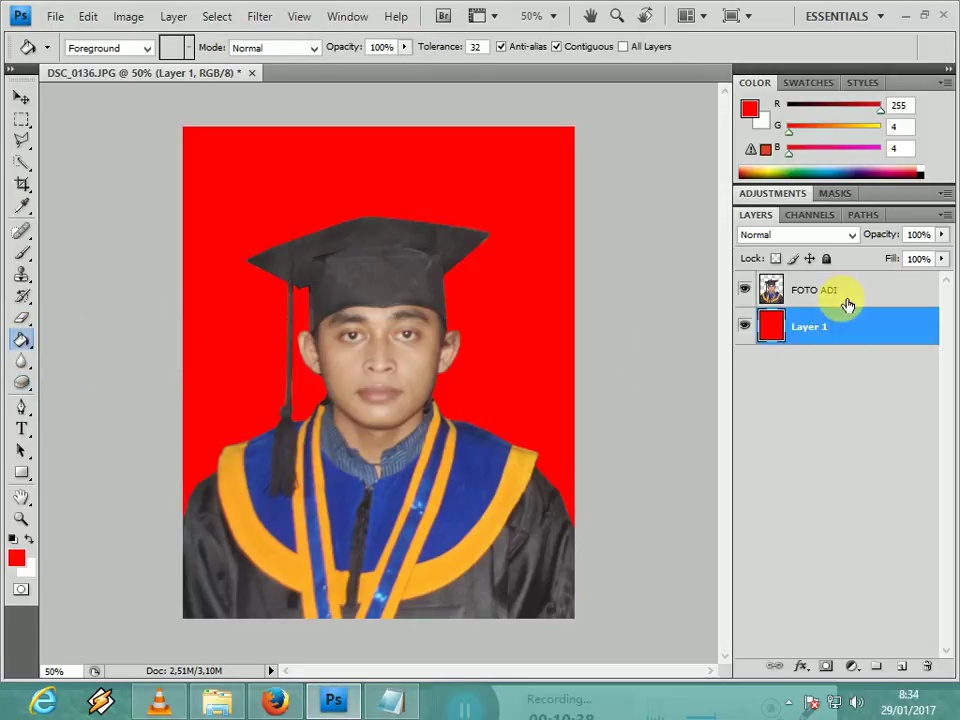
pyautogui.click(752, 110)
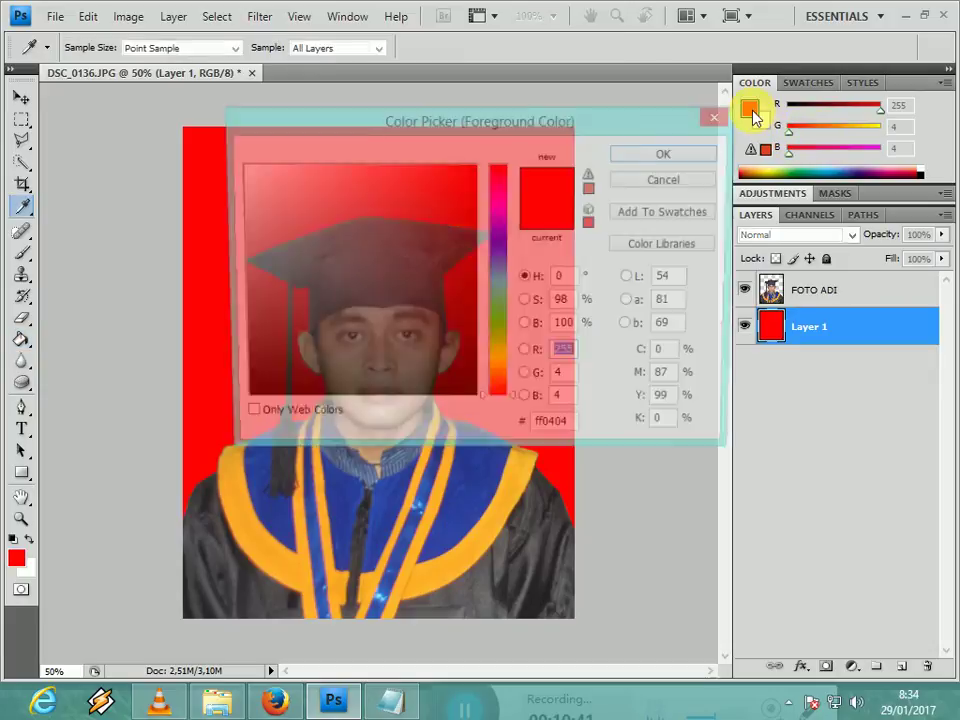
pyautogui.click(495, 283)
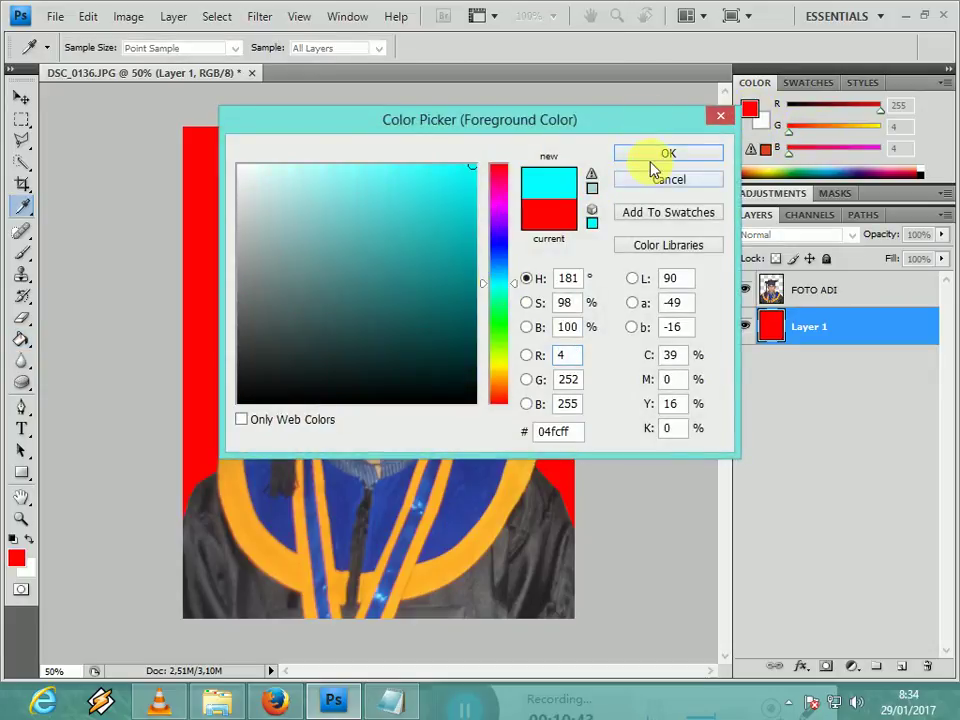
pyautogui.click(652, 158)
pyautogui.click(352, 197)
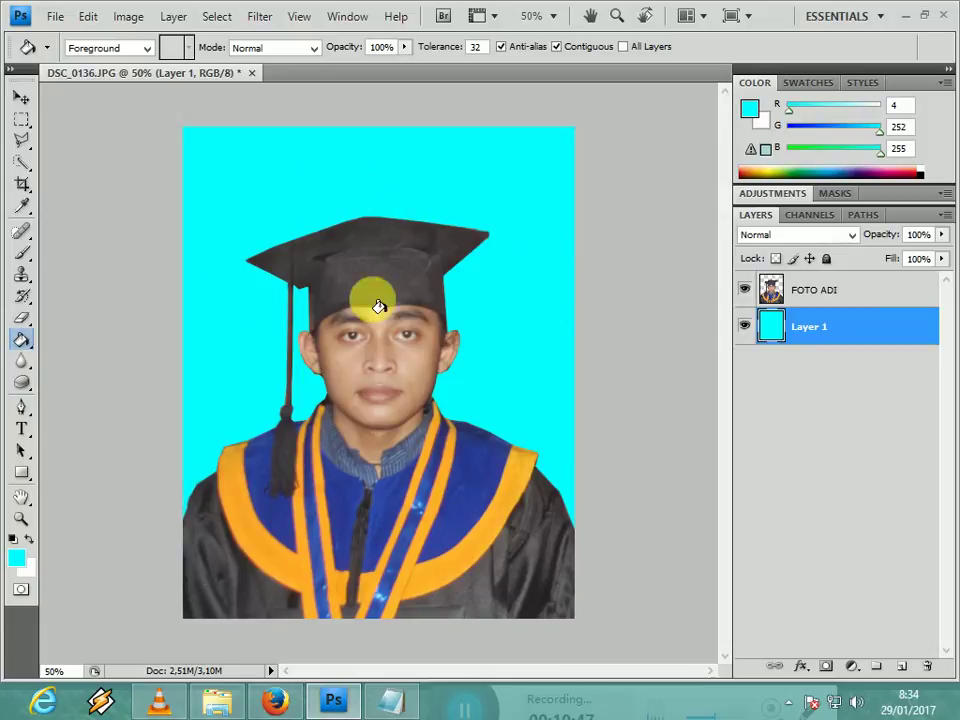
# Merge the portrait layer down into the cyan background layer.
pyautogui.click(870, 289)
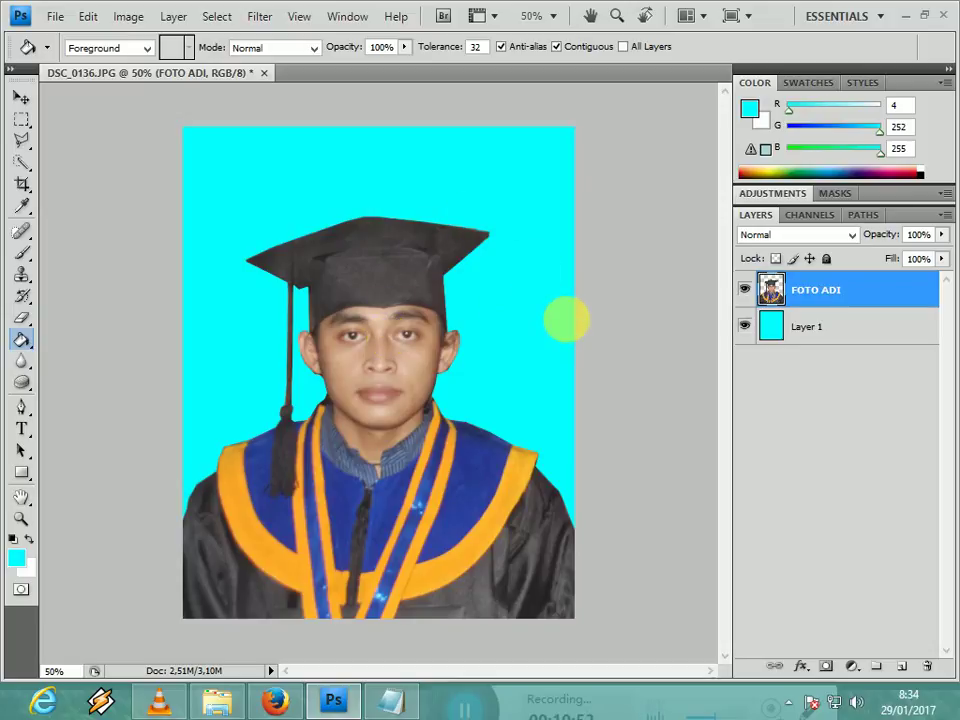
pyautogui.hotkey('ctrl', 'e')
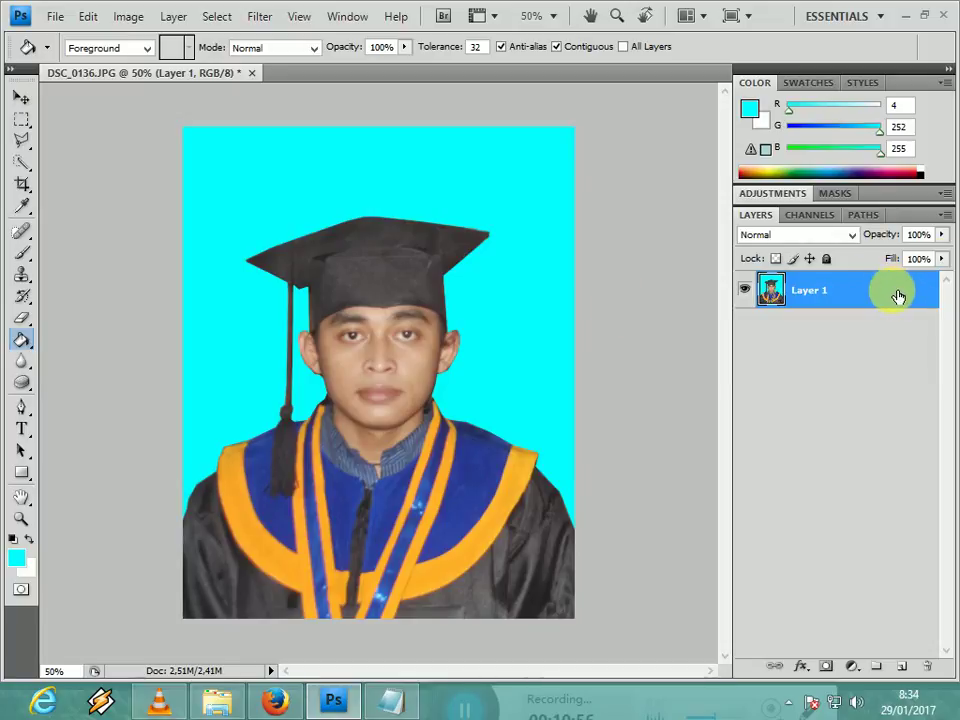
pyautogui.click(831, 289)
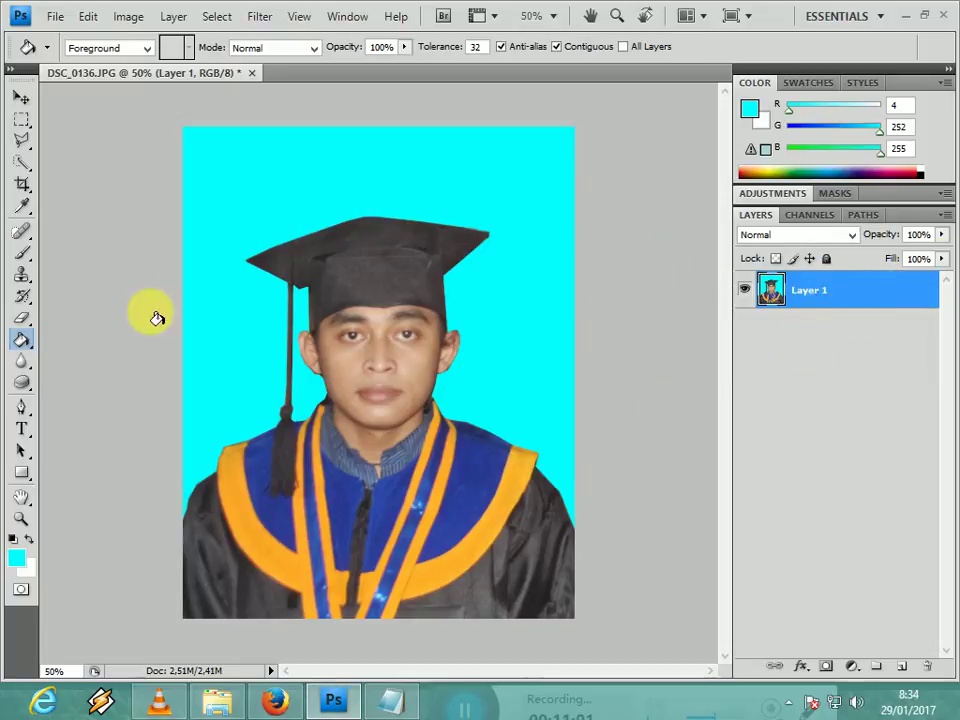
pyautogui.click(485, 338)
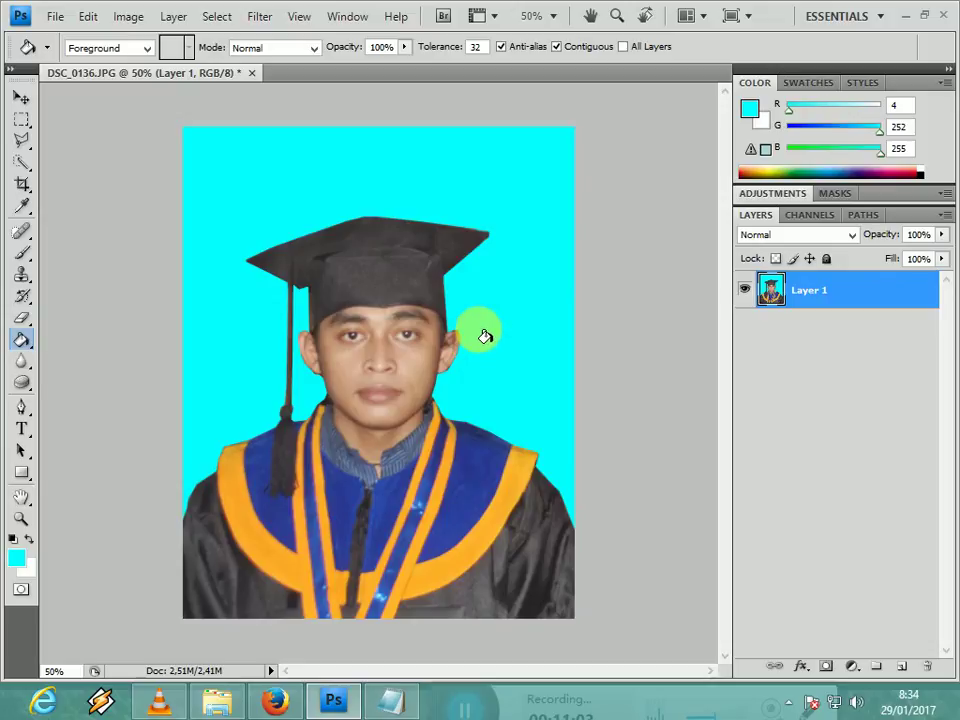
# Switch to Notepad to read the donation note with its phone number, then minimise that window.
pyautogui.click(409, 700)
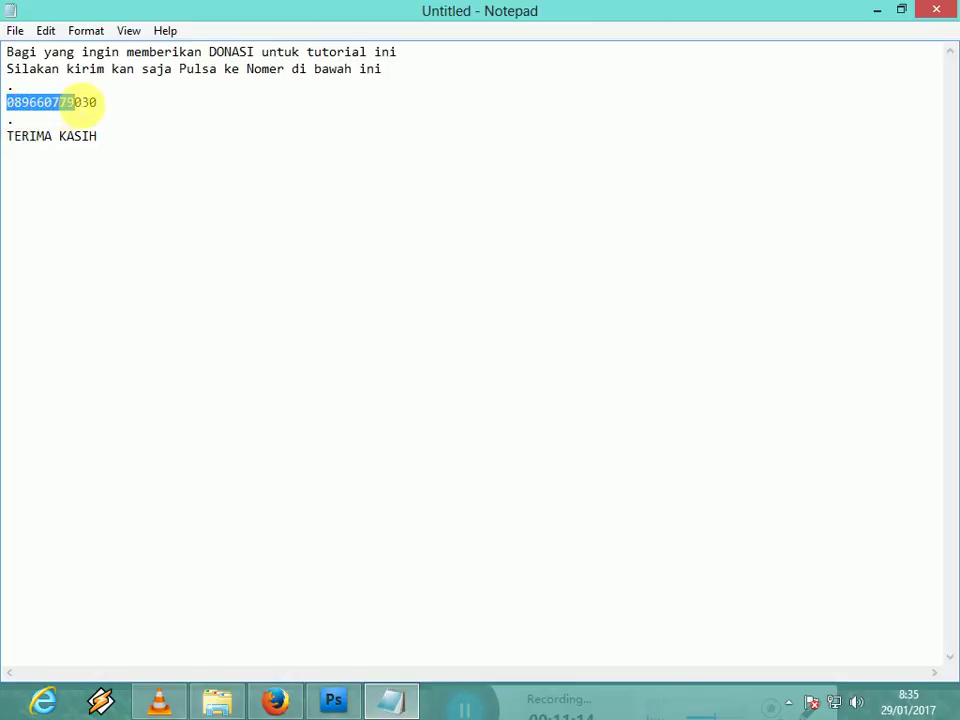
pyautogui.click(143, 113)
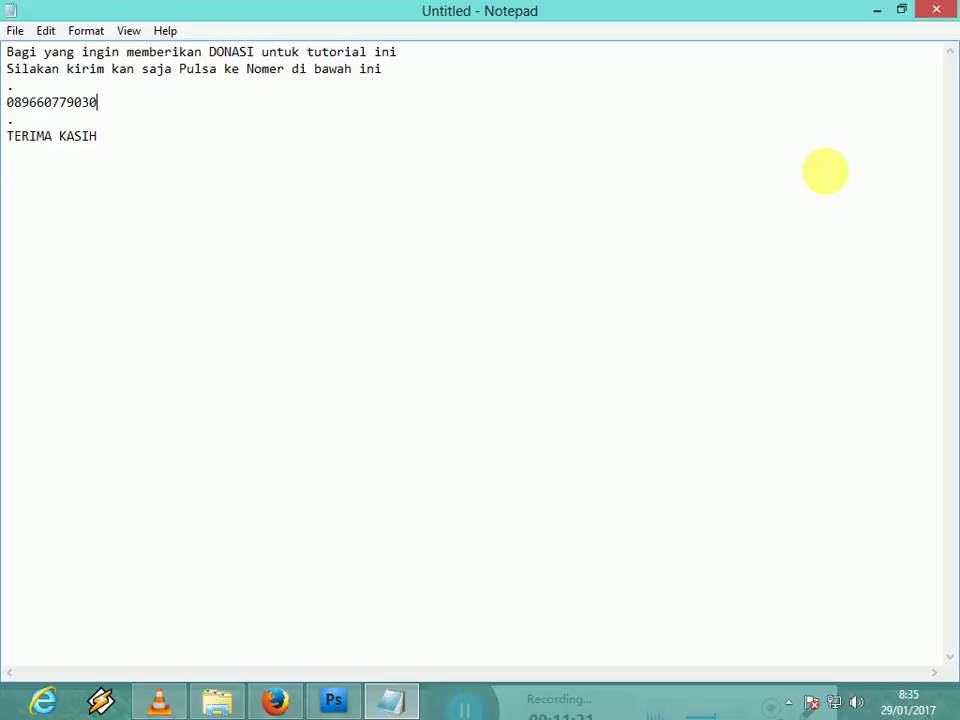
pyautogui.click(880, 10)
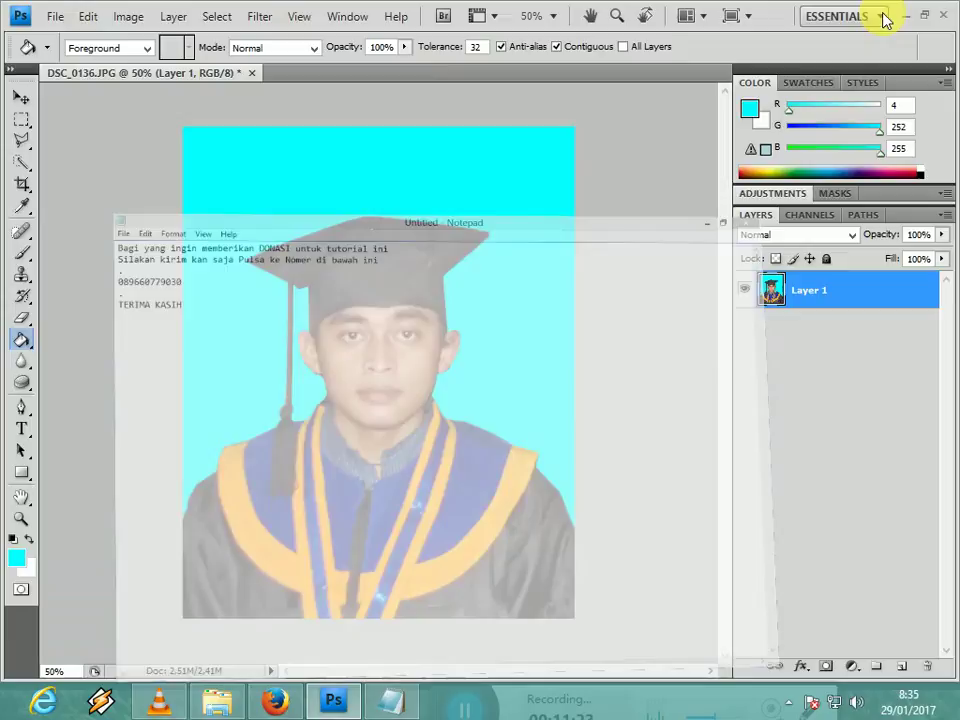
# Minimise Photoshop to reach the desktop, and unlock the Windows taskbar to dock it along the screen's right edge.
pyautogui.click(903, 18)
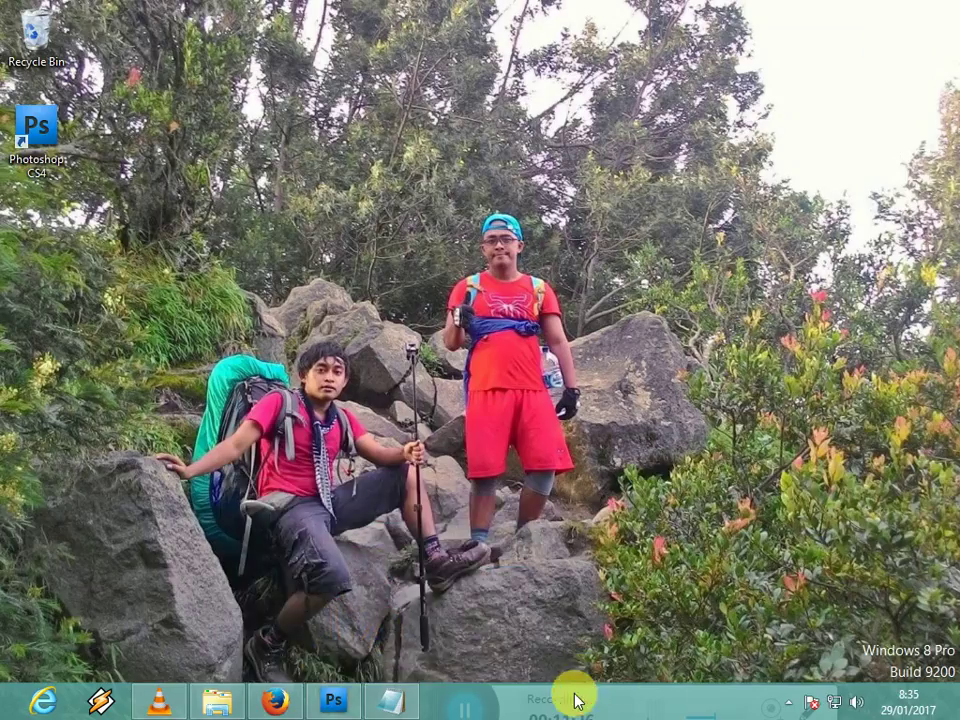
pyautogui.rightClick(493, 706)
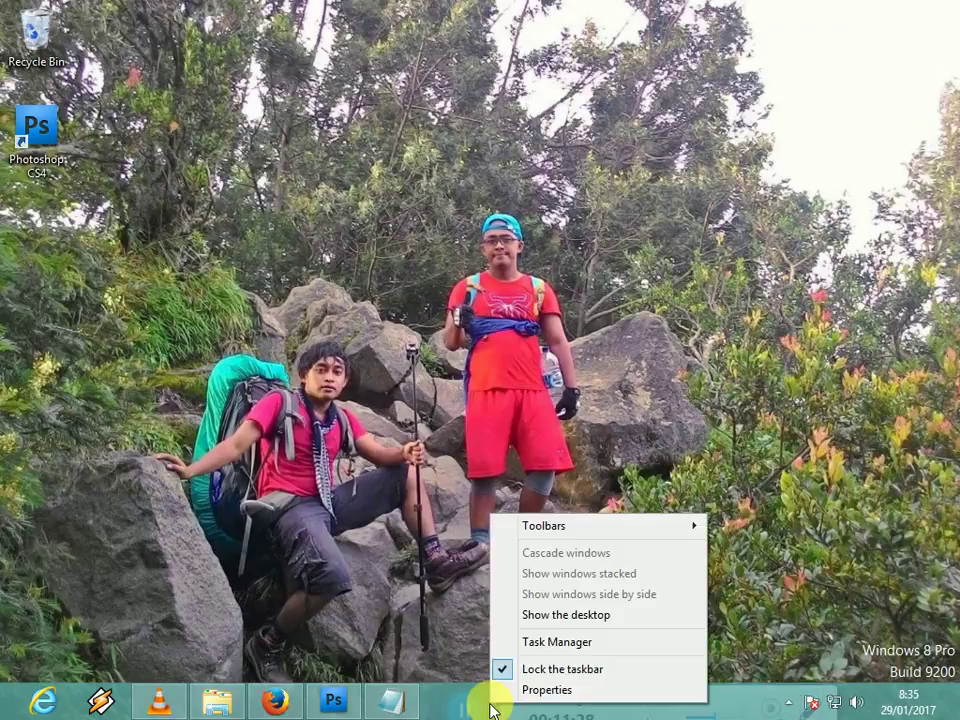
pyautogui.click(513, 670)
pyautogui.moveTo(514, 695); pyautogui.dragTo(921, 489)
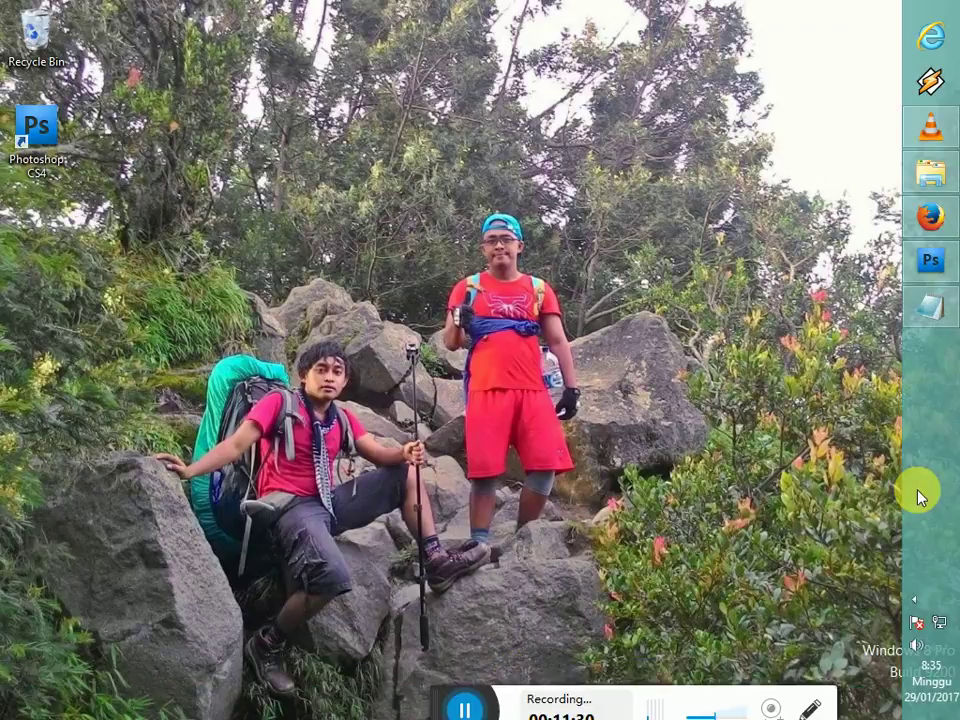